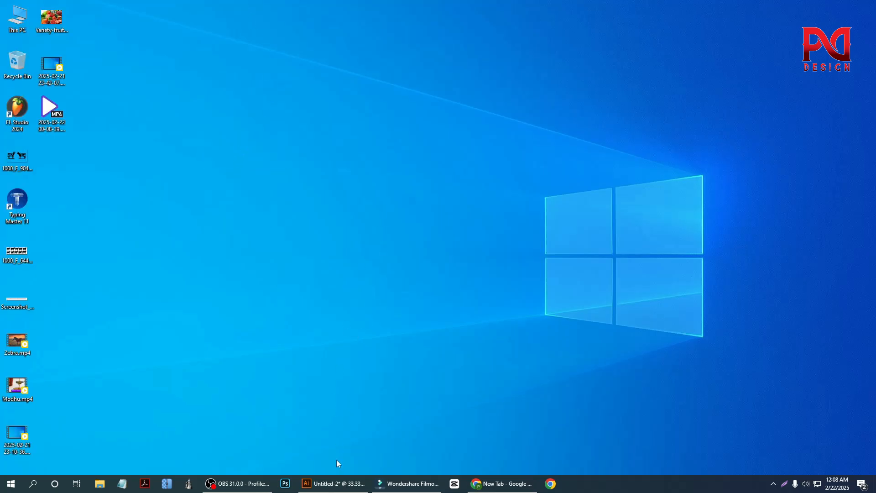
Step: Switch to the blank Untitled-2 document in Illustrator and collapse the expanded Stroke and Transparency panel group
{"action": "left_click", "coordinate": [335, 483]}
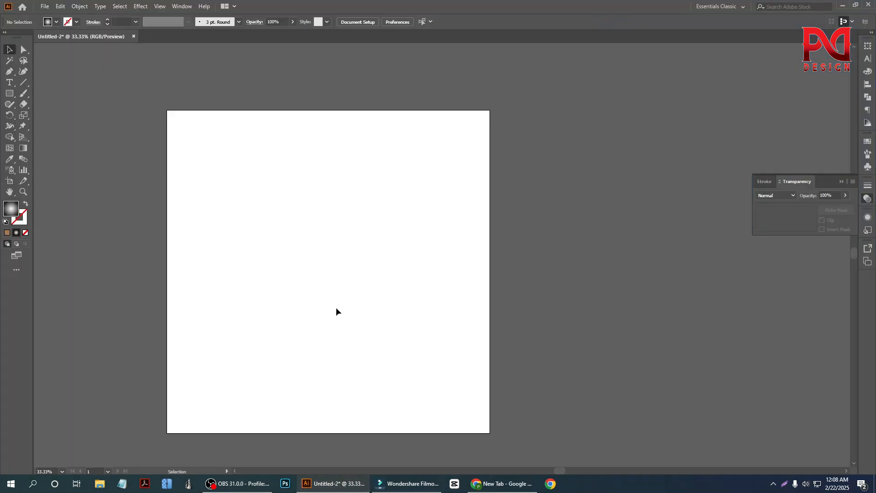
{"action": "scroll", "coordinate": [336, 308], "scroll_direction": "down", "scroll_amount": 1}
{"action": "scroll", "coordinate": [246, 330], "scroll_direction": "down", "scroll_amount": 1}
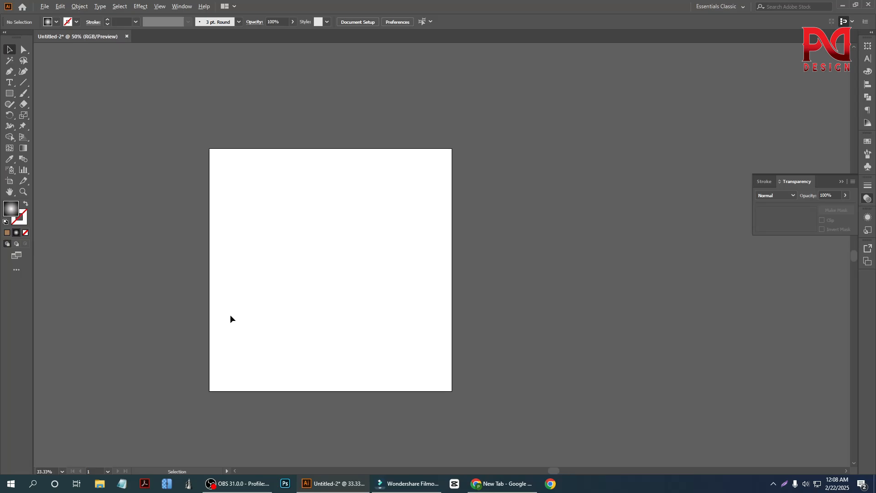
{"action": "scroll", "coordinate": [246, 320], "scroll_direction": "up", "scroll_amount": 1}
{"action": "scroll", "coordinate": [261, 322], "scroll_direction": "down", "scroll_amount": 1}
{"action": "scroll", "coordinate": [105, 255], "scroll_direction": "up", "scroll_amount": 2}
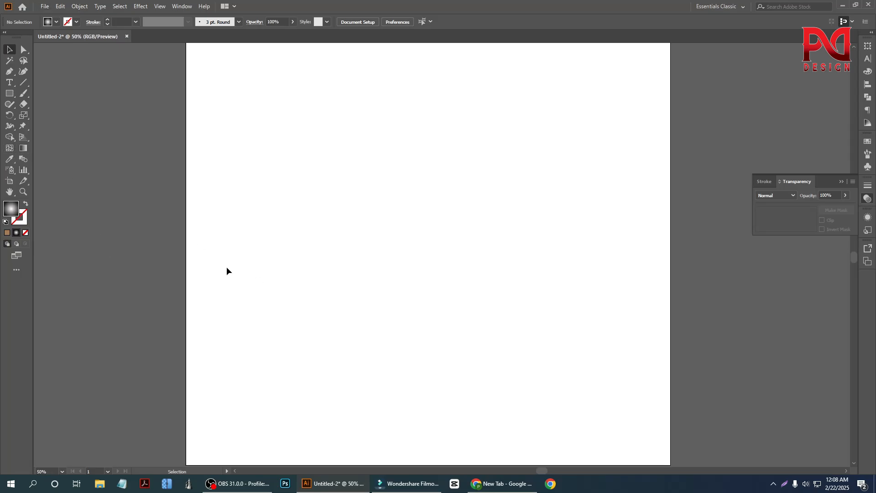
{"action": "scroll", "coordinate": [243, 289], "scroll_direction": "down", "scroll_amount": 1}
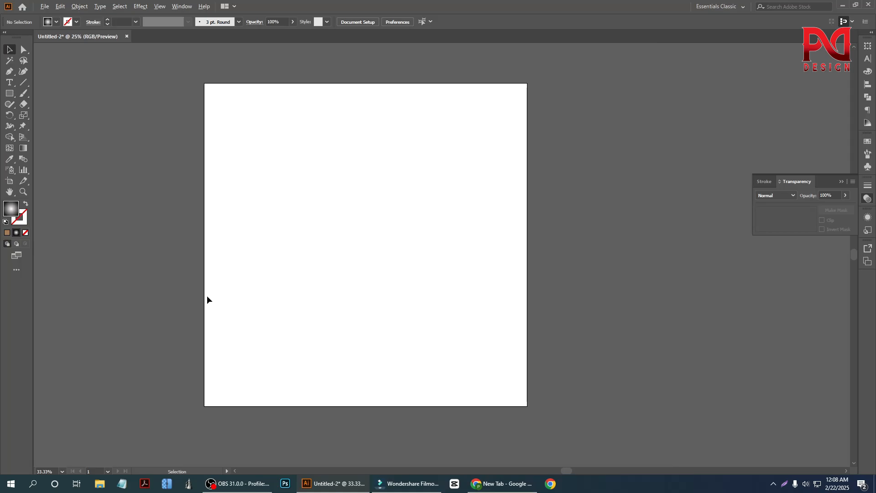
{"action": "scroll", "coordinate": [206, 296], "scroll_direction": "down", "scroll_amount": 1}
{"action": "scroll", "coordinate": [248, 294], "scroll_direction": "up", "scroll_amount": 1}
{"action": "scroll", "coordinate": [252, 292], "scroll_direction": "up", "scroll_amount": 1}
{"action": "scroll", "coordinate": [308, 291], "scroll_direction": "down", "scroll_amount": 1}
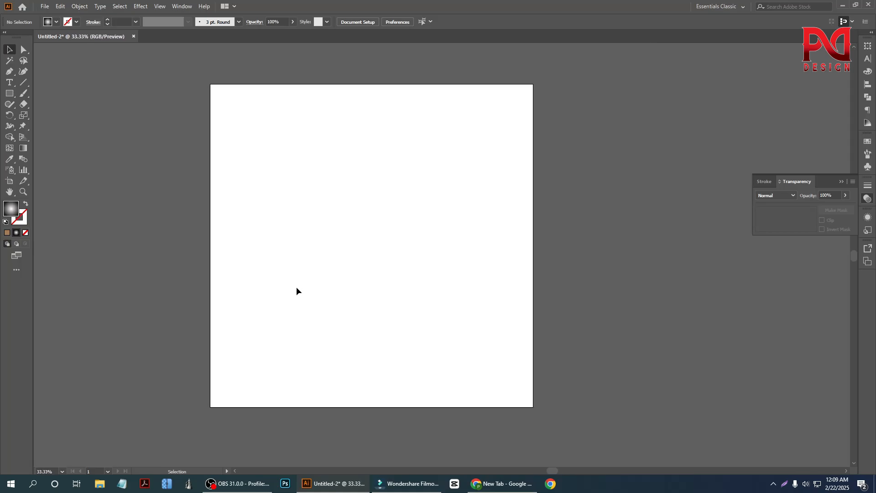
{"action": "left_click", "coordinate": [842, 182]}
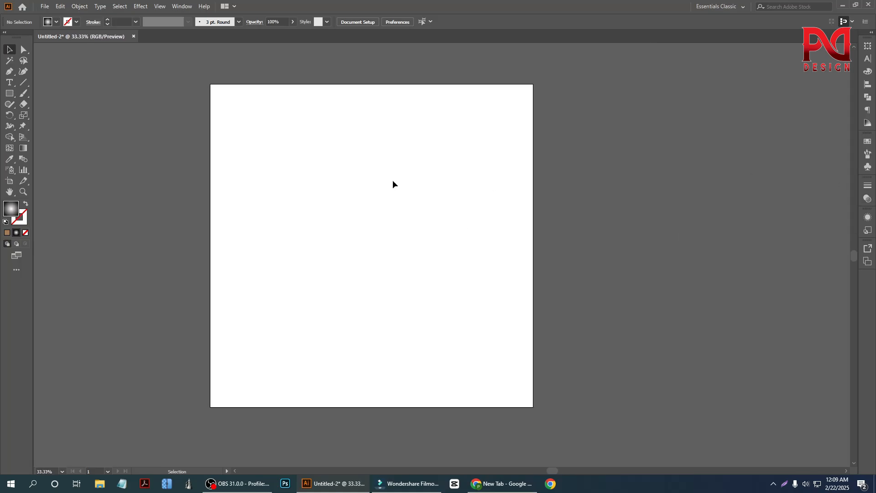
Step: Draw a square of about 648 × 648 px from its center near the middle of the artboard using the Rectangle tool
{"action": "left_click", "coordinate": [11, 98]}
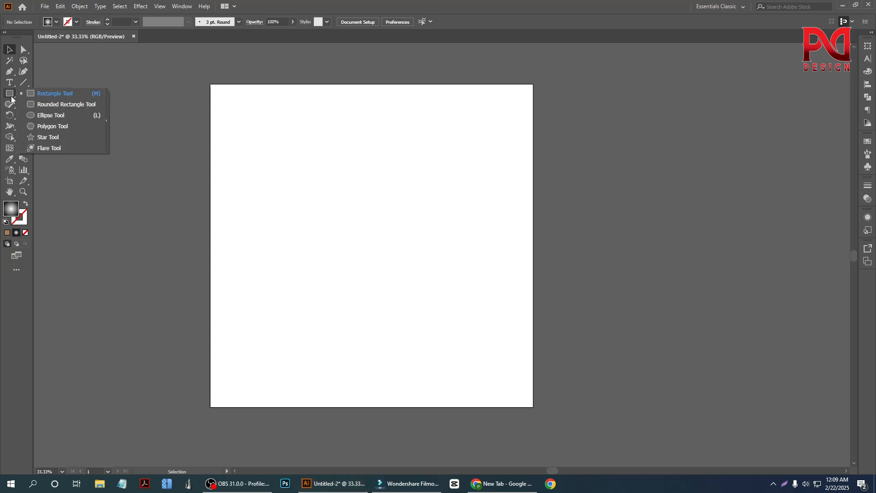
{"action": "left_click", "coordinate": [48, 94]}
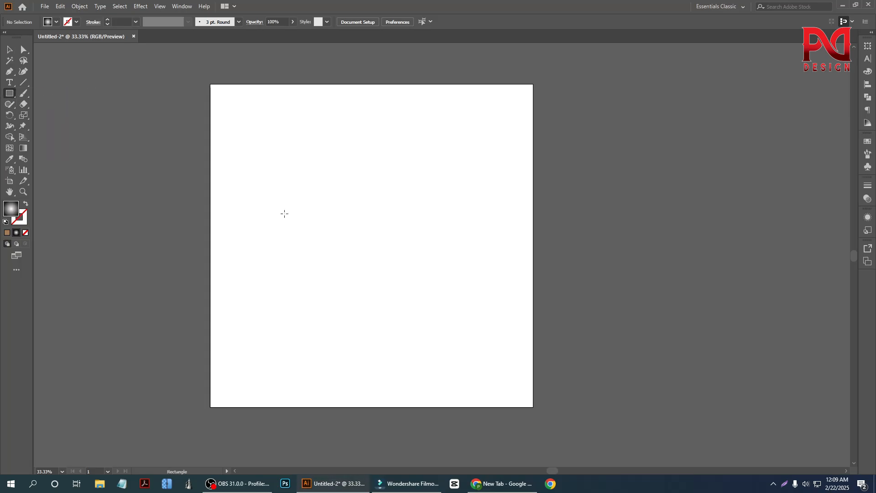
{"action": "scroll", "coordinate": [347, 237], "scroll_direction": "up", "scroll_amount": 1}
{"action": "left_click_drag", "start_coordinate": [363, 245], "coordinate": [433, 315]}
{"action": "left_click", "coordinate": [9, 51]}
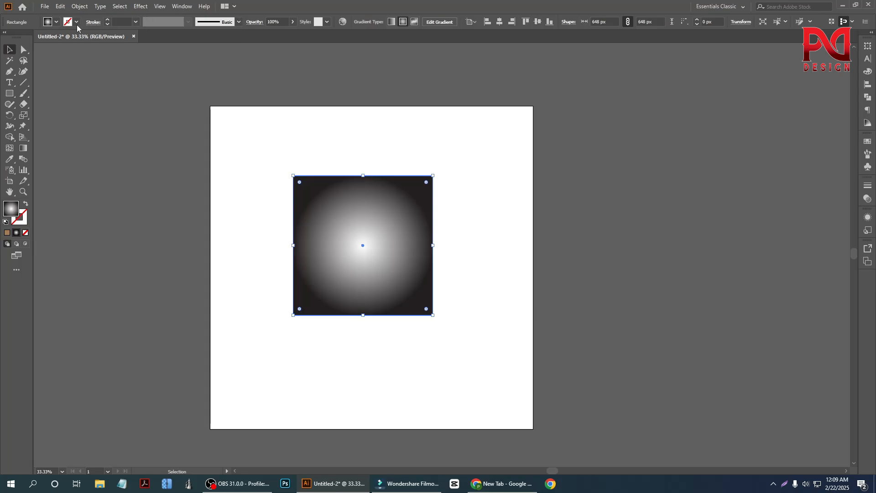
Step: Fill the square with the solid black swatch and deselect it
{"action": "left_click", "coordinate": [56, 22]}
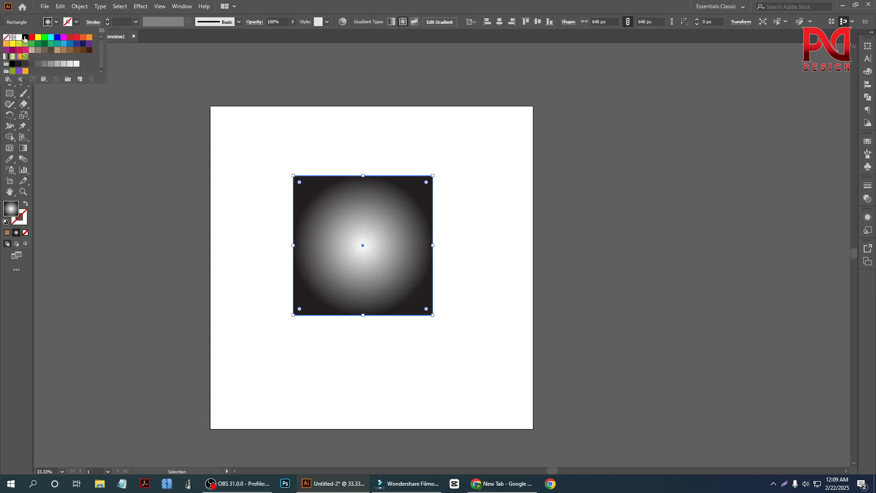
{"action": "left_click", "coordinate": [25, 37]}
{"action": "left_click", "coordinate": [203, 300]}
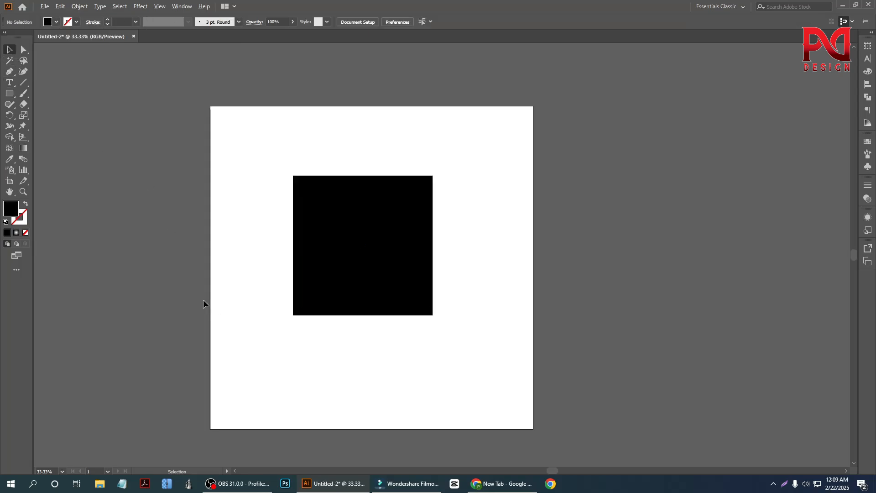
Step: Select the black square, activate the Gradient tool, and display the Gradient panel close to the square
{"action": "scroll", "coordinate": [229, 297], "scroll_direction": "down", "scroll_amount": 3}
{"action": "scroll", "coordinate": [315, 288], "scroll_direction": "up", "scroll_amount": 1}
{"action": "scroll", "coordinate": [314, 274], "scroll_direction": "down", "scroll_amount": 2}
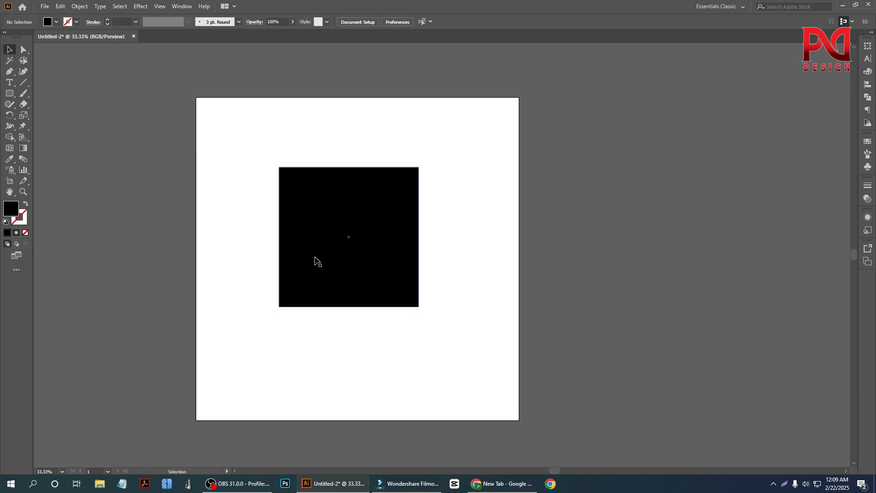
{"action": "left_click", "coordinate": [319, 256]}
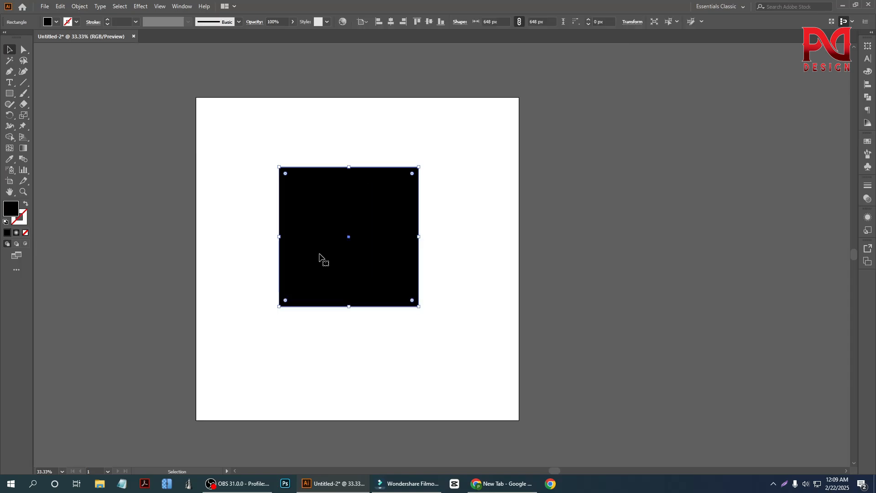
{"action": "left_click", "coordinate": [24, 153]}
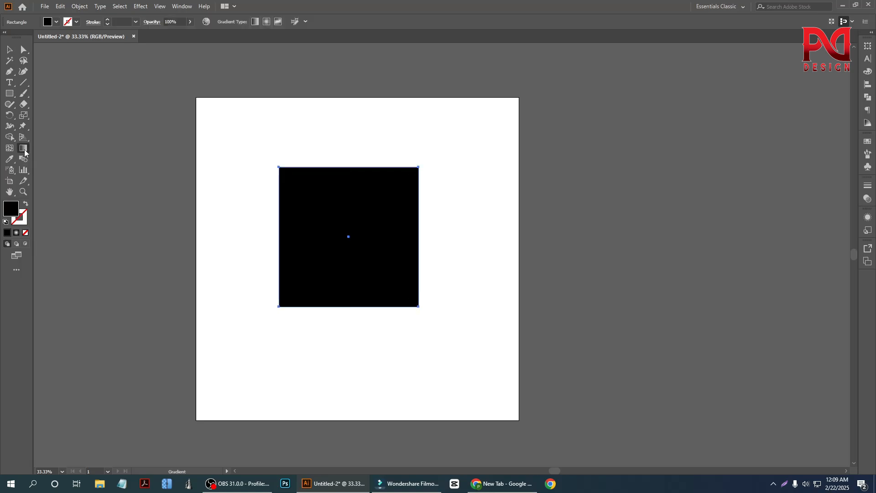
{"action": "double_click", "coordinate": [24, 153]}
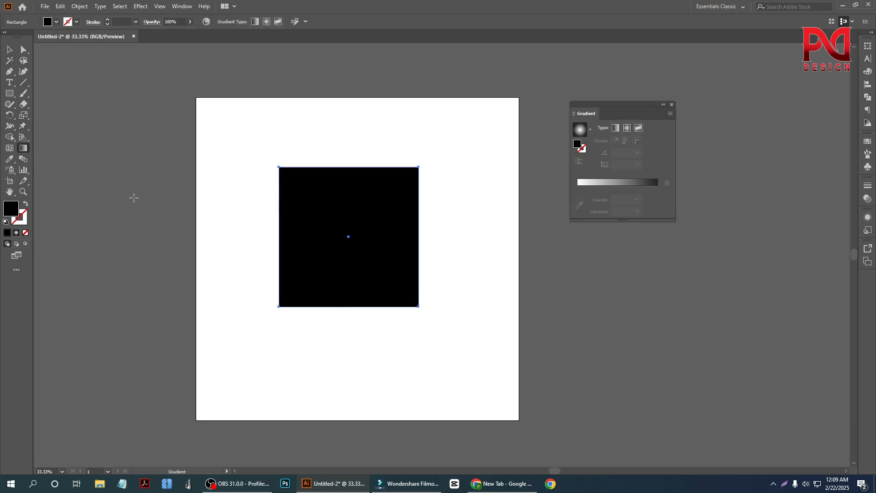
{"action": "left_click", "coordinate": [672, 104]}
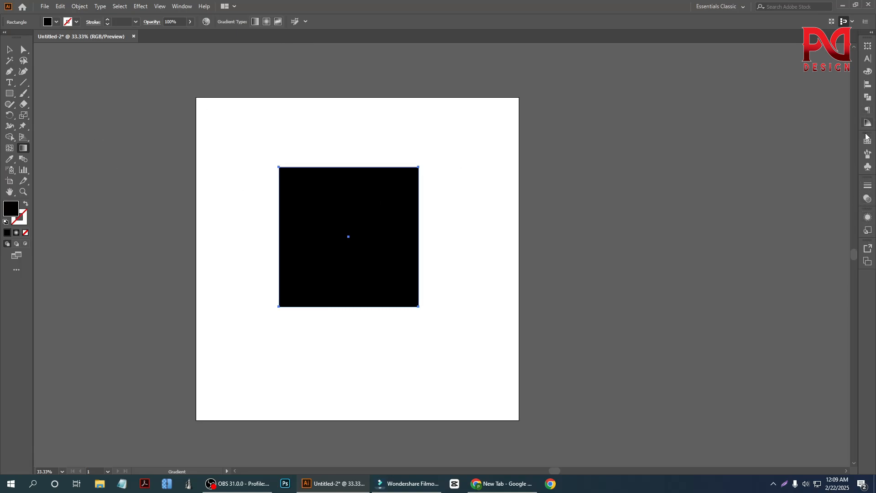
{"action": "left_click", "coordinate": [183, 8]}
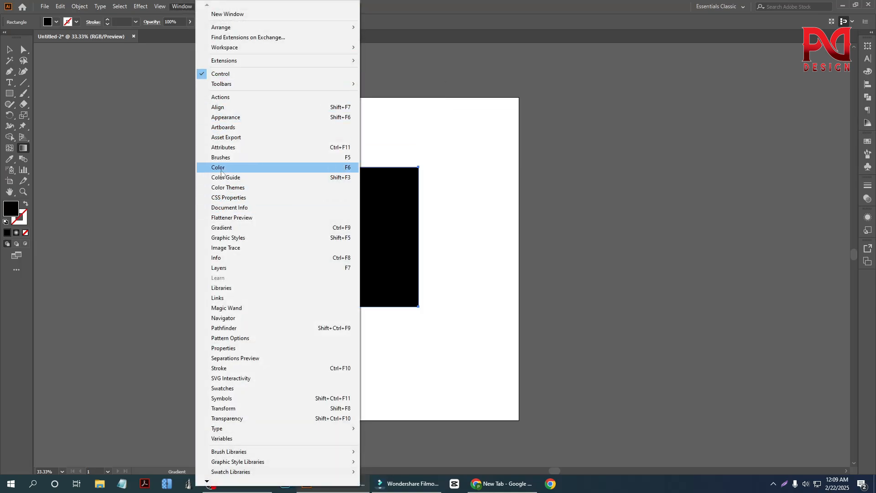
{"action": "left_click", "coordinate": [233, 231]}
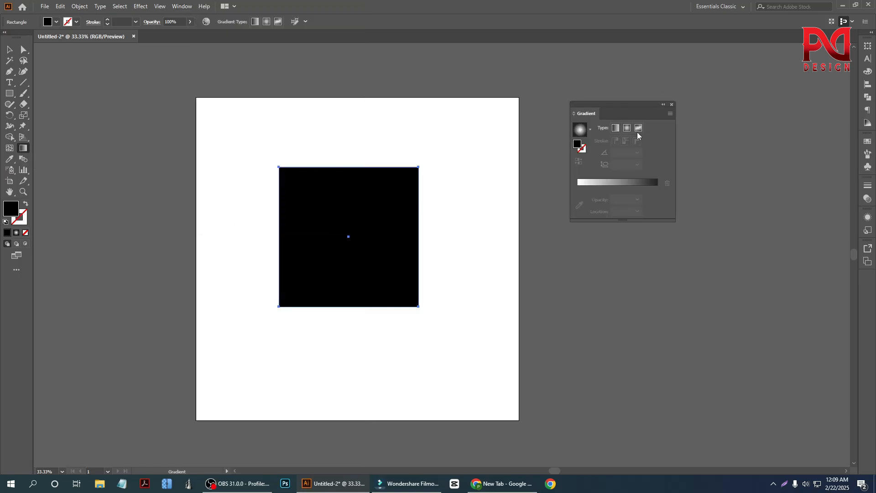
{"action": "left_click_drag", "start_coordinate": [593, 114], "coordinate": [518, 121]}
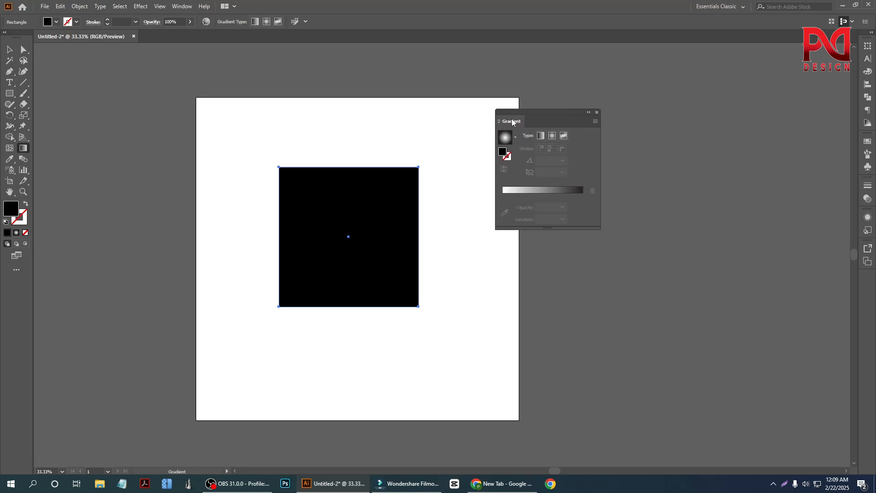
Step: Apply a linear gradient fill to the black square
{"action": "scroll", "coordinate": [397, 252], "scroll_direction": "up", "scroll_amount": 2}
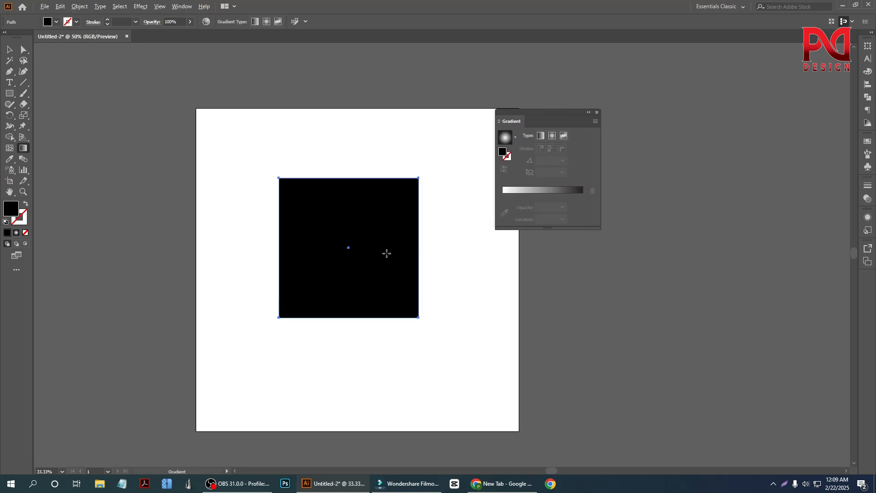
{"action": "scroll", "coordinate": [394, 254], "scroll_direction": "down", "scroll_amount": 1}
{"action": "scroll", "coordinate": [446, 250], "scroll_direction": "down", "scroll_amount": 1}
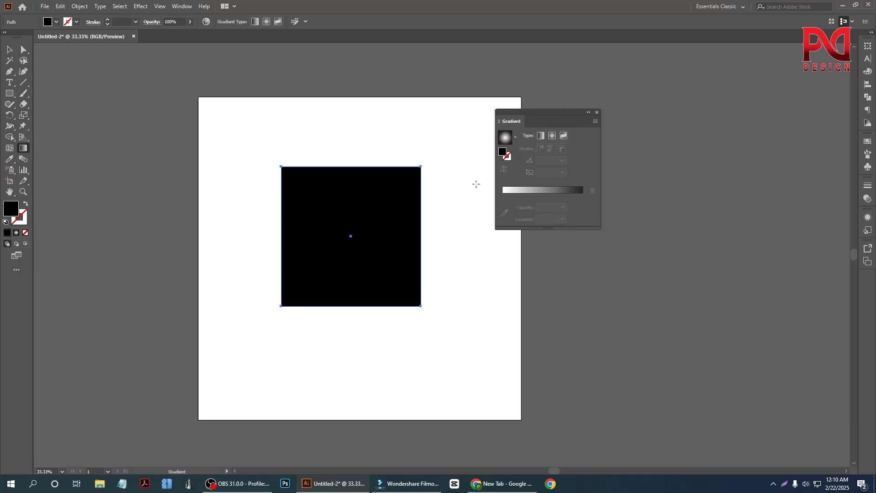
{"action": "left_click", "coordinate": [541, 136]}
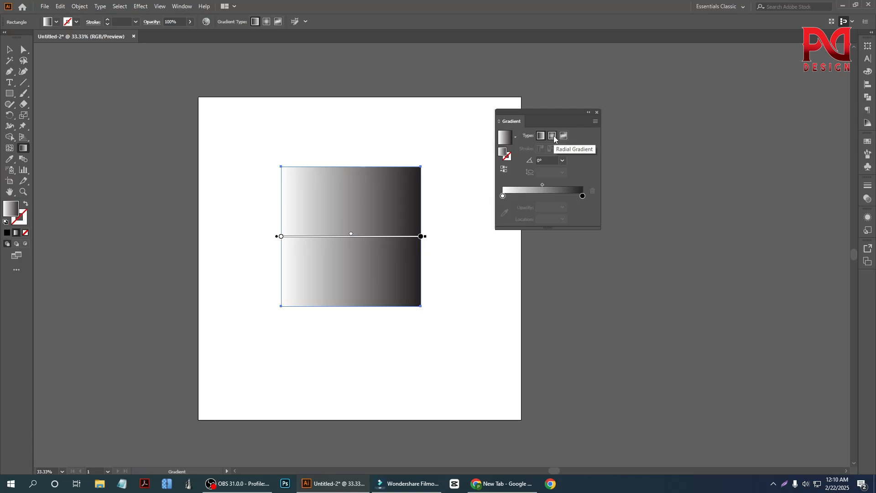
Step: Add three color stops to the square's linear gradient at about 45.53%, 68.99% and 23.18%
{"action": "scroll", "coordinate": [351, 272], "scroll_direction": "down", "scroll_amount": 1}
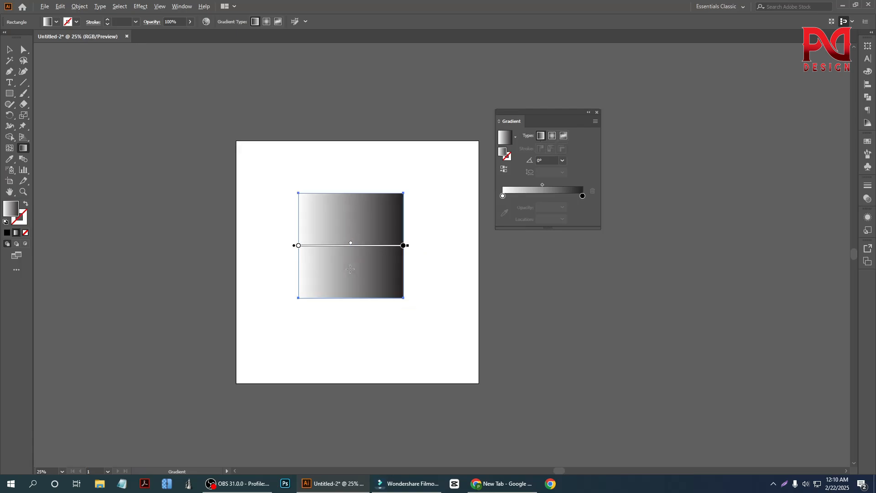
{"action": "scroll", "coordinate": [363, 254], "scroll_direction": "up", "scroll_amount": 1}
{"action": "scroll", "coordinate": [363, 254], "scroll_direction": "up", "scroll_amount": 1}
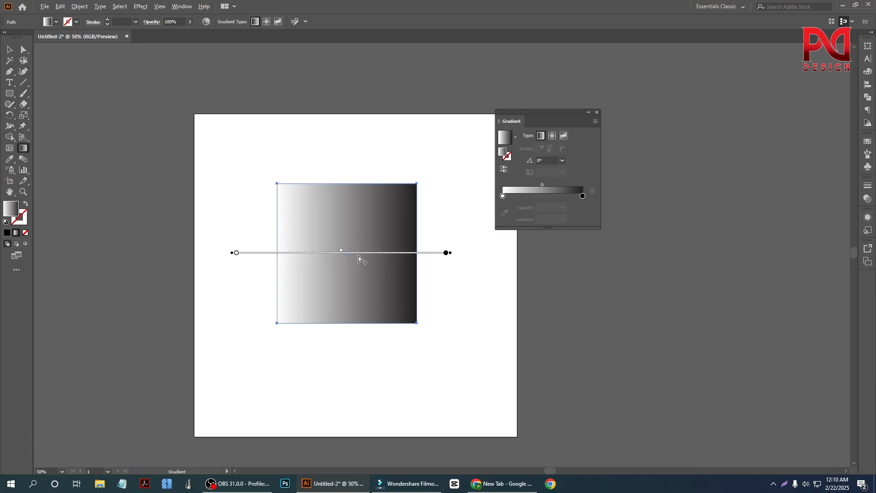
{"action": "scroll", "coordinate": [362, 255], "scroll_direction": "up", "scroll_amount": 1}
{"action": "scroll", "coordinate": [331, 249], "scroll_direction": "down", "scroll_amount": 1}
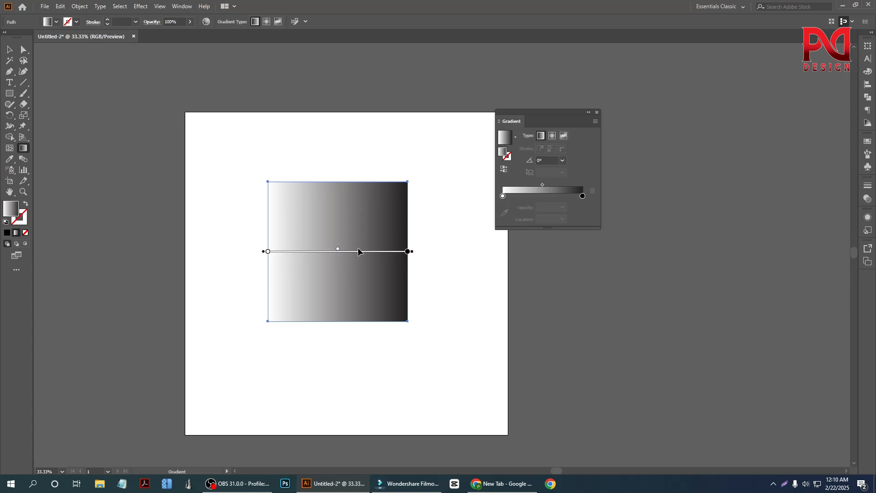
{"action": "scroll", "coordinate": [359, 251], "scroll_direction": "up", "scroll_amount": 1}
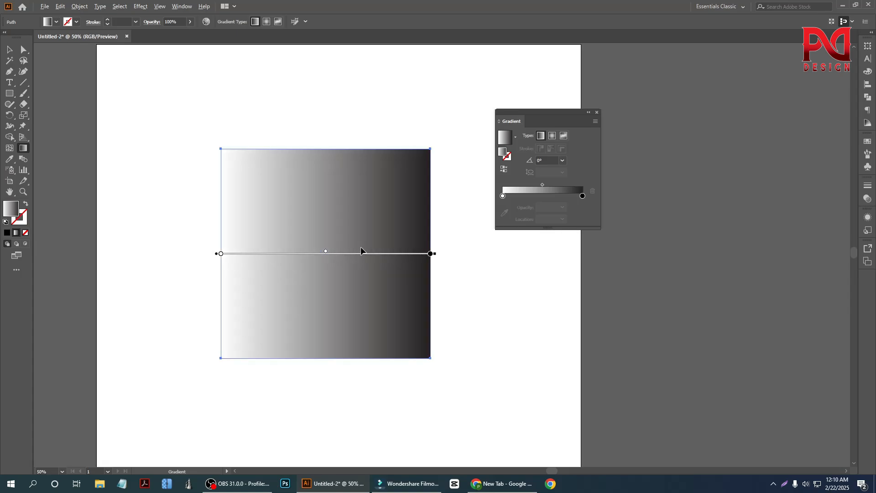
{"action": "left_click", "coordinate": [503, 196]}
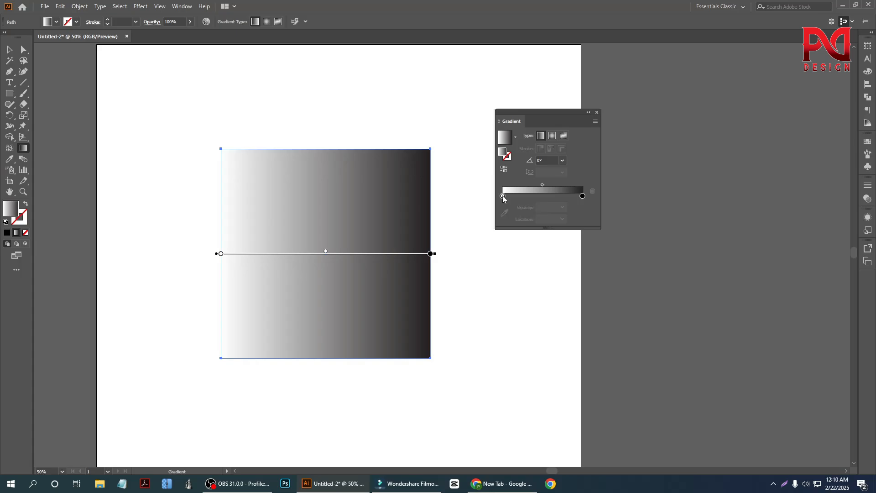
{"action": "left_click", "coordinate": [581, 196]}
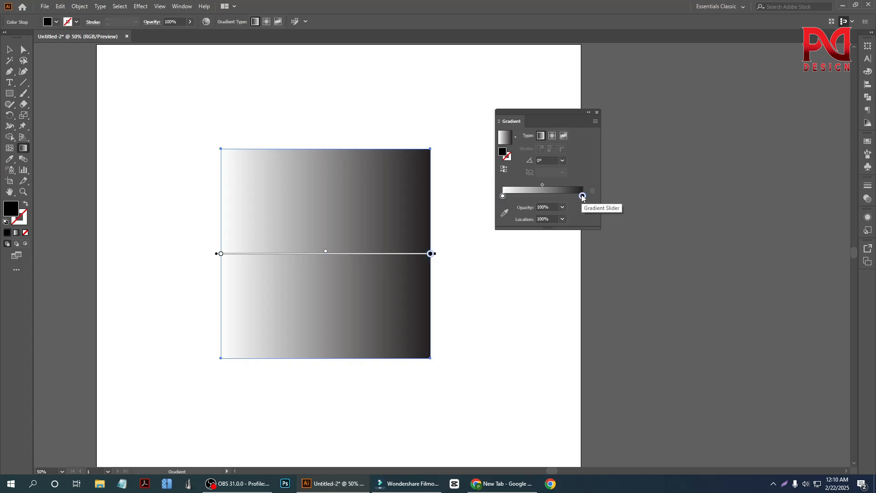
{"action": "left_click", "coordinate": [540, 197]}
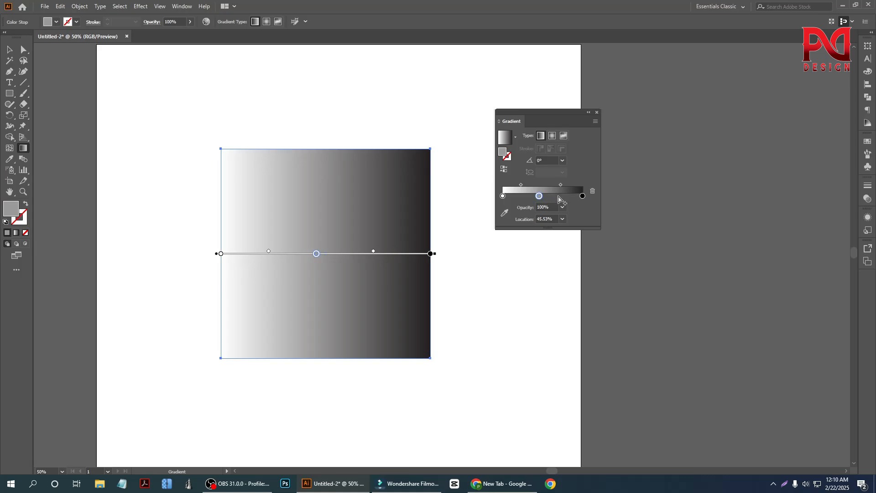
{"action": "left_click", "coordinate": [558, 197]}
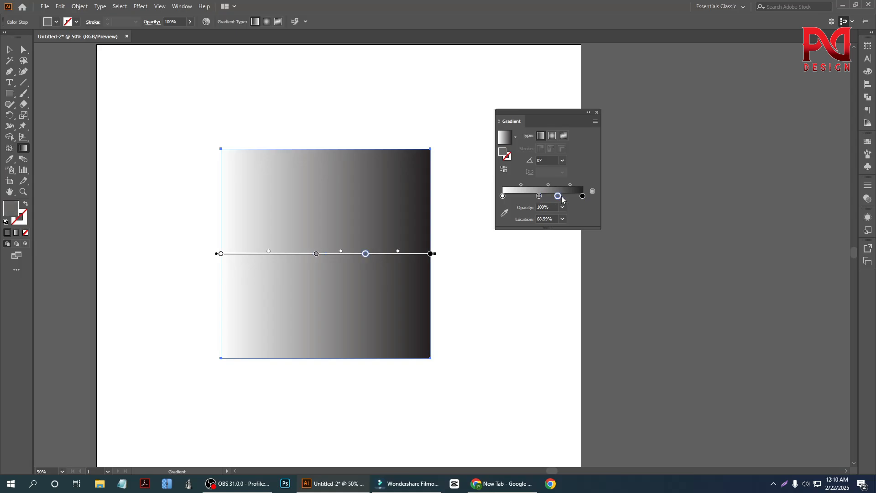
{"action": "left_click", "coordinate": [522, 197]}
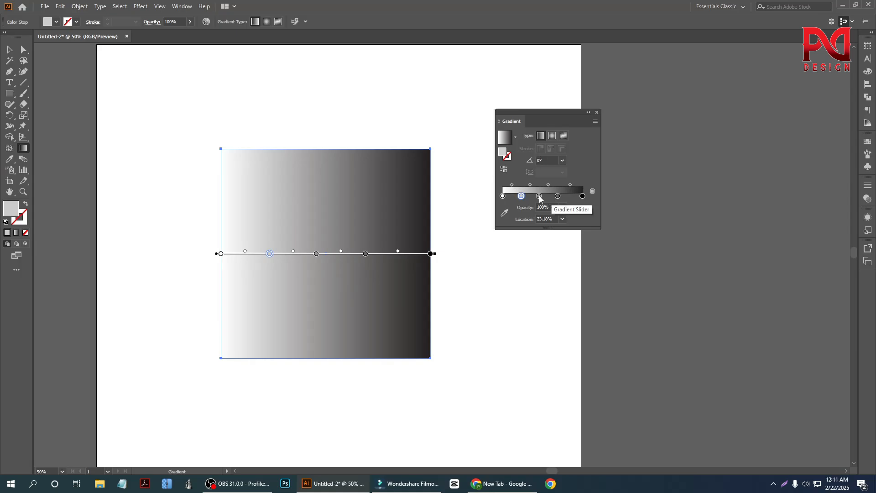
Step: Shift the gradient's first midpoint to about 52.41% and its third to about 64.29%, and delete the color stop at 68.99%
{"action": "left_click_drag", "start_coordinate": [512, 184], "coordinate": [512, 185]}
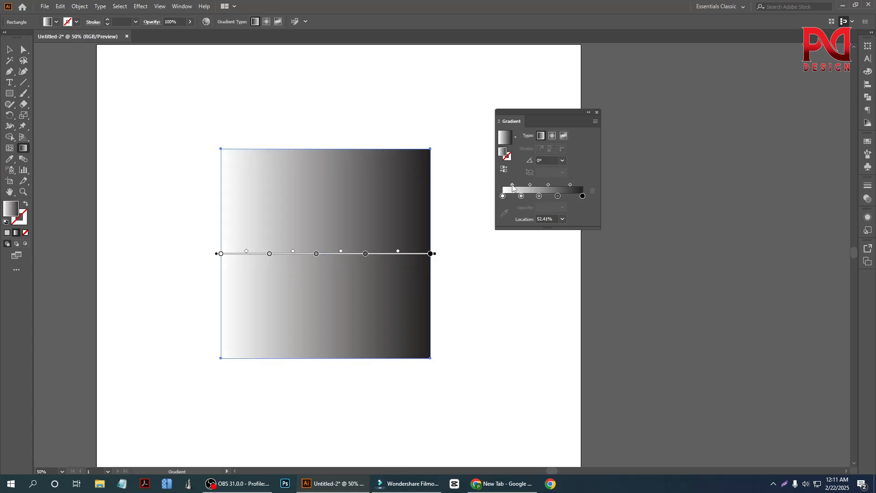
{"action": "left_click_drag", "start_coordinate": [533, 185], "coordinate": [550, 181]}
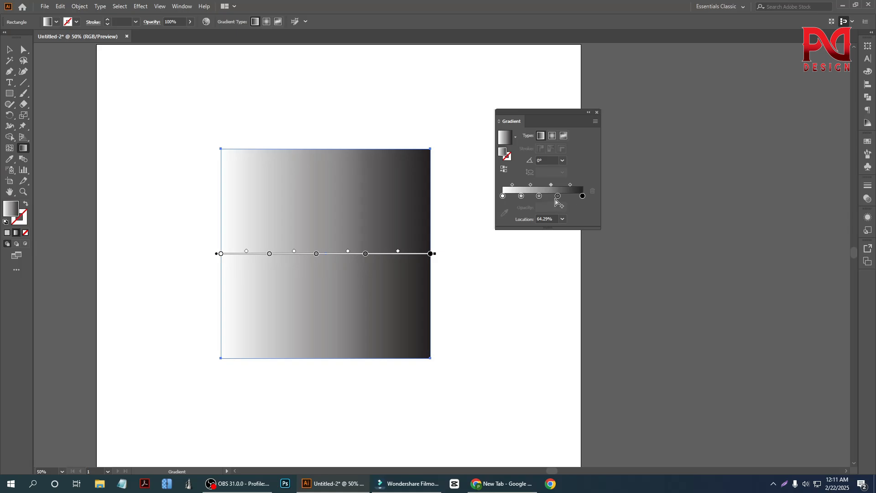
{"action": "left_click", "coordinate": [558, 197]}
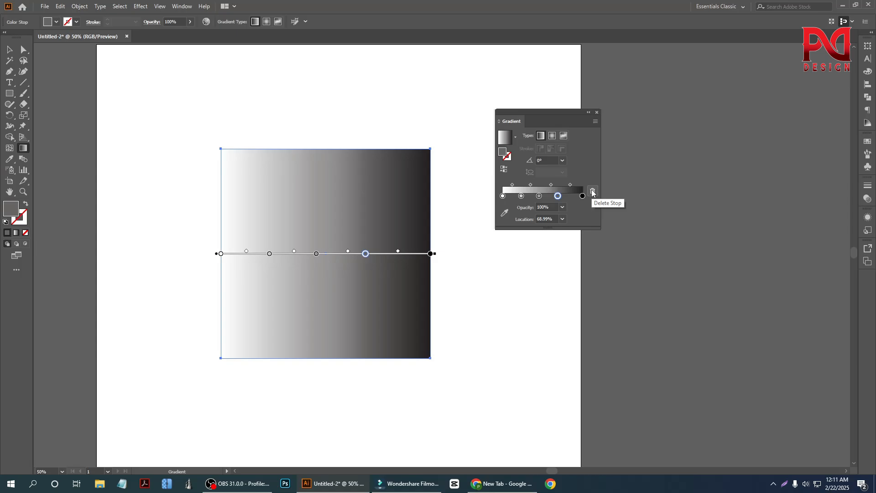
{"action": "left_click", "coordinate": [592, 190]}
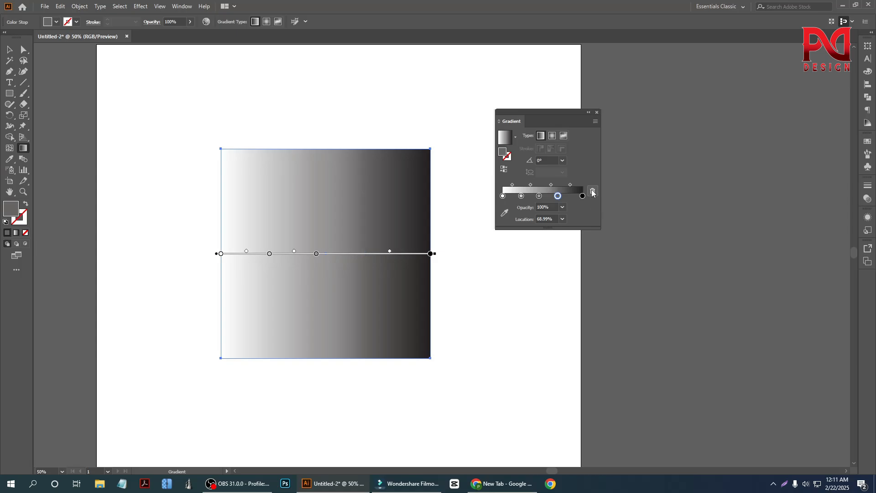
Step: Delete the intermediate color stops at 45.53% and 23.18% from the square's gradient
{"action": "left_click", "coordinate": [539, 196]}
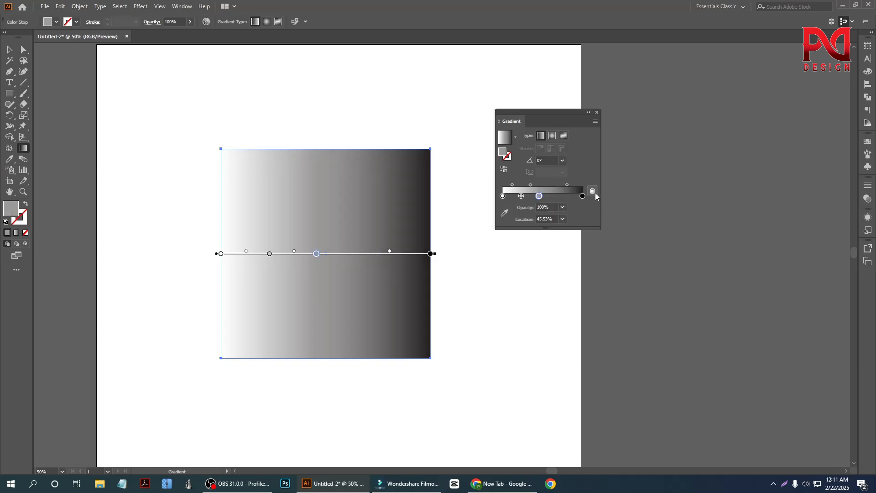
{"action": "left_click", "coordinate": [593, 191]}
{"action": "left_click", "coordinate": [520, 196]}
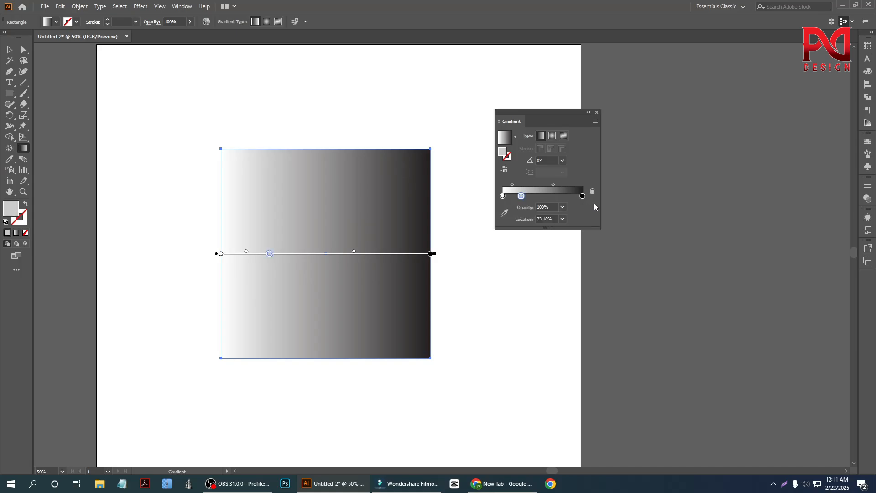
{"action": "left_click", "coordinate": [595, 190]}
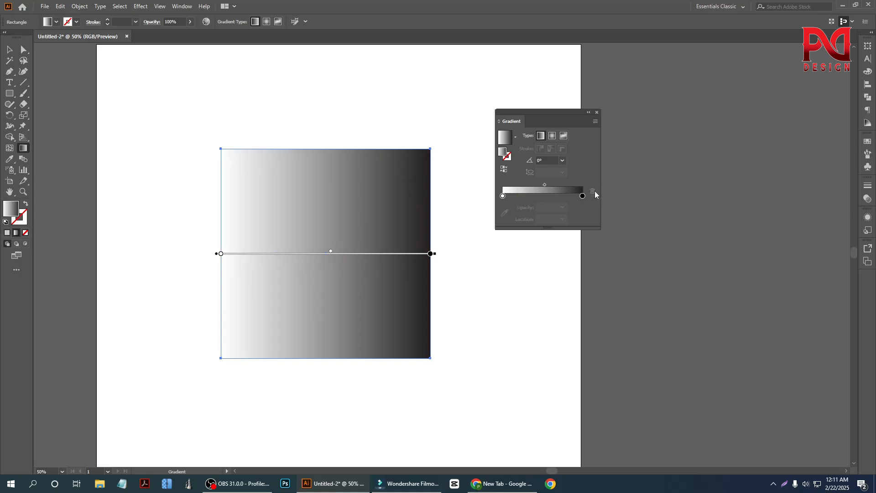
Step: Color the gradient's white starting stop with the pure red swatch
{"action": "left_click", "coordinate": [503, 197]}
{"action": "double_click", "coordinate": [503, 196]}
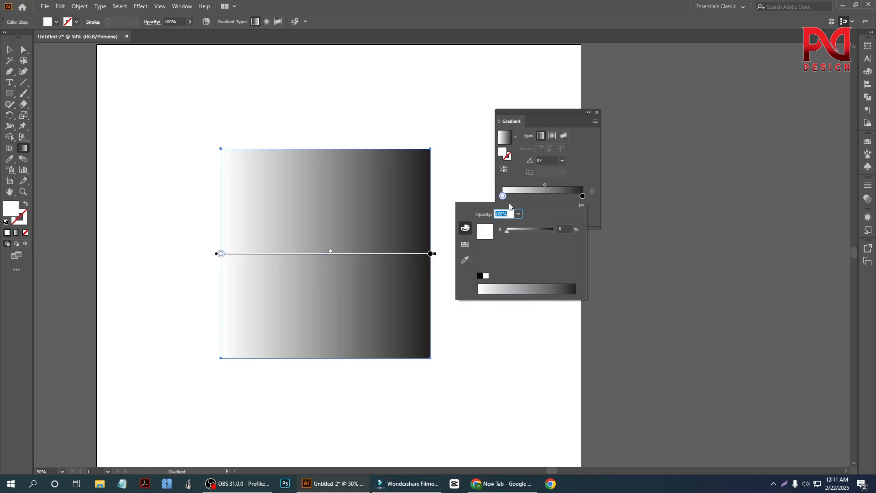
{"action": "left_click", "coordinate": [465, 245]}
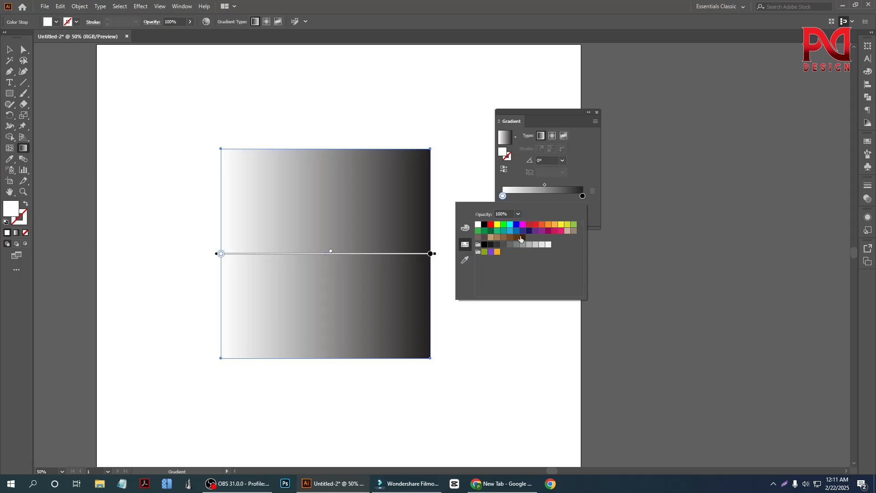
{"action": "left_click", "coordinate": [491, 225]}
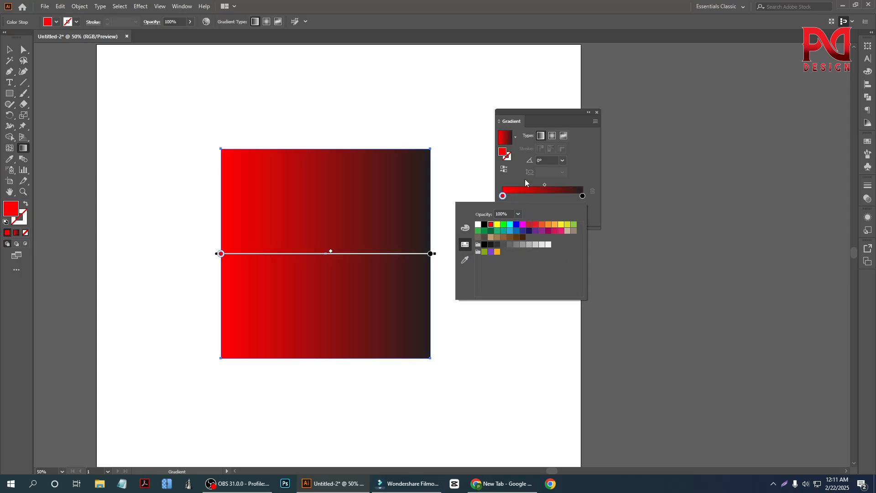
Step: Try black, yellow, magenta and red swatches on the gradient's end stop, and settle on the dark brown swatch
{"action": "double_click", "coordinate": [582, 195]}
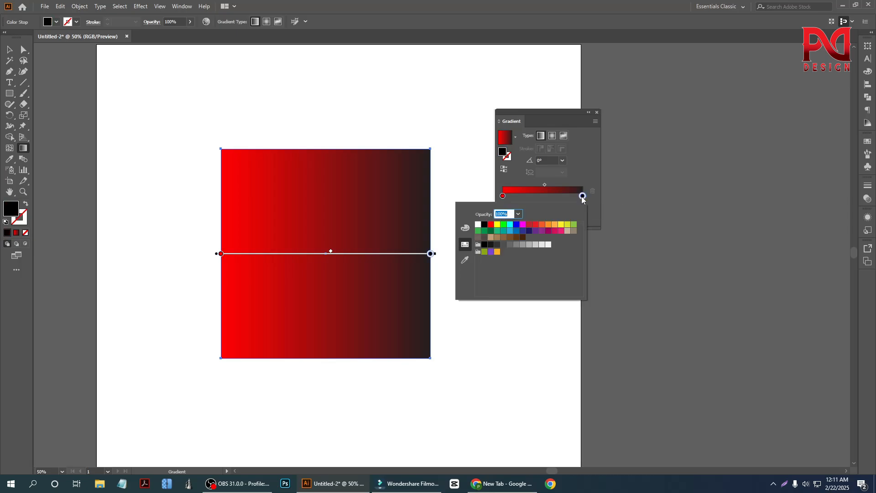
{"action": "left_click", "coordinate": [486, 225]}
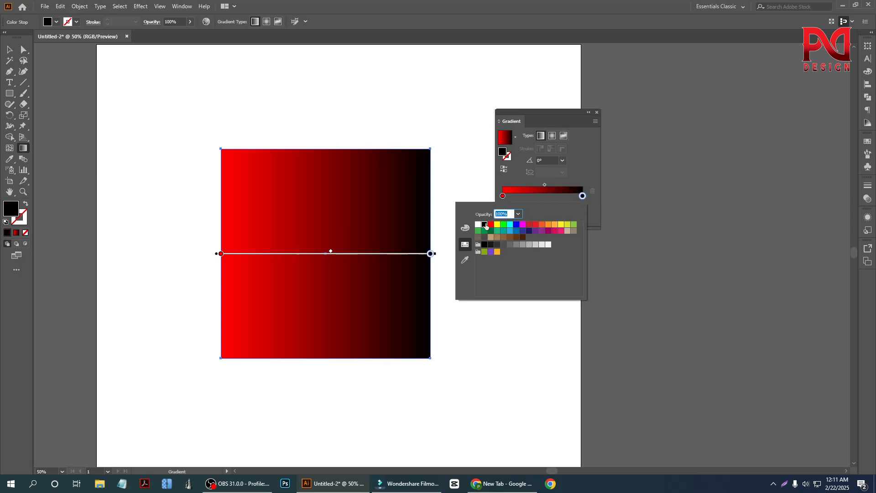
{"action": "left_click", "coordinate": [498, 225]}
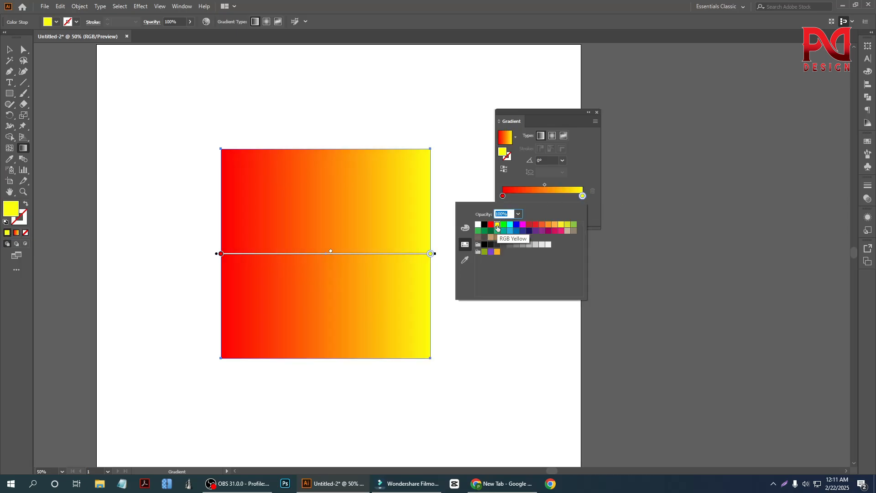
{"action": "left_click", "coordinate": [522, 225]}
{"action": "left_click", "coordinate": [534, 227]}
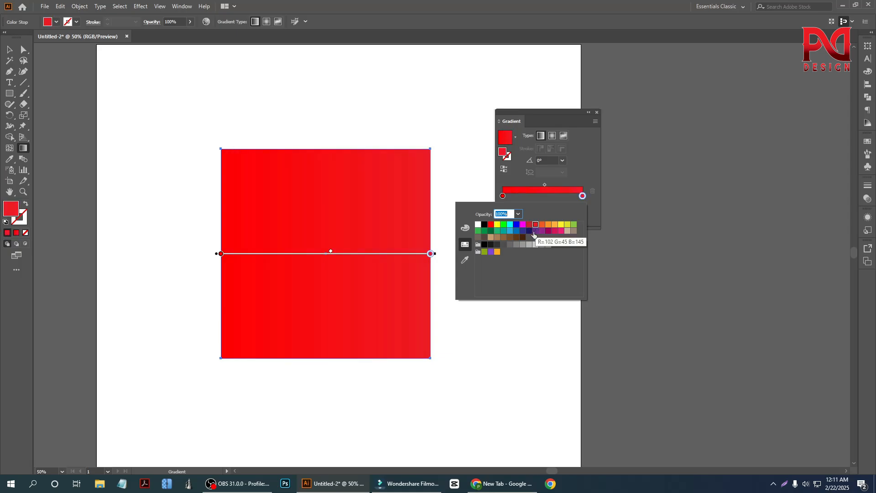
{"action": "left_click", "coordinate": [523, 239]}
{"action": "left_click", "coordinate": [10, 50]}
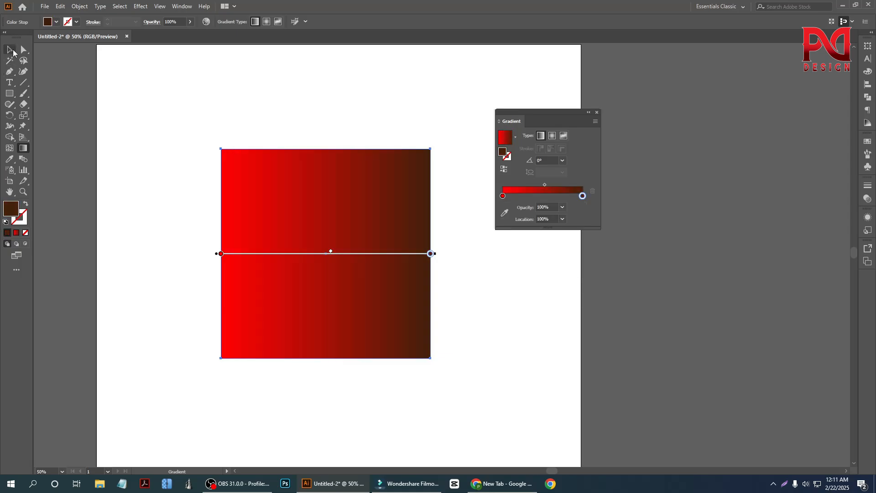
{"action": "left_click", "coordinate": [186, 173]}
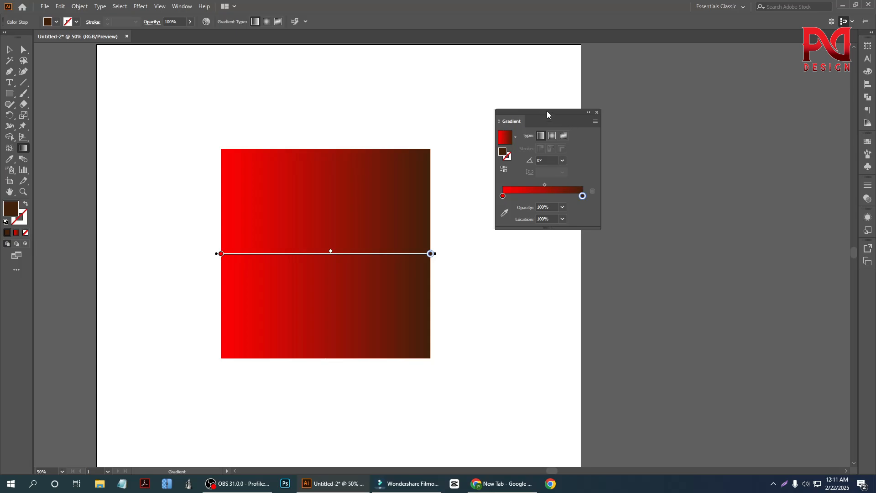
Step: Move the Gradient panel clear of the artboard and deselect the square with the Selection tool
{"action": "left_click_drag", "start_coordinate": [547, 111], "coordinate": [645, 107]}
{"action": "left_click", "coordinate": [11, 50]}
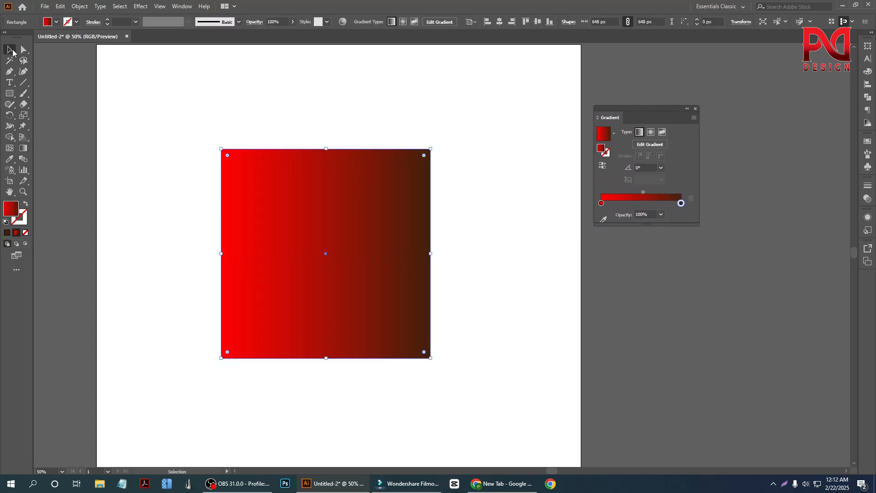
{"action": "left_click", "coordinate": [162, 172]}
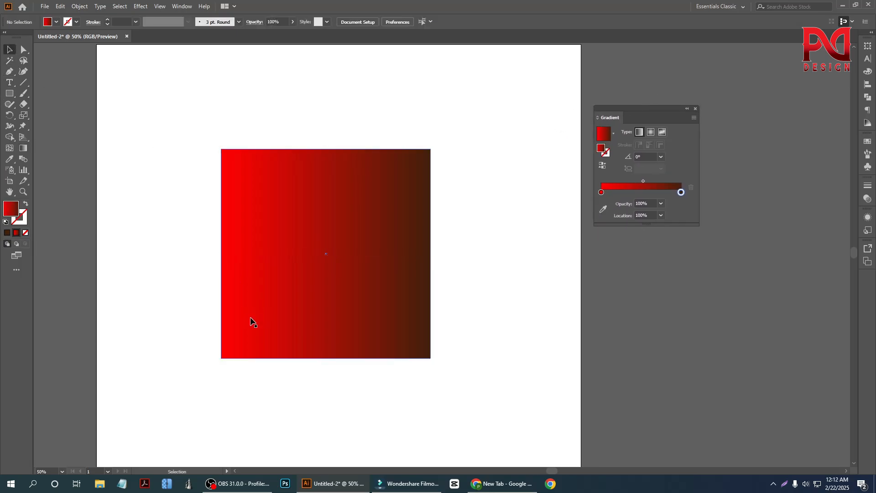
Step: Add a color stop at about 26.54% to the square's gradient and color it with the yellow swatch
{"action": "scroll", "coordinate": [237, 294], "scroll_direction": "down", "scroll_amount": 1}
{"action": "scroll", "coordinate": [278, 292], "scroll_direction": "down", "scroll_amount": 1}
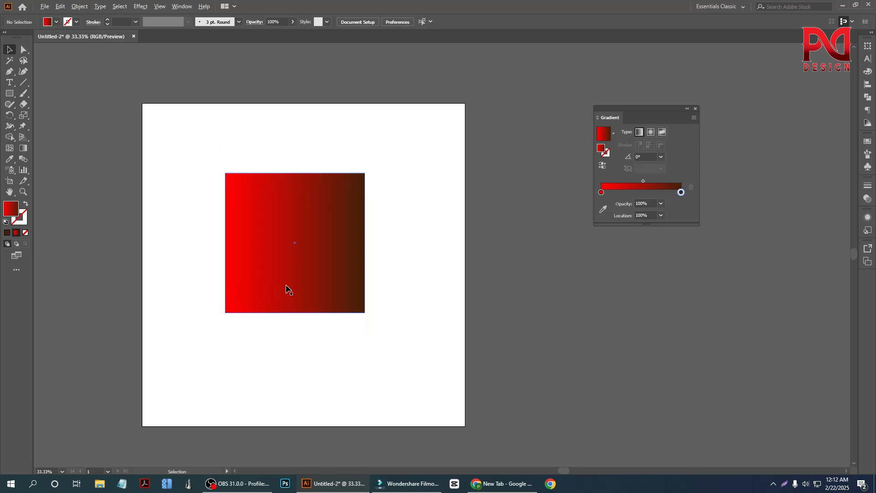
{"action": "scroll", "coordinate": [286, 289], "scroll_direction": "up", "scroll_amount": 1}
{"action": "scroll", "coordinate": [237, 302], "scroll_direction": "down", "scroll_amount": 1}
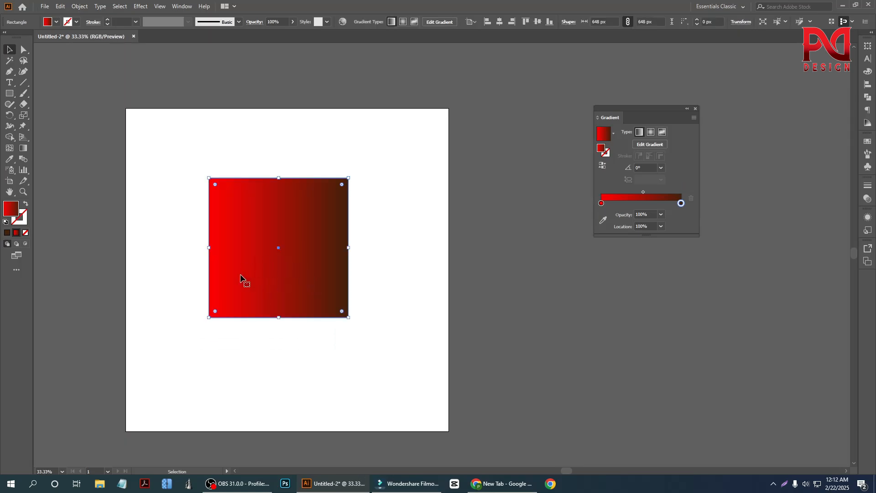
{"action": "left_click", "coordinate": [622, 204]}
{"action": "double_click", "coordinate": [623, 204]}
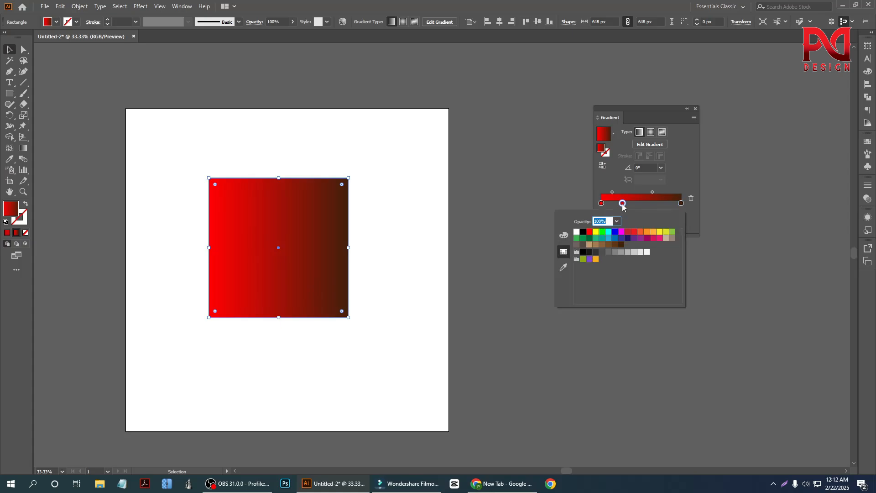
{"action": "left_click", "coordinate": [596, 233]}
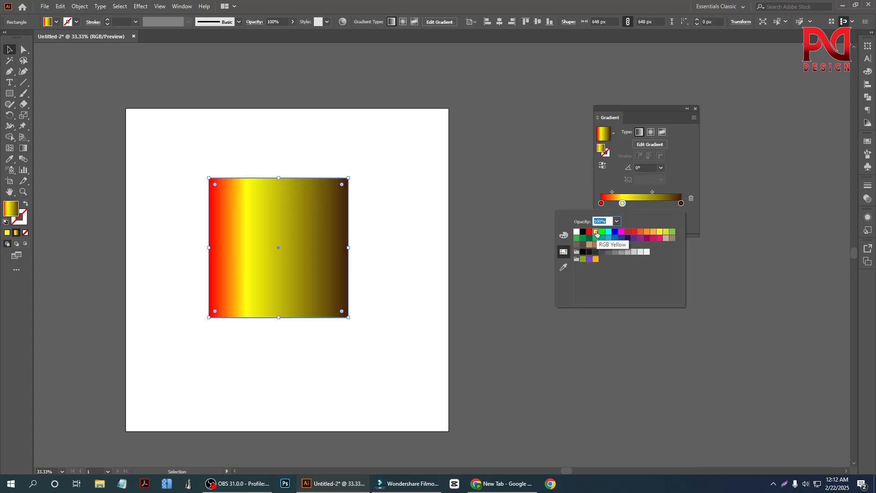
Step: Add a color stop at about 60.61% to the square's gradient, try several swatches, and settle on bright red
{"action": "left_click", "coordinate": [651, 206]}
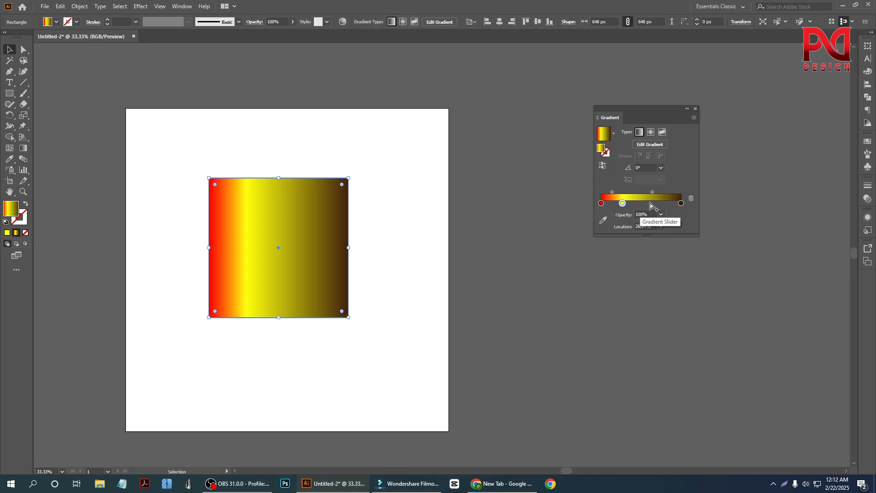
{"action": "left_click", "coordinate": [650, 203]}
{"action": "double_click", "coordinate": [651, 204]}
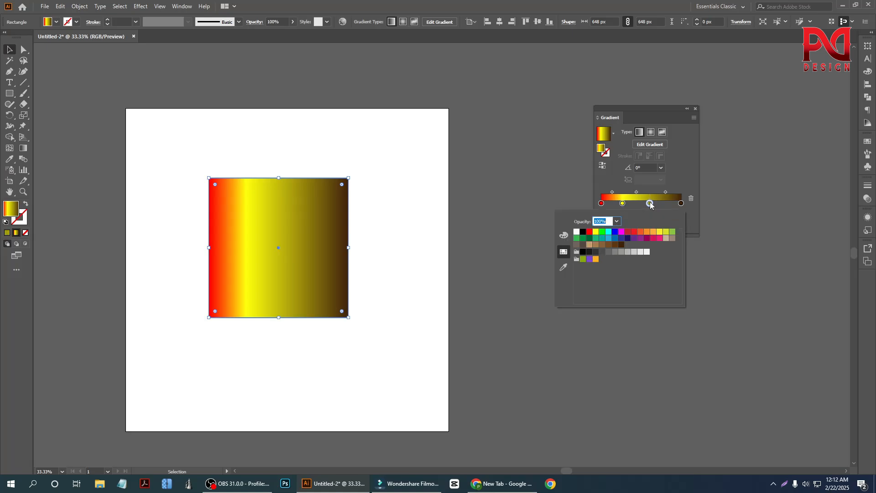
{"action": "left_click", "coordinate": [602, 252]}
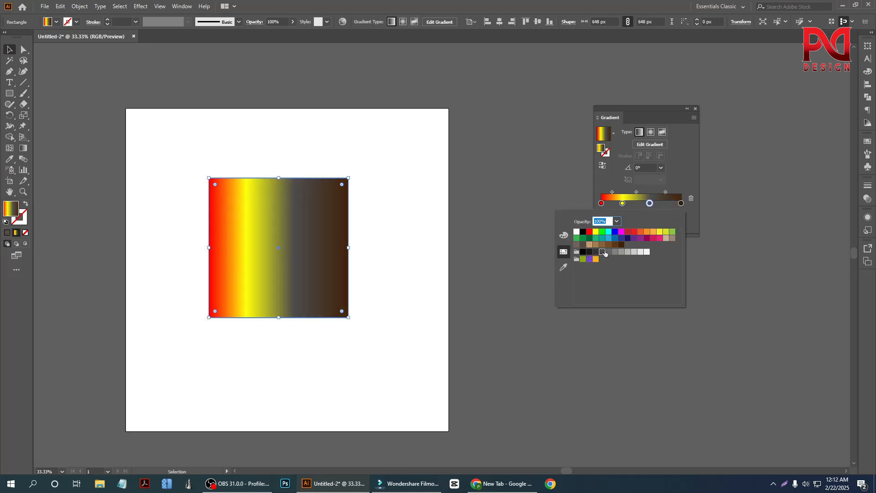
{"action": "left_click", "coordinate": [612, 251]}
{"action": "left_click", "coordinate": [623, 238]}
{"action": "left_click", "coordinate": [628, 232]}
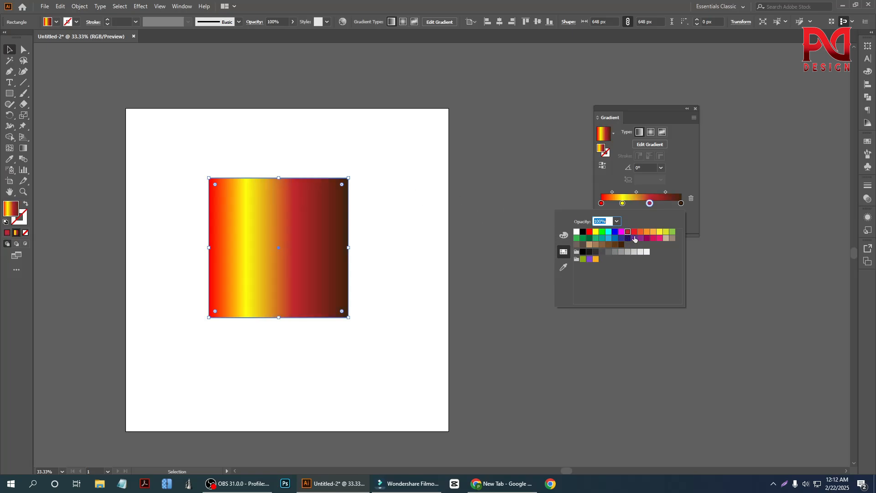
{"action": "left_click", "coordinate": [634, 232]}
{"action": "left_click", "coordinate": [11, 51]}
Step: Move the gradient square up and left so it slightly overlaps the artboard's left edge, and leave it deselected
{"action": "left_click_drag", "start_coordinate": [207, 161], "coordinate": [319, 325]}
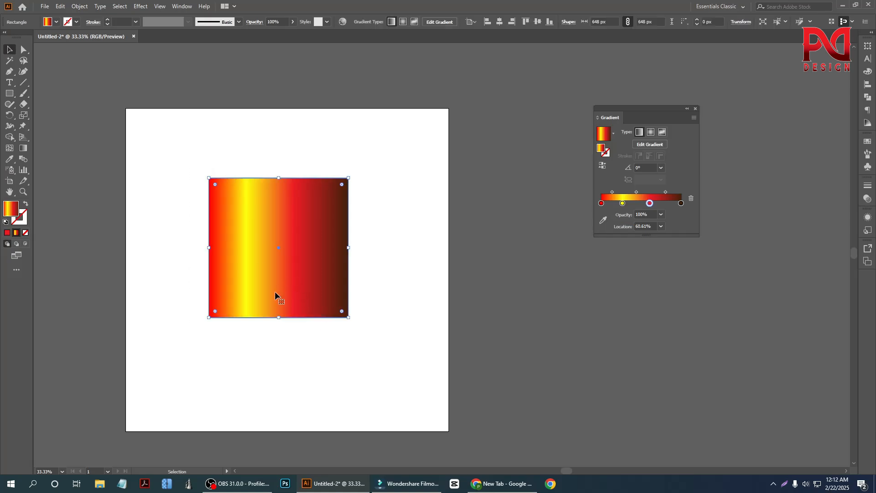
{"action": "scroll", "coordinate": [232, 307], "scroll_direction": "up", "scroll_amount": 1}
{"action": "scroll", "coordinate": [255, 310], "scroll_direction": "down", "scroll_amount": 1}
{"action": "scroll", "coordinate": [257, 292], "scroll_direction": "up", "scroll_amount": 2}
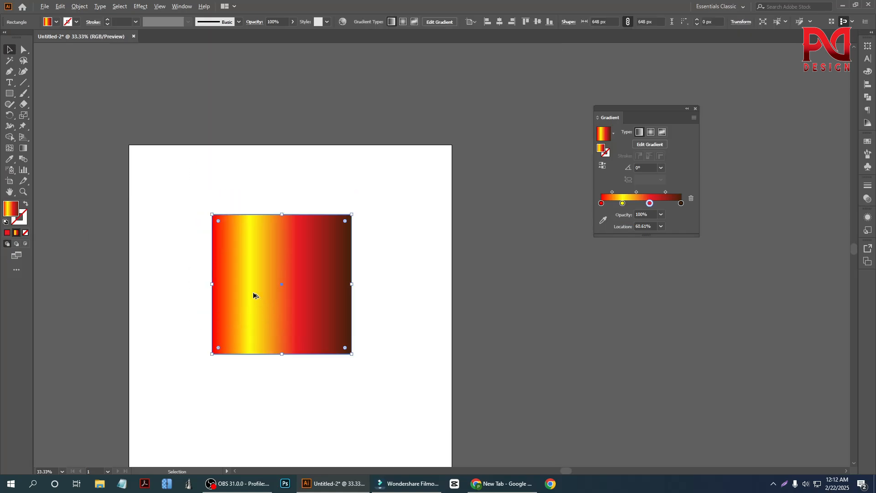
{"action": "scroll", "coordinate": [255, 296], "scroll_direction": "up", "scroll_amount": 1}
{"action": "scroll", "coordinate": [302, 297], "scroll_direction": "down", "scroll_amount": 1}
{"action": "left_click", "coordinate": [314, 186]}
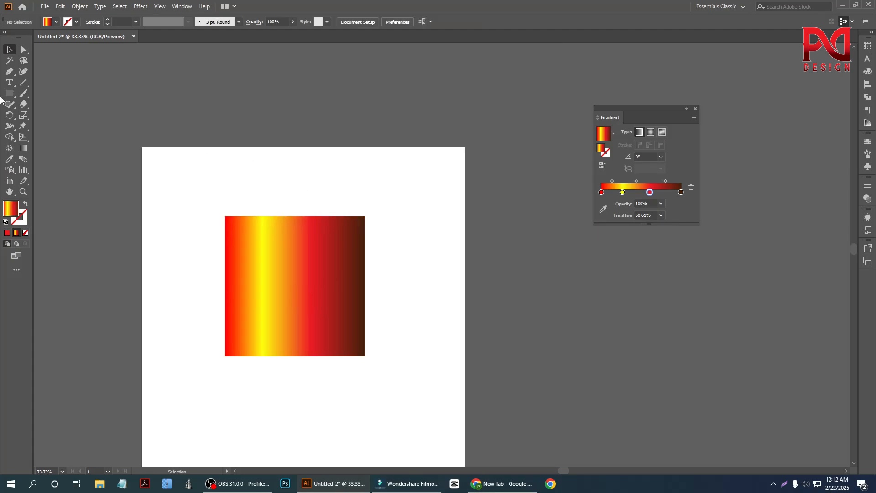
{"action": "left_click_drag", "start_coordinate": [307, 294], "coordinate": [214, 247]}
{"action": "left_click", "coordinate": [70, 154]}
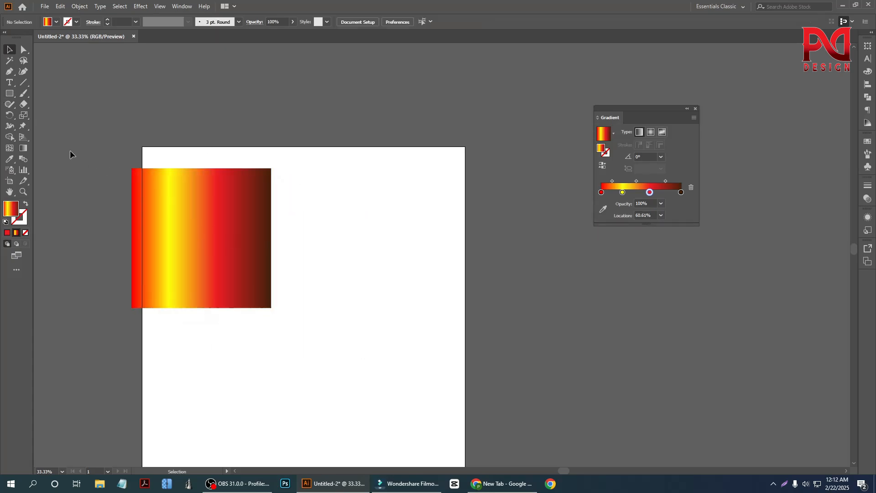
Step: Draw a rectangle of about 343 × 324 px beside the artboard's right edge and fill it with bright green
{"action": "left_click", "coordinate": [9, 94]}
{"action": "left_click_drag", "start_coordinate": [497, 233], "coordinate": [573, 302]}
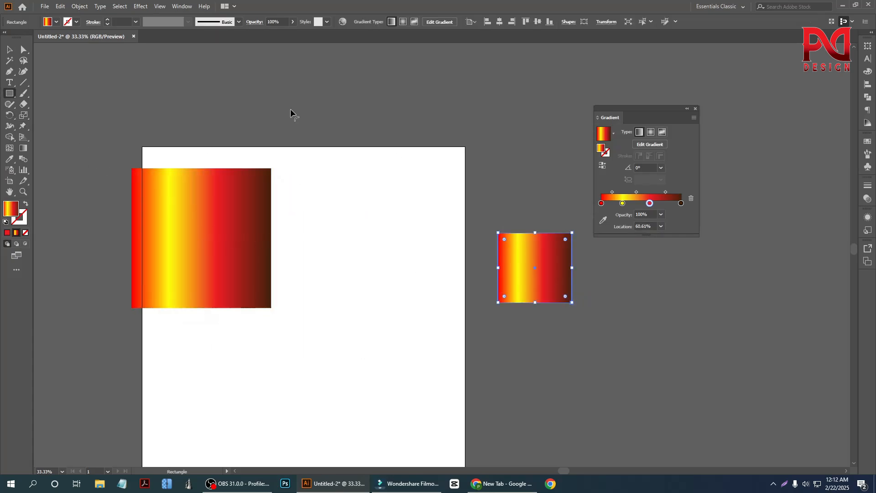
{"action": "left_click", "coordinate": [56, 22]}
{"action": "left_click", "coordinate": [75, 38]}
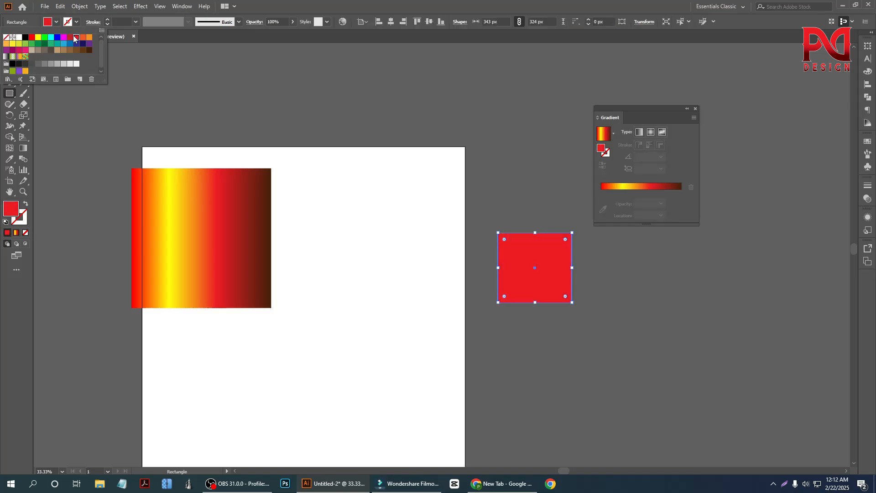
{"action": "left_click", "coordinate": [5, 39]}
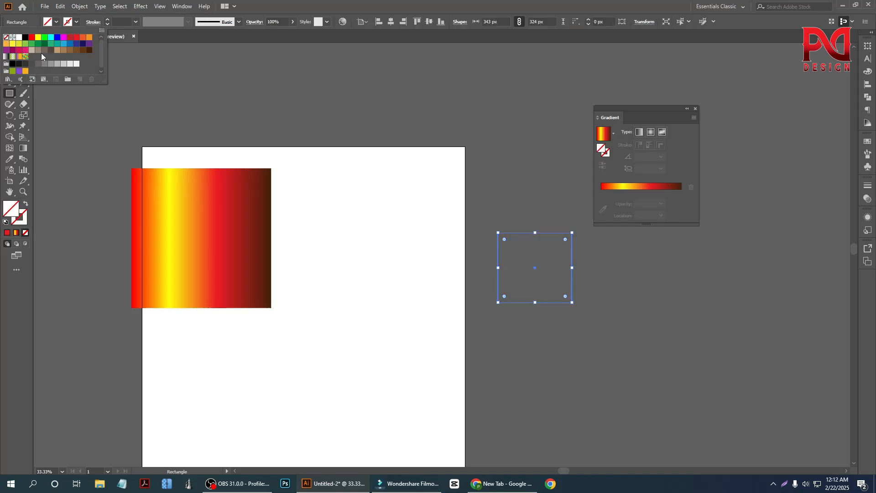
{"action": "left_click", "coordinate": [43, 38]}
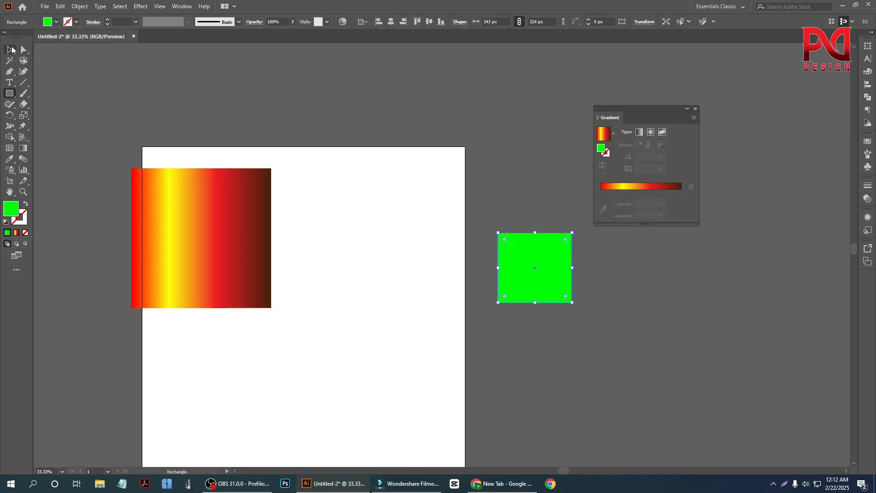
Step: Move the green rectangle above the artboard and the gradient square fully inside the artboard
{"action": "left_click", "coordinate": [9, 49]}
{"action": "left_click", "coordinate": [247, 133]}
{"action": "left_click", "coordinate": [194, 243]}
{"action": "left_click_drag", "start_coordinate": [522, 297], "coordinate": [257, 131]}
{"action": "left_click_drag", "start_coordinate": [221, 235], "coordinate": [259, 254]}
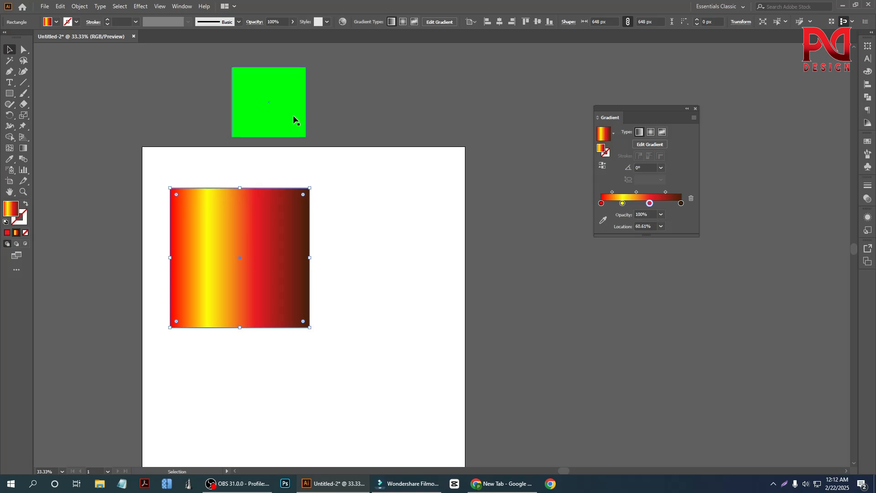
Step: Recolor the gradient's yellow stop by sampling the green rectangle with the color picker eyedropper
{"action": "left_click", "coordinate": [622, 204]}
{"action": "double_click", "coordinate": [622, 204]}
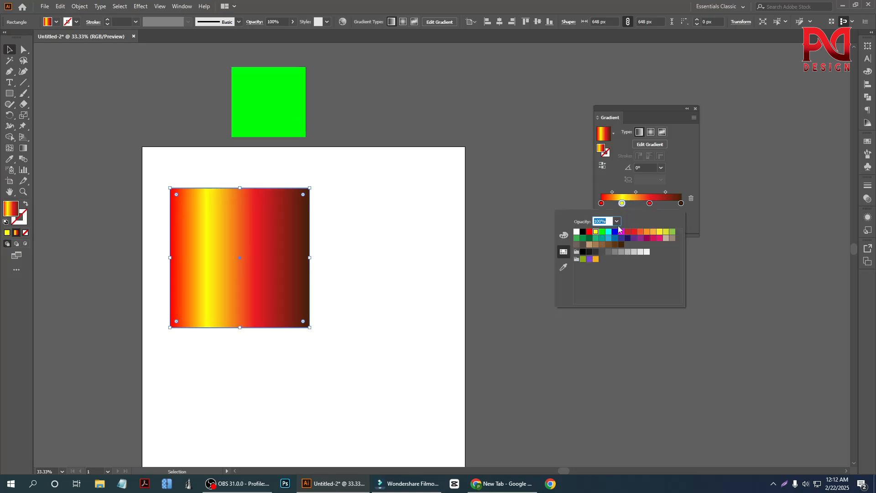
{"action": "left_click", "coordinate": [565, 272]}
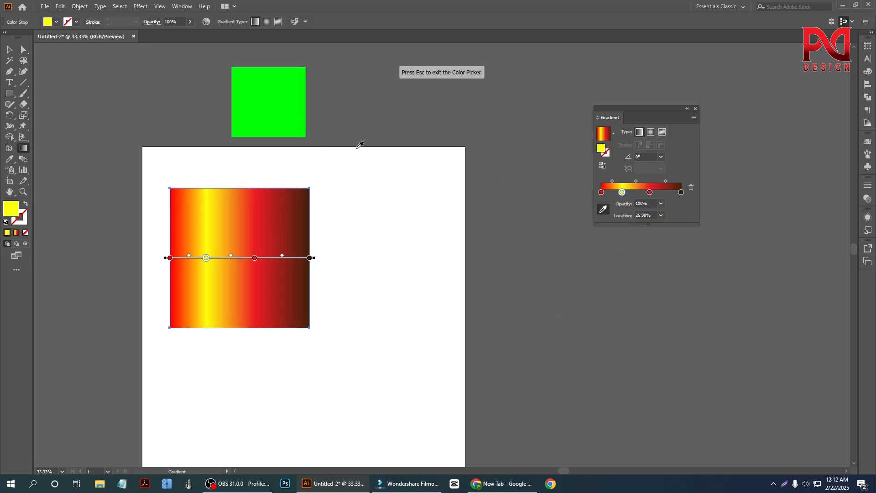
{"action": "left_click", "coordinate": [276, 97]}
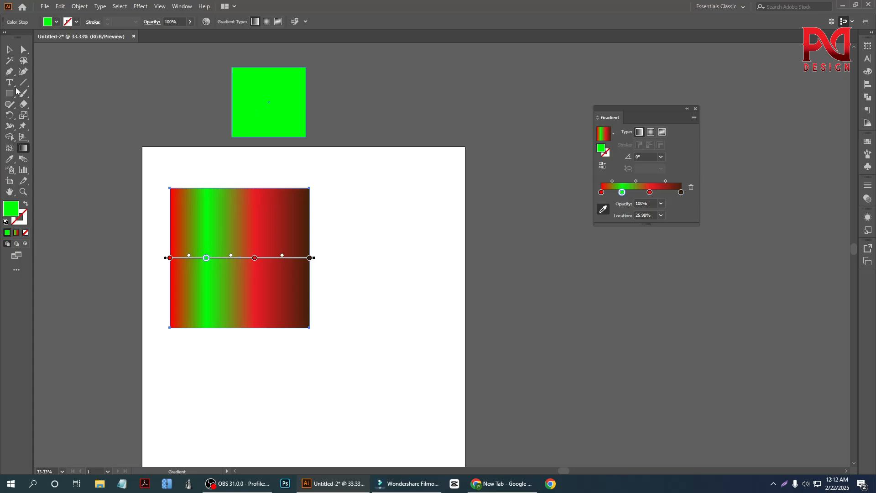
Step: Recolor the dark brown end stop of the square's gradient by sampling the green rectangle
{"action": "left_click", "coordinate": [13, 51]}
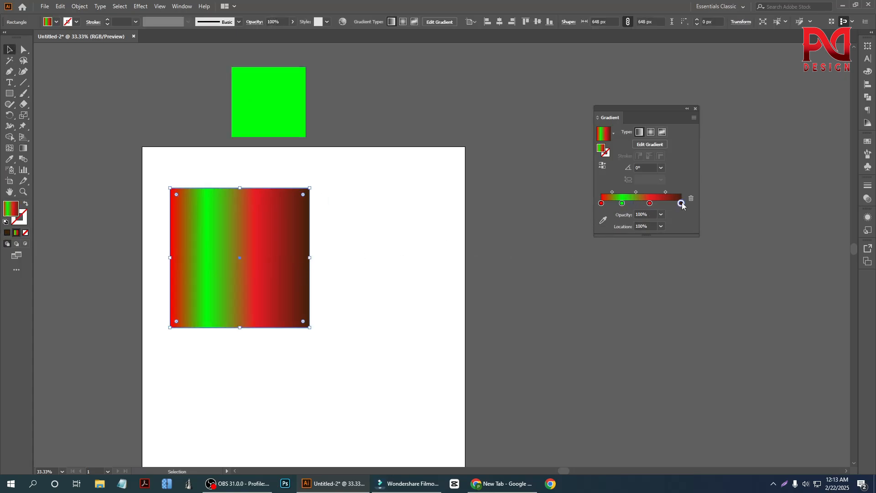
{"action": "double_click", "coordinate": [680, 203]}
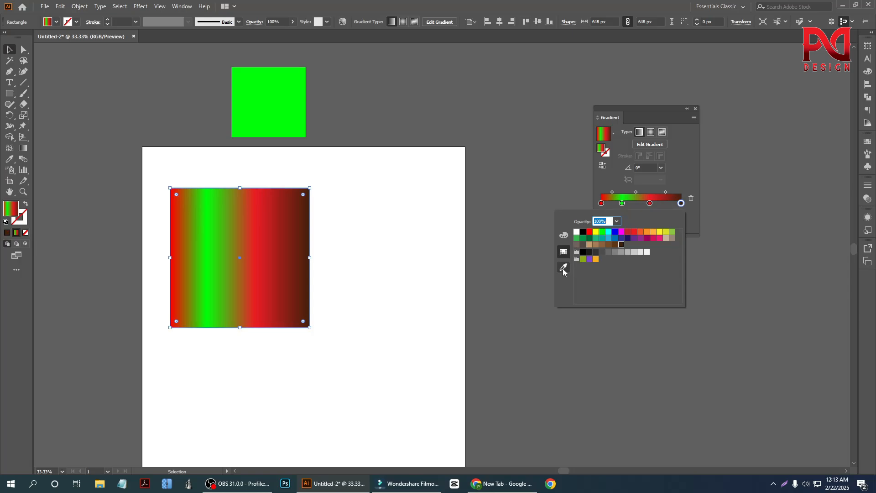
{"action": "left_click", "coordinate": [563, 268]}
{"action": "left_click", "coordinate": [258, 110]}
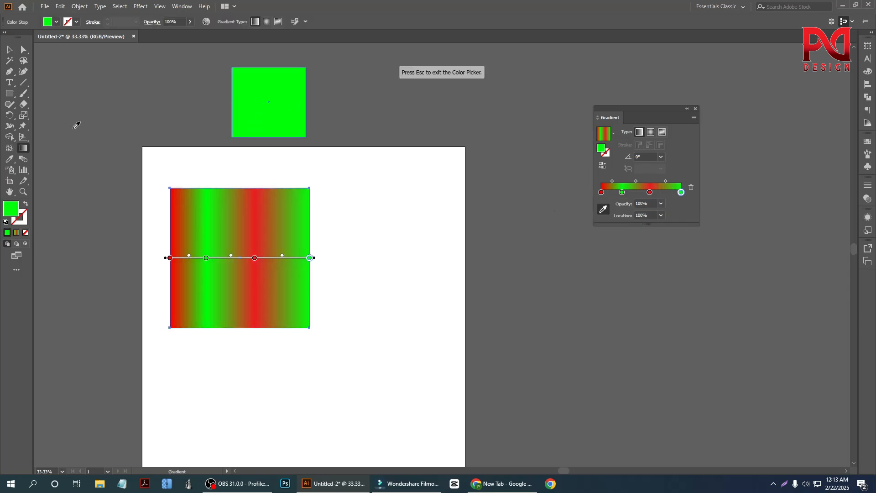
{"action": "left_click", "coordinate": [9, 51]}
{"action": "left_click_drag", "start_coordinate": [157, 206], "coordinate": [323, 327]}
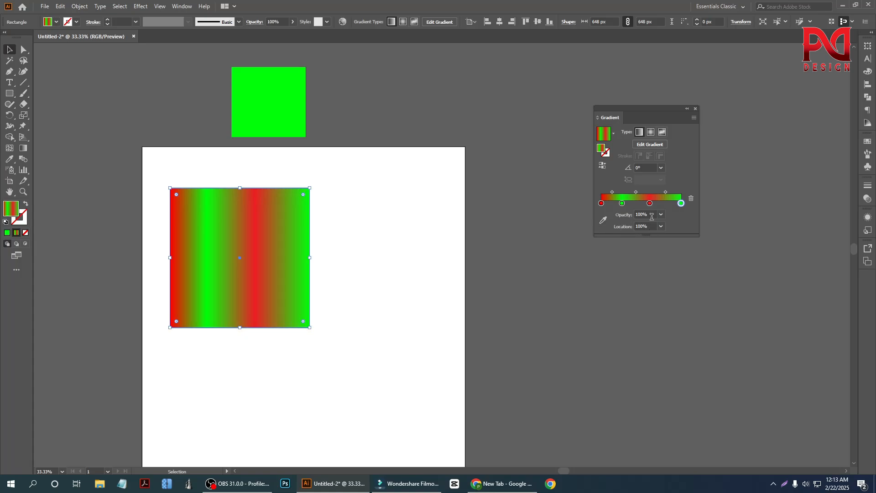
Step: Set the opacity of the gradient's inner green stop and inner red stop to 30% each
{"action": "double_click", "coordinate": [622, 203]}
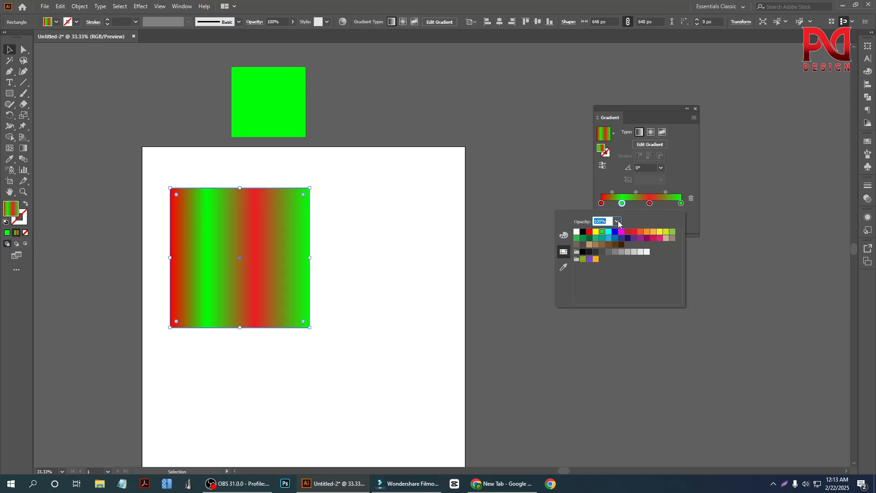
{"action": "left_click", "coordinate": [616, 221]}
{"action": "left_click", "coordinate": [628, 262]}
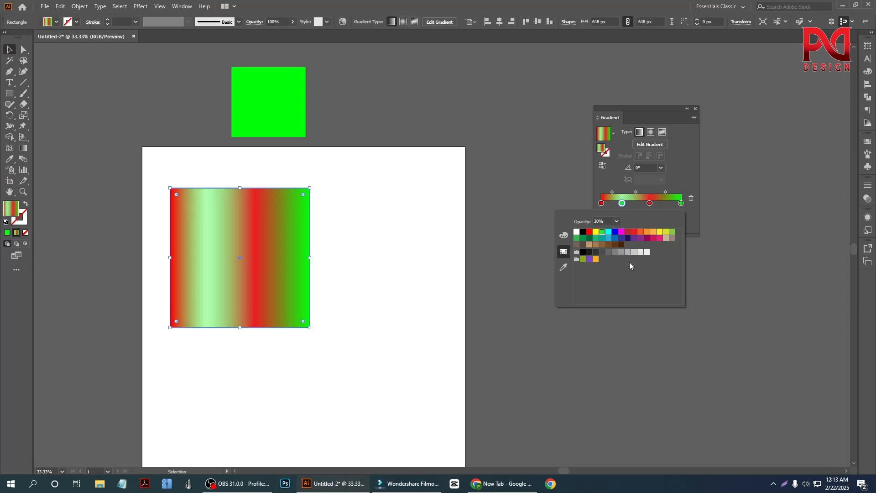
{"action": "left_click", "coordinate": [651, 205]}
{"action": "double_click", "coordinate": [650, 203]}
{"action": "left_click", "coordinate": [650, 203]}
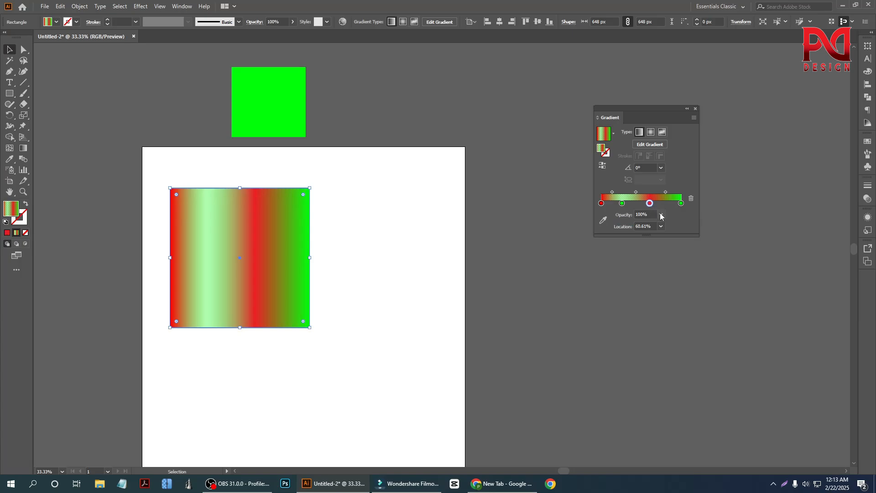
{"action": "left_click", "coordinate": [661, 214]}
{"action": "left_click", "coordinate": [668, 255]}
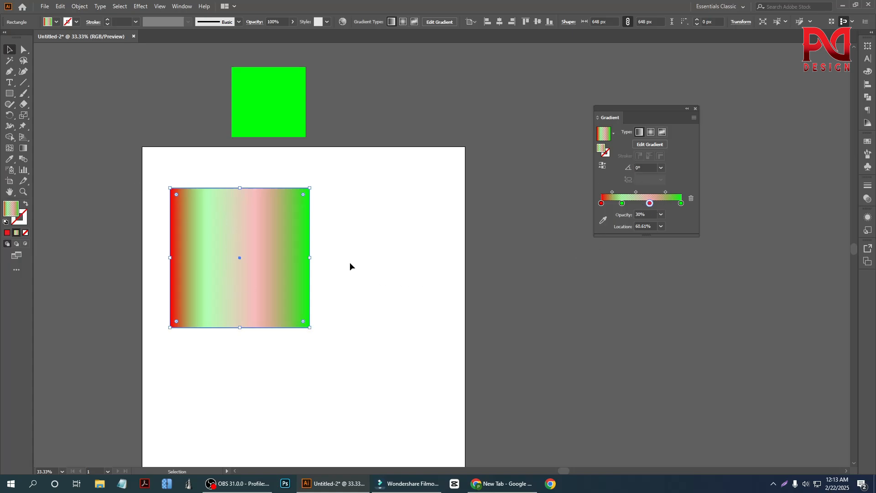
Step: Replace the square's fill with the white-to-black linear gradient swatch
{"action": "left_click_drag", "start_coordinate": [154, 160], "coordinate": [261, 286]}
{"action": "left_click", "coordinate": [56, 22]}
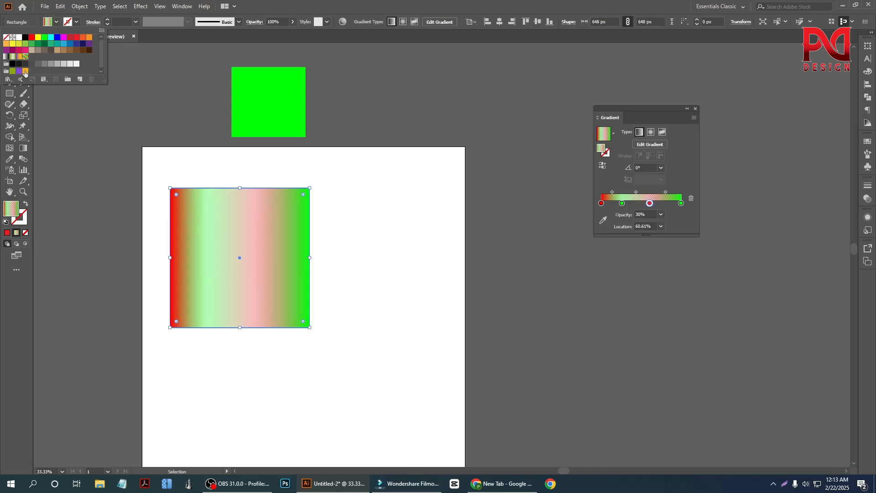
{"action": "left_click", "coordinate": [6, 57]}
{"action": "left_click", "coordinate": [384, 302]}
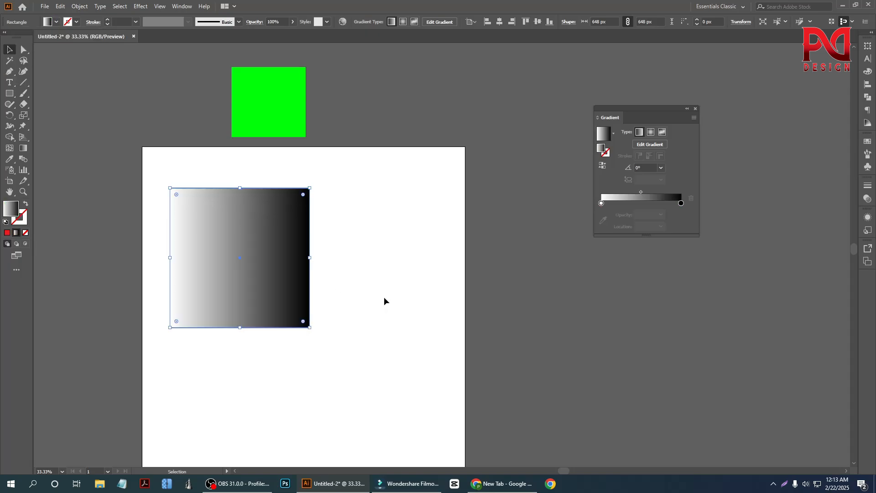
Step: Reverse the square's gradient back and forth several times, ending with white first and black last
{"action": "left_click", "coordinate": [386, 299]}
{"action": "left_click", "coordinate": [251, 244]}
{"action": "left_click", "coordinate": [601, 204]}
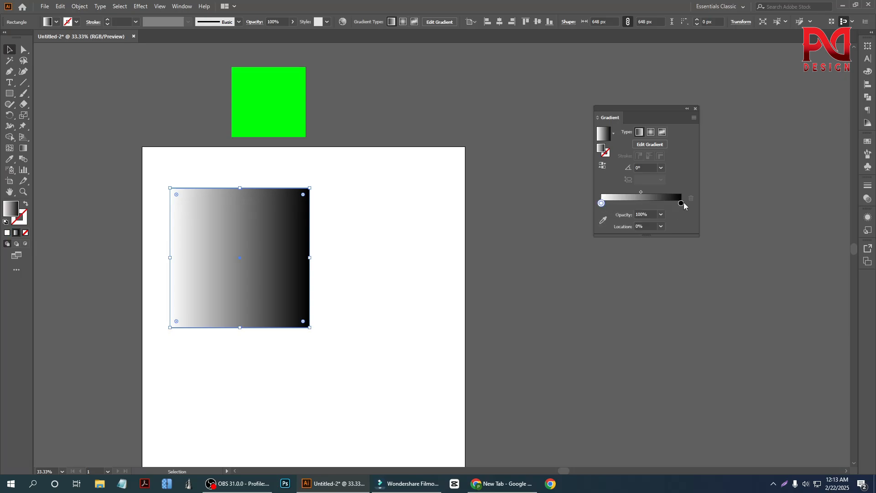
{"action": "left_click", "coordinate": [682, 203]}
{"action": "left_click", "coordinate": [603, 168]}
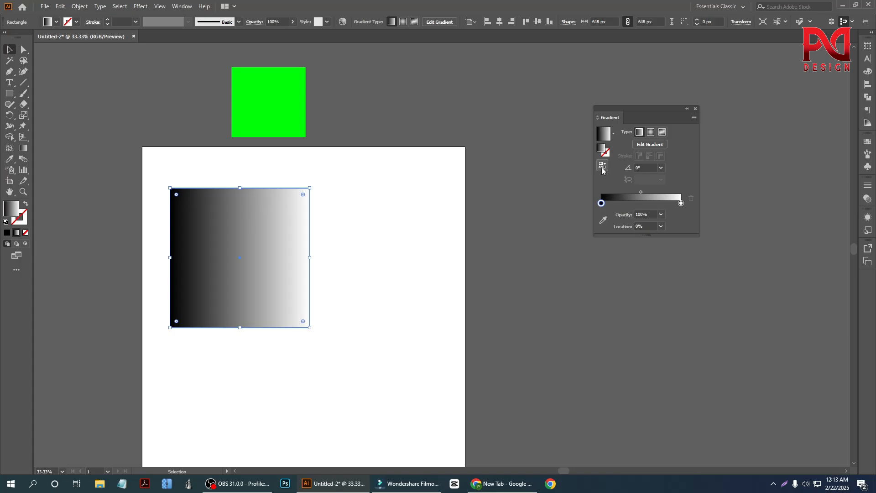
{"action": "left_click", "coordinate": [602, 167]}
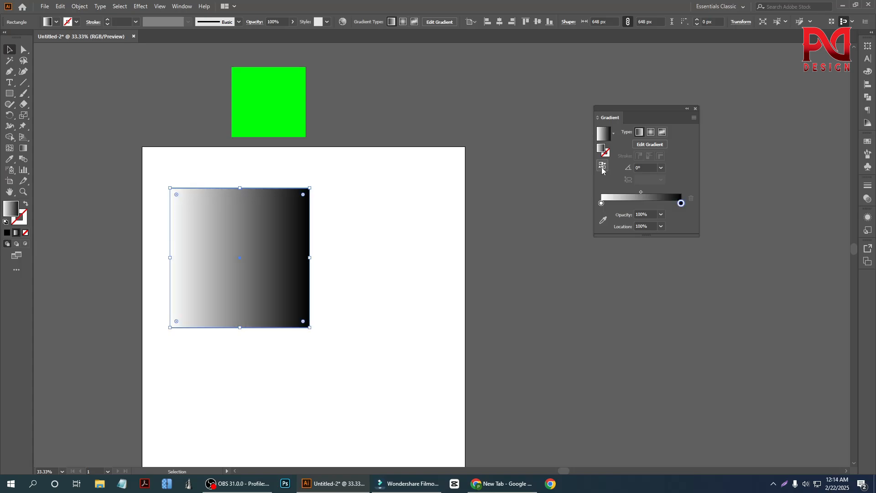
{"action": "left_click", "coordinate": [603, 167]}
{"action": "left_click", "coordinate": [602, 168]}
{"action": "left_click", "coordinate": [602, 168]}
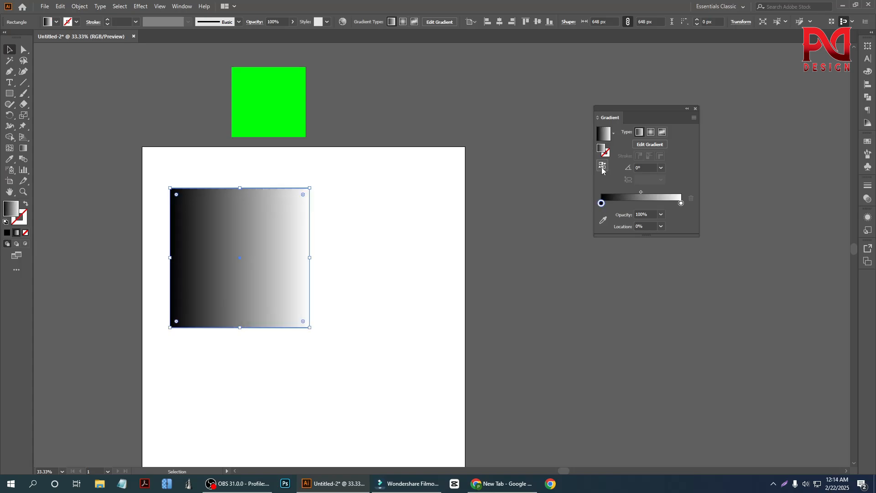
{"action": "left_click", "coordinate": [602, 168]}
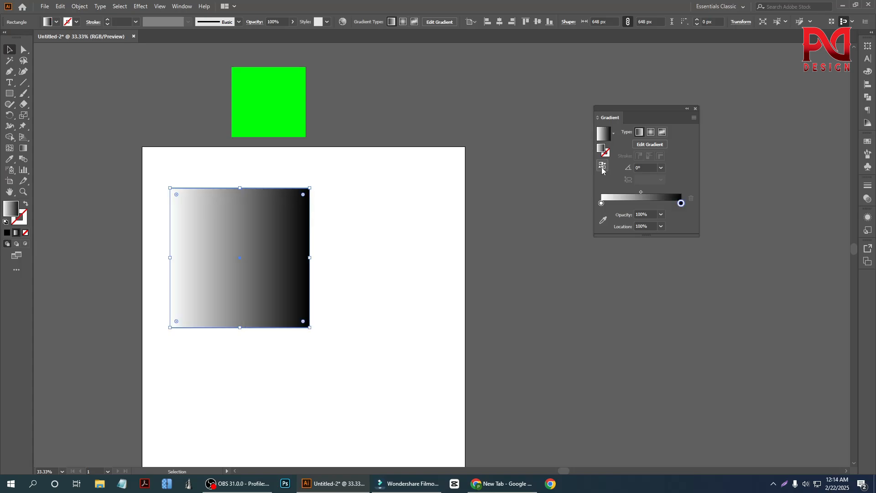
Step: Redraw the square's gradient vertically at -90° and pull both stops inward, placing the black stop at about 71.56%
{"action": "left_click", "coordinate": [23, 148]}
{"action": "left_click_drag", "start_coordinate": [225, 159], "coordinate": [240, 365]}
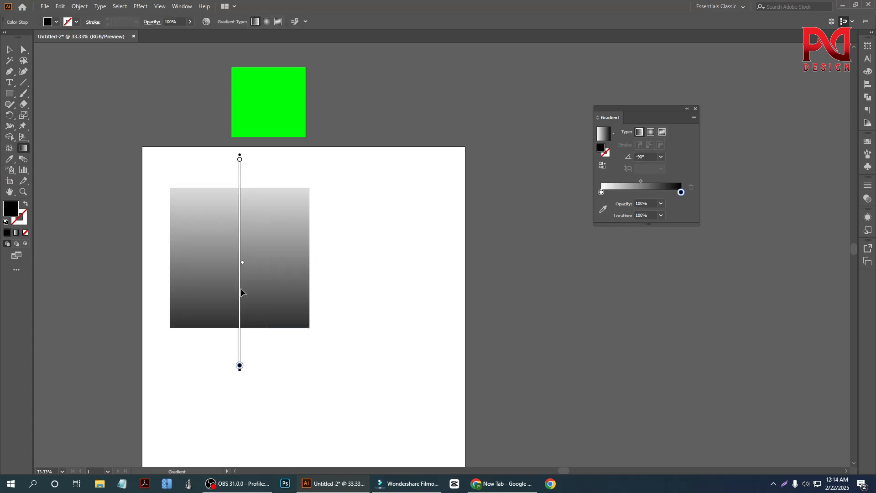
{"action": "left_click_drag", "start_coordinate": [240, 159], "coordinate": [241, 206]}
{"action": "left_click_drag", "start_coordinate": [239, 365], "coordinate": [237, 305]}
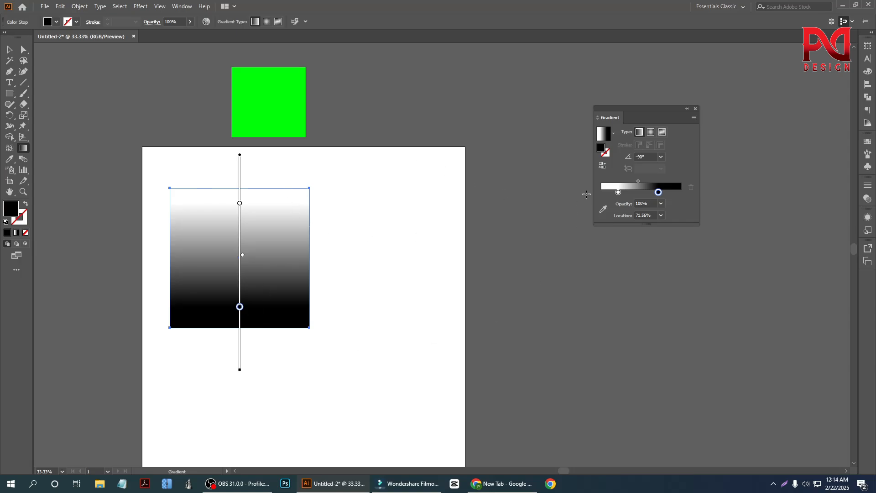
Step: Reverse the vertical gradient so black is at the upper end, and deselect the square
{"action": "left_click", "coordinate": [603, 166]}
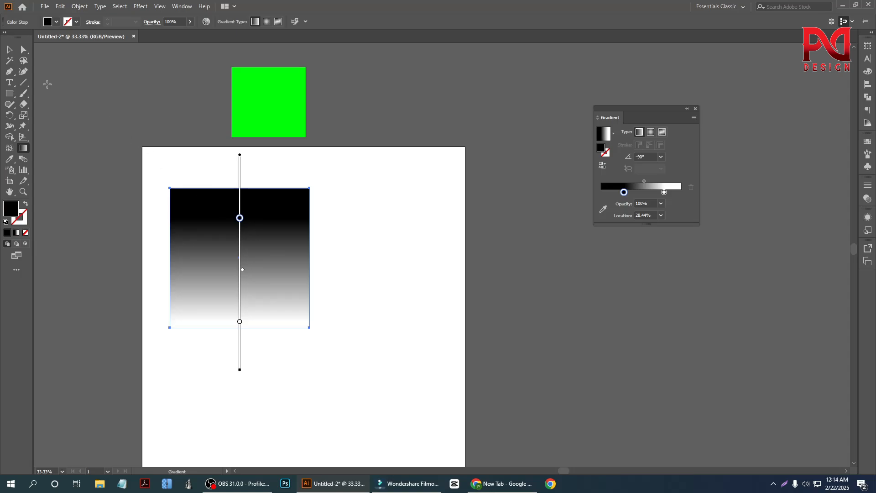
{"action": "key", "text": "v"}
{"action": "left_click", "coordinate": [94, 166]}
Step: Center the gradient square horizontally and vertically on the artboard and deselect it
{"action": "left_click_drag", "start_coordinate": [231, 270], "coordinate": [296, 278]}
{"action": "scroll", "coordinate": [364, 317], "scroll_direction": "down", "scroll_amount": 2}
{"action": "scroll", "coordinate": [338, 333], "scroll_direction": "down", "scroll_amount": 1}
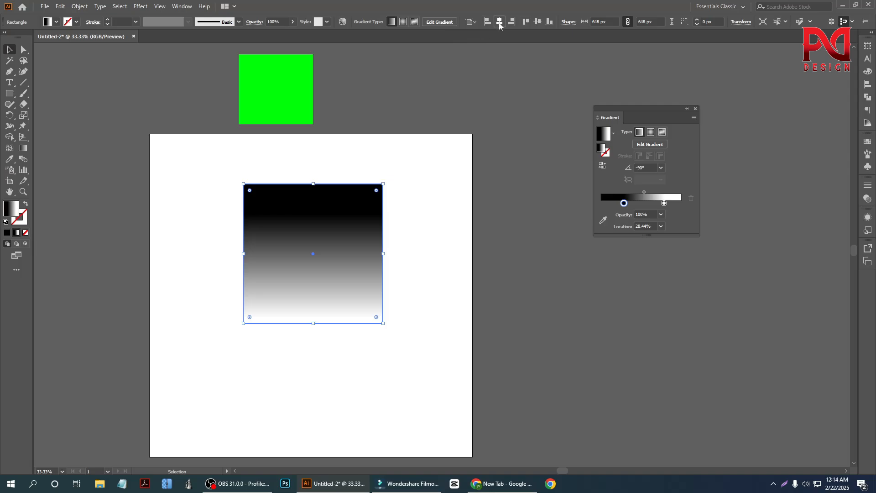
{"action": "left_click", "coordinate": [499, 22]}
{"action": "left_click", "coordinate": [537, 21]}
{"action": "left_click", "coordinate": [407, 324]}
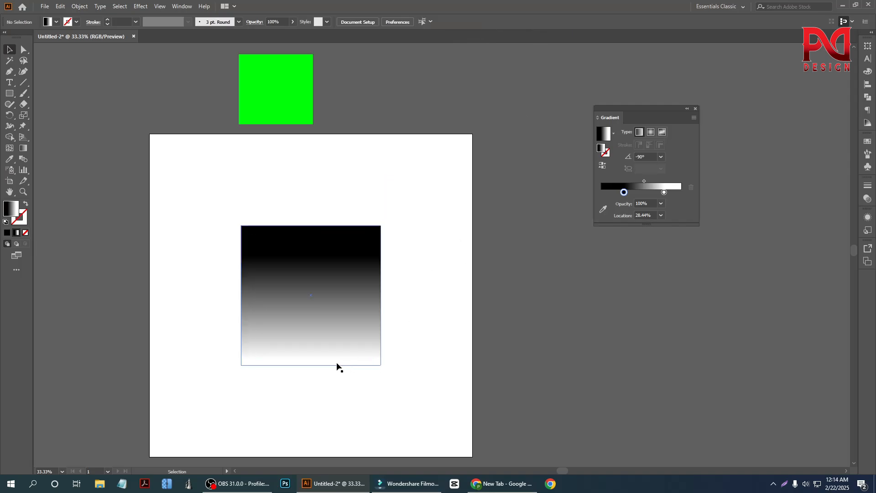
Step: Change the centered square's gradient type from linear to radial
{"action": "scroll", "coordinate": [338, 366], "scroll_direction": "up", "scroll_amount": 1}
{"action": "left_click", "coordinate": [328, 303]}
{"action": "scroll", "coordinate": [328, 303], "scroll_direction": "down", "scroll_amount": 1}
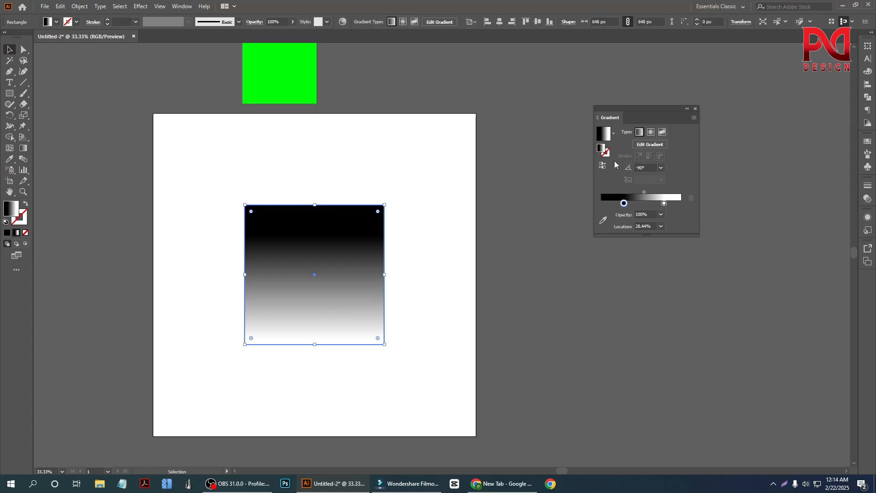
{"action": "left_click", "coordinate": [433, 269]}
{"action": "scroll", "coordinate": [388, 276], "scroll_direction": "down", "scroll_amount": 1}
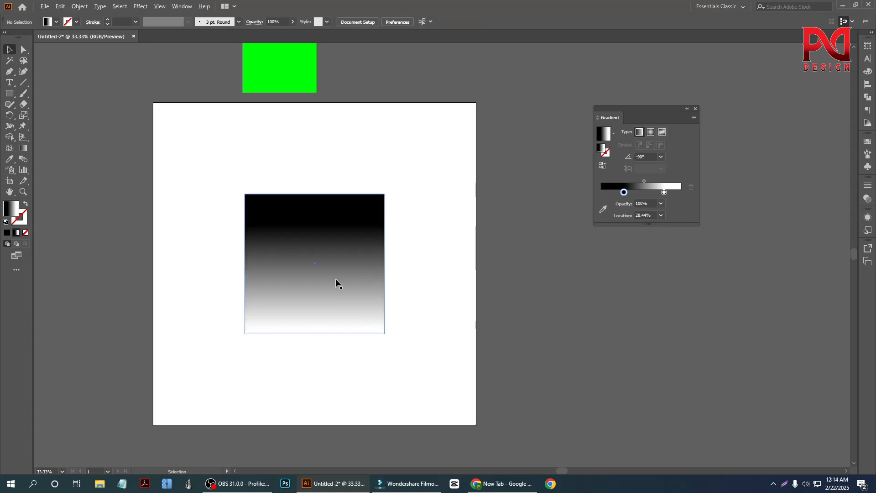
{"action": "scroll", "coordinate": [335, 278], "scroll_direction": "up", "scroll_amount": 1}
{"action": "left_click", "coordinate": [324, 264]}
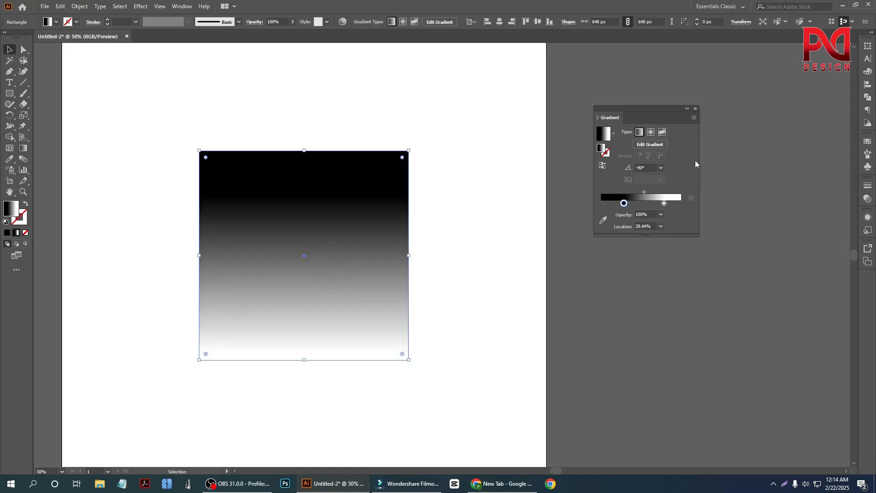
{"action": "left_click", "coordinate": [651, 133]}
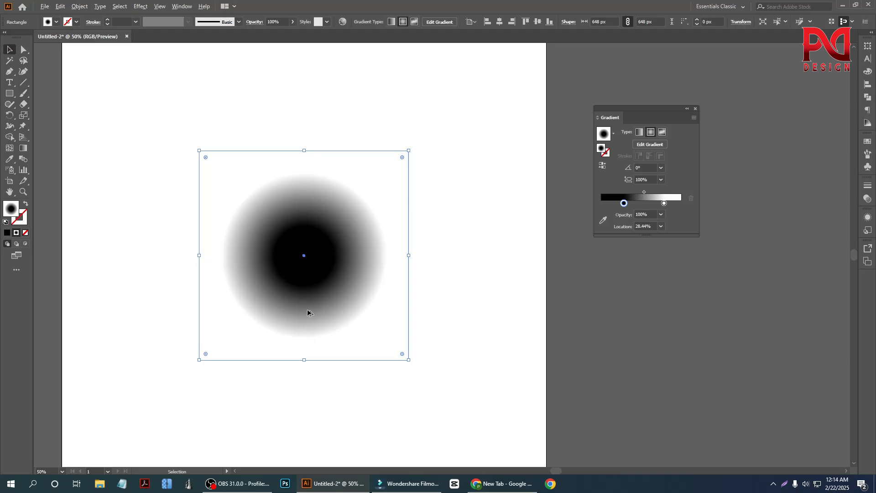
Step: Redraw the radial gradient outward from near the square's center to just below its lower edge, at about -82.2°, and deselect it
{"action": "scroll", "coordinate": [307, 309], "scroll_direction": "down", "scroll_amount": 1}
{"action": "scroll", "coordinate": [332, 313], "scroll_direction": "down", "scroll_amount": 1}
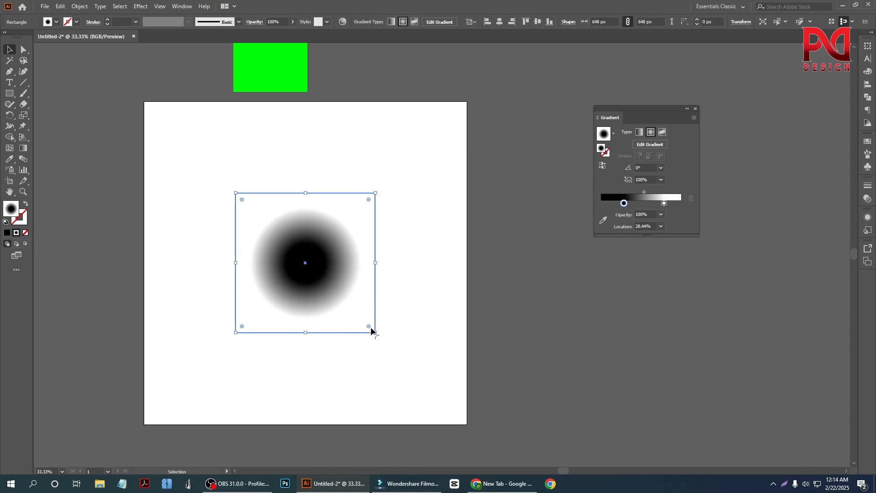
{"action": "left_click", "coordinate": [23, 148]}
{"action": "left_click_drag", "start_coordinate": [296, 170], "coordinate": [304, 377]}
{"action": "left_click_drag", "start_coordinate": [308, 262], "coordinate": [322, 343]}
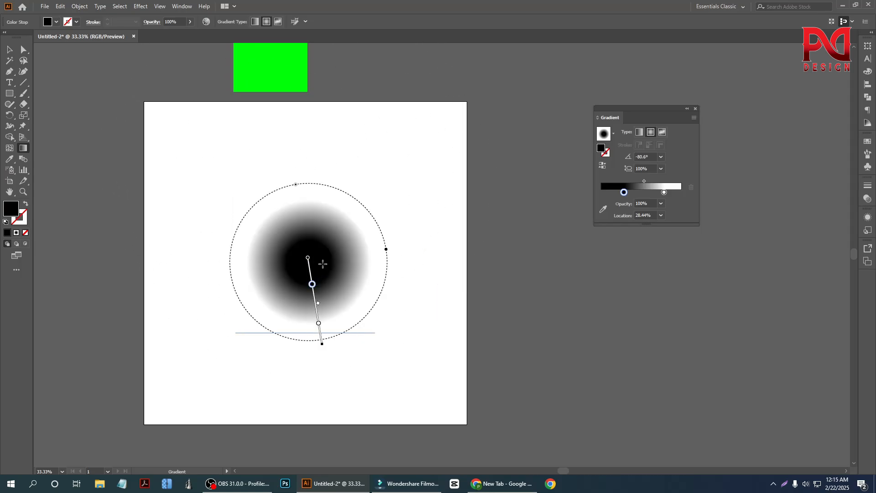
{"action": "left_click_drag", "start_coordinate": [316, 254], "coordinate": [315, 345]}
{"action": "key", "text": "v"}
{"action": "left_click", "coordinate": [139, 280]}
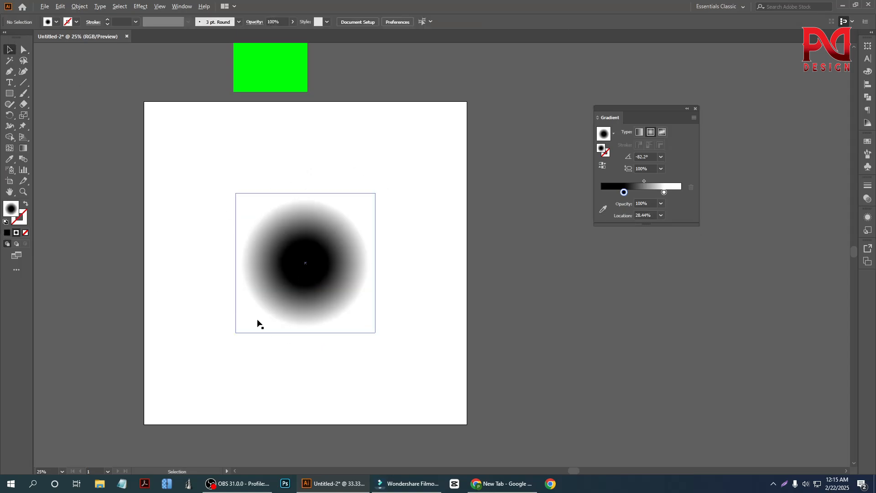
Step: Draw a 1500 × 1500 px rectangle covering the whole artboard
{"action": "scroll", "coordinate": [257, 319], "scroll_direction": "down", "scroll_amount": 2}
{"action": "scroll", "coordinate": [252, 330], "scroll_direction": "up", "scroll_amount": 1}
{"action": "left_click", "coordinate": [268, 310]}
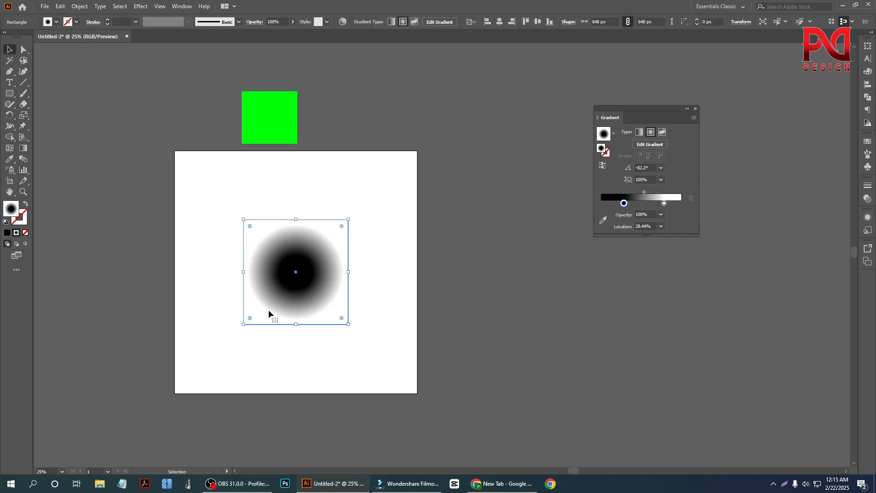
{"action": "left_click", "coordinate": [197, 254]}
{"action": "left_click", "coordinate": [9, 94]}
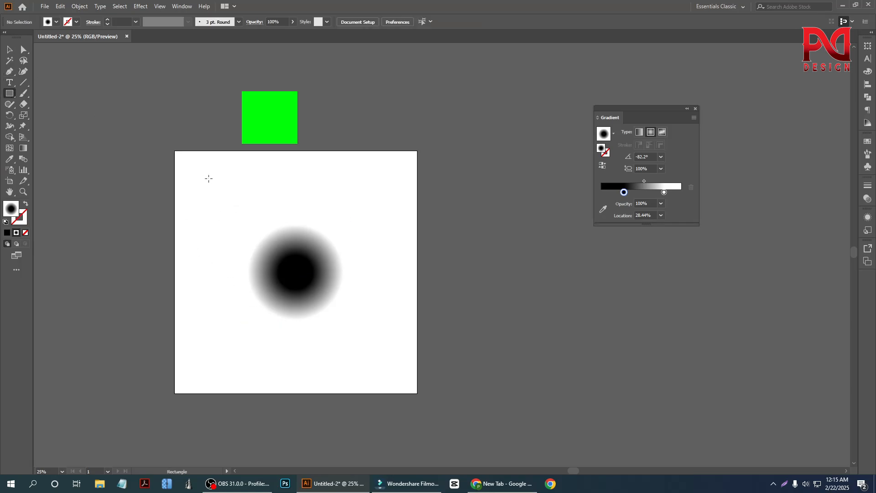
{"action": "left_click_drag", "start_coordinate": [174, 151], "coordinate": [417, 392]}
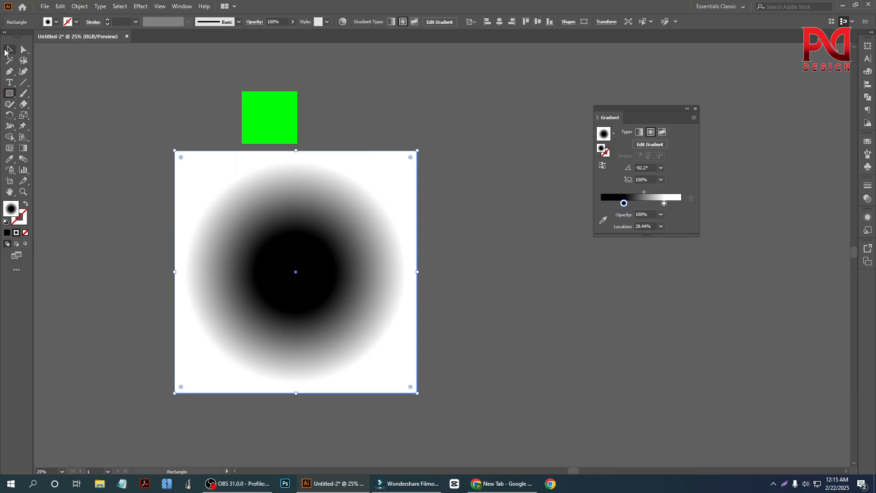
Step: Fill the artboard-sized rectangle with solid red, after trying black and white
{"action": "left_click", "coordinate": [11, 51]}
{"action": "left_click", "coordinate": [55, 22]}
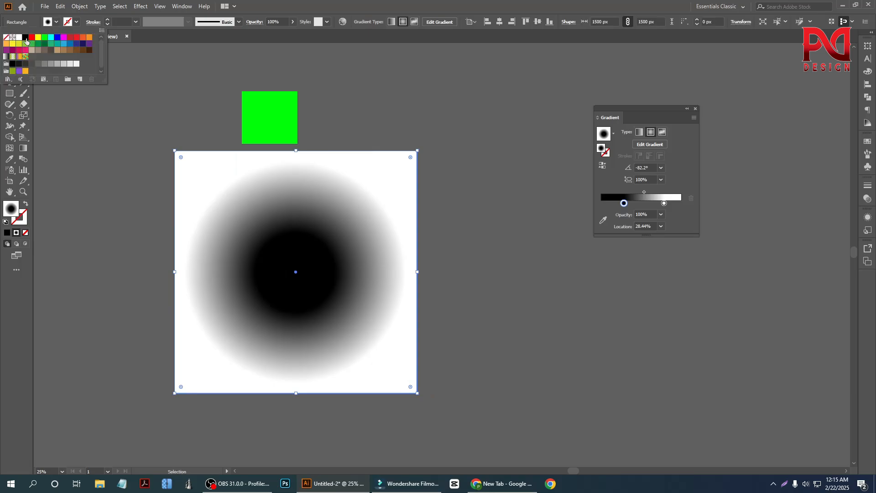
{"action": "left_click", "coordinate": [25, 39]}
{"action": "left_click", "coordinate": [18, 37]}
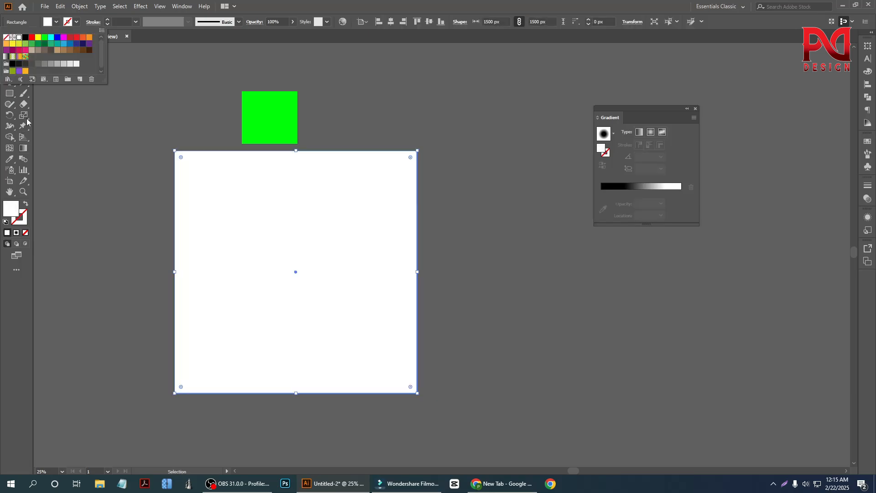
{"action": "left_click", "coordinate": [33, 39]}
Step: Send the red rectangle to the back, behind the radial gradient square, and deselect it
{"action": "right_click", "coordinate": [223, 167]}
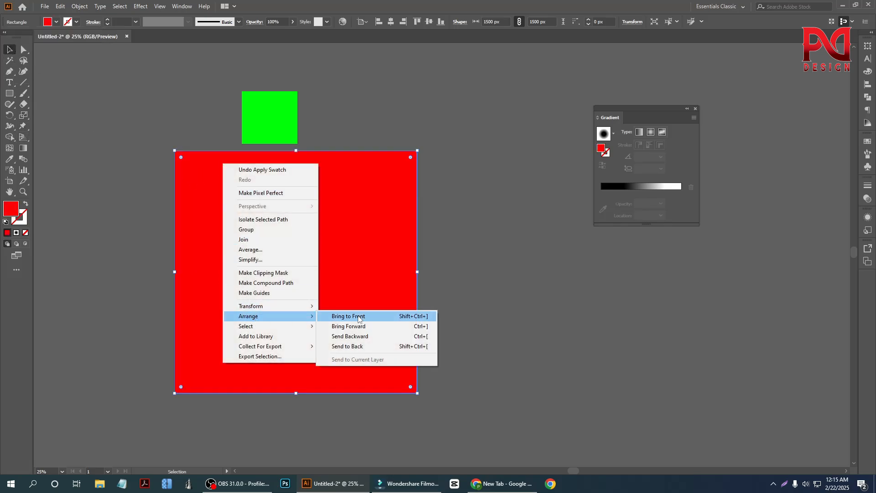
{"action": "left_click", "coordinate": [360, 346]}
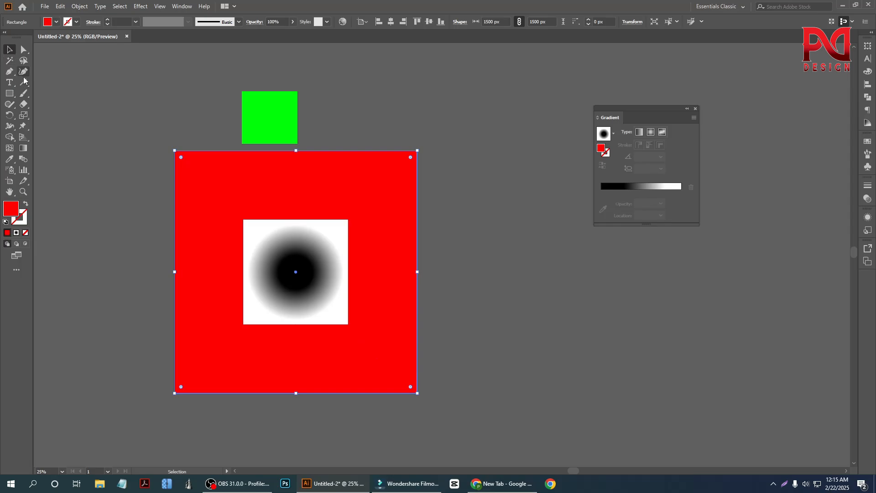
{"action": "left_click", "coordinate": [101, 182]}
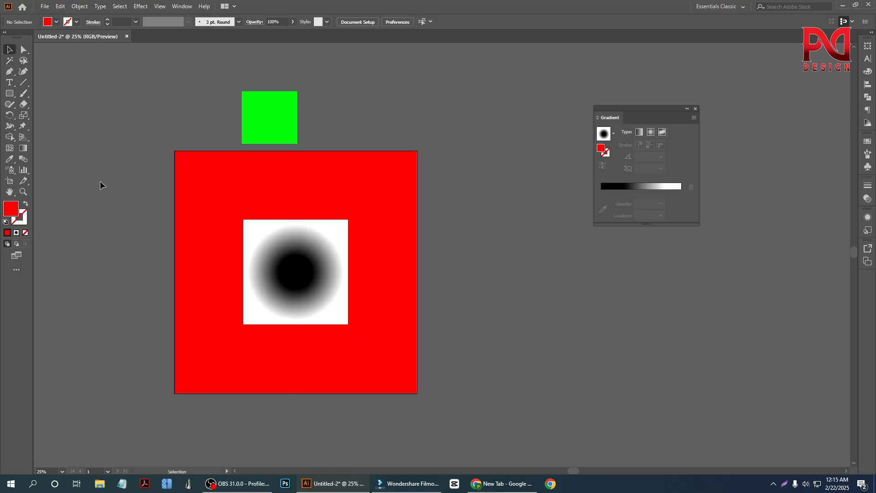
Step: Delete the black-and-white radial gradient square from the red background
{"action": "left_click", "coordinate": [311, 285]}
{"action": "left_click", "coordinate": [442, 325]}
{"action": "scroll", "coordinate": [350, 307], "scroll_direction": "up", "scroll_amount": 1}
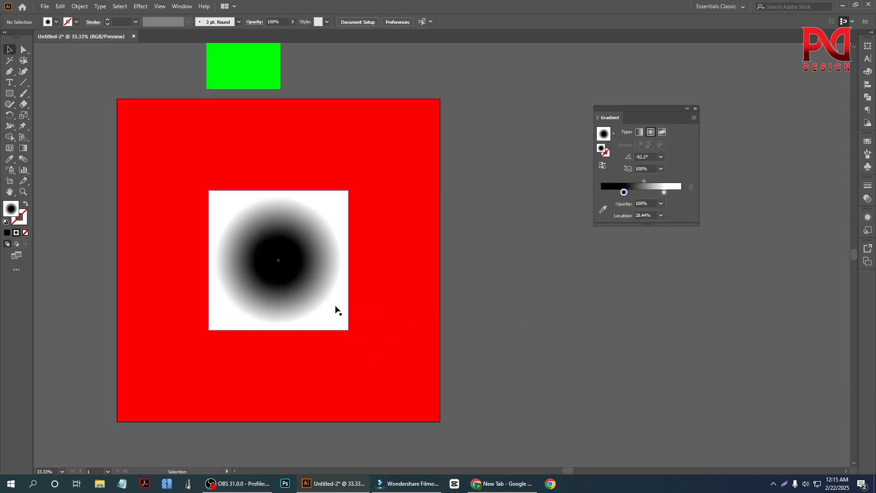
{"action": "scroll", "coordinate": [335, 296], "scroll_direction": "down", "scroll_amount": 1}
{"action": "left_click", "coordinate": [332, 287]}
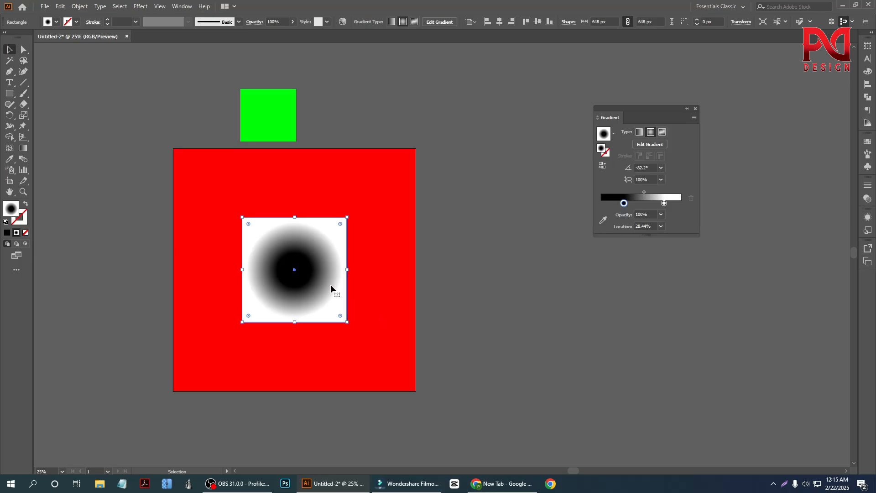
{"action": "key", "text": "Delete"}
Step: Draw an 880 × 880 px circle with the radial gradient fill on the red background and center it horizontally and vertically
{"action": "left_click", "coordinate": [10, 94]}
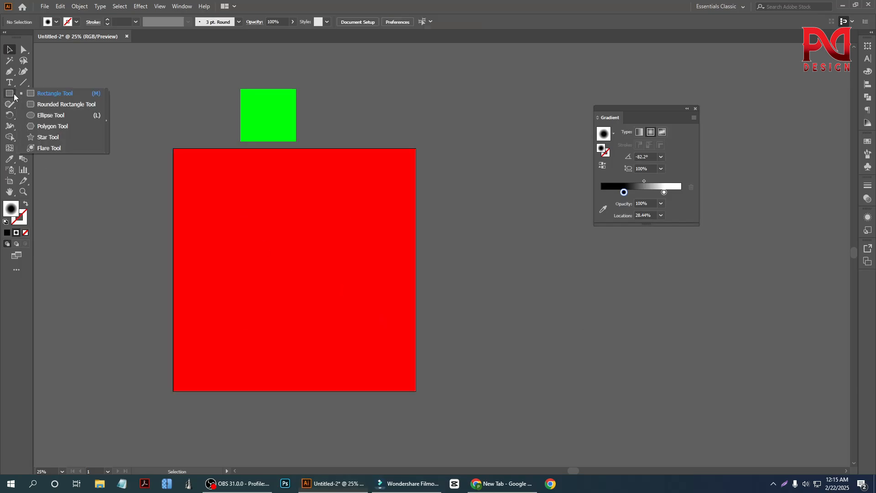
{"action": "left_click", "coordinate": [41, 117]}
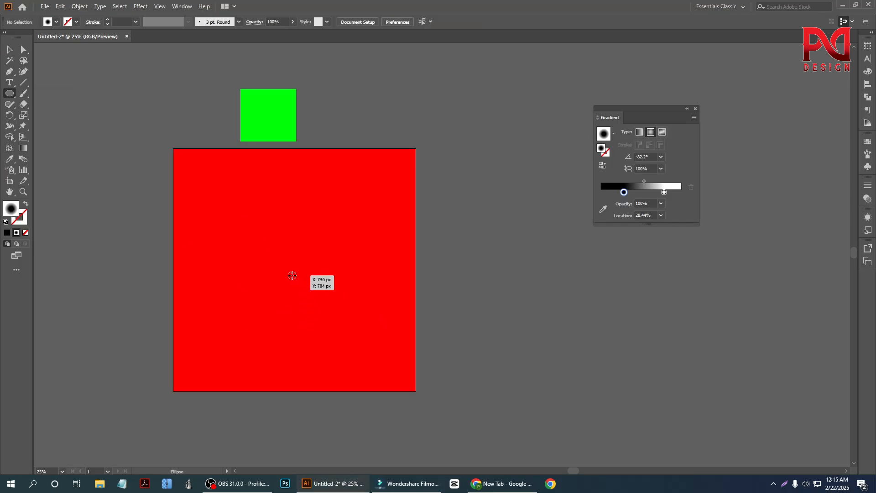
{"action": "left_click_drag", "start_coordinate": [292, 275], "coordinate": [320, 346]}
{"action": "scroll", "coordinate": [297, 324], "scroll_direction": "up", "scroll_amount": 1}
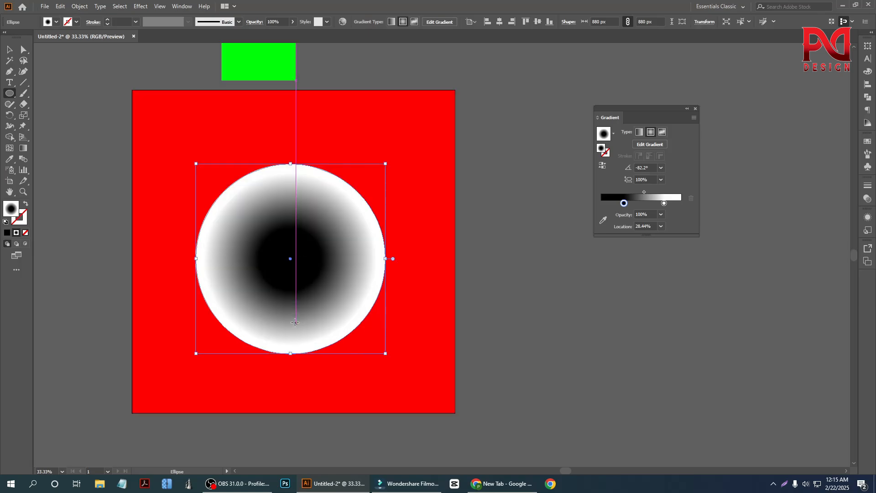
{"action": "key", "text": "v"}
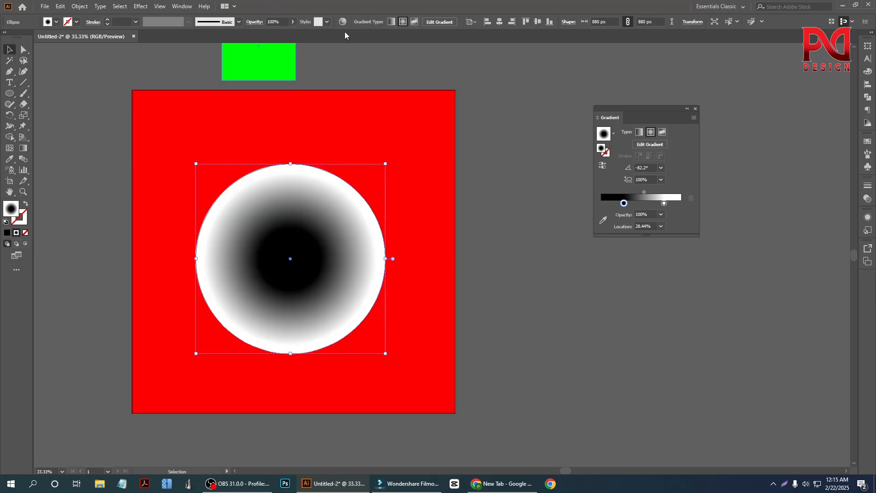
{"action": "left_click", "coordinate": [500, 22]}
{"action": "left_click", "coordinate": [537, 23]}
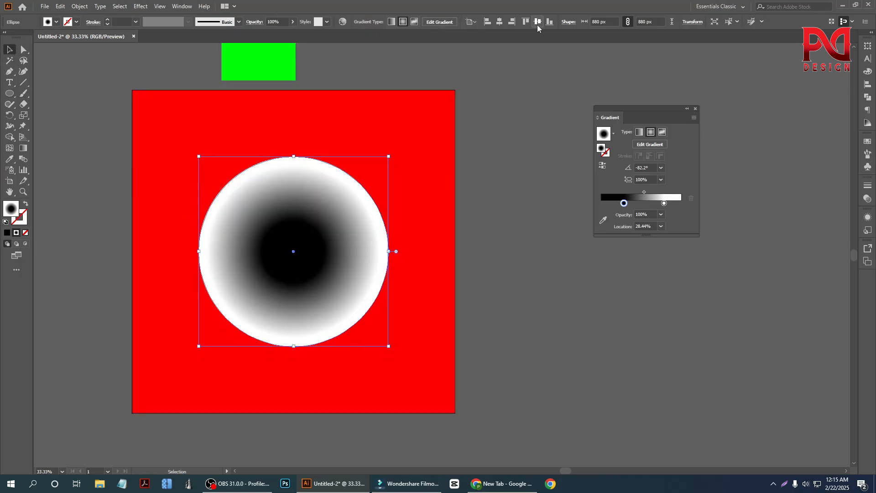
{"action": "left_click", "coordinate": [25, 141]}
{"action": "left_click", "coordinate": [26, 147]}
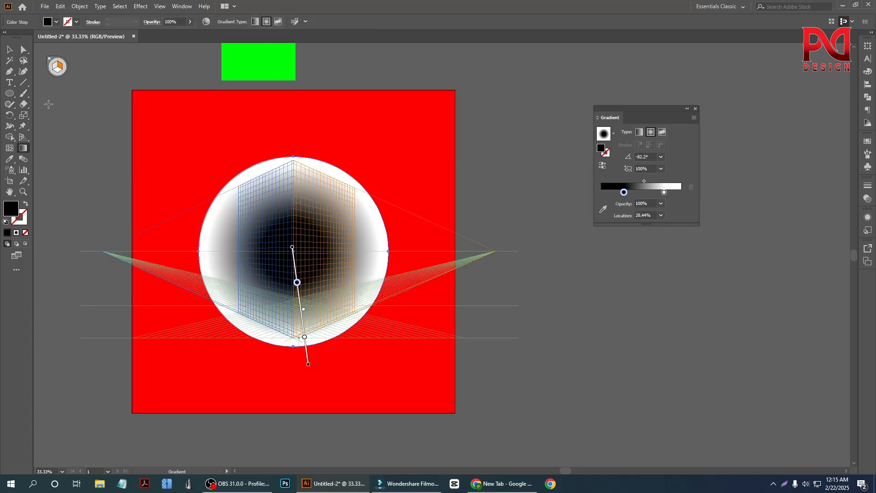
{"action": "left_click", "coordinate": [20, 136]}
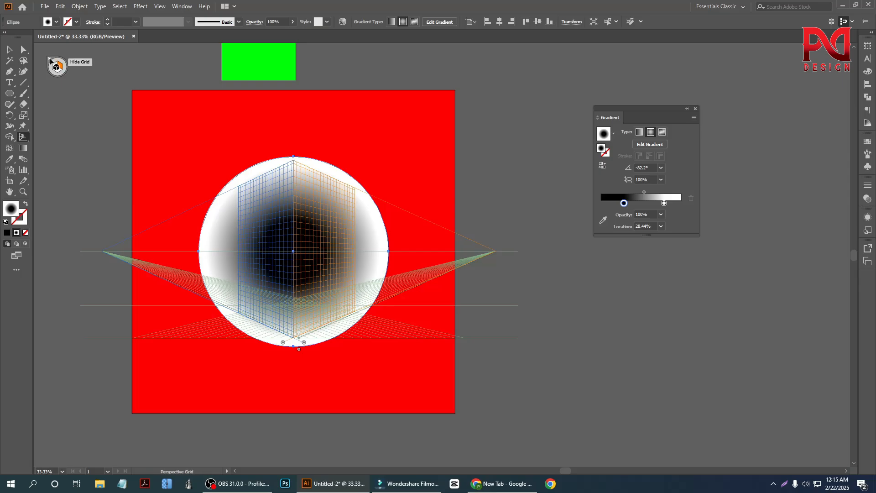
{"action": "key", "text": "shift+v"}
{"action": "key", "text": "ctrl+shift+i"}
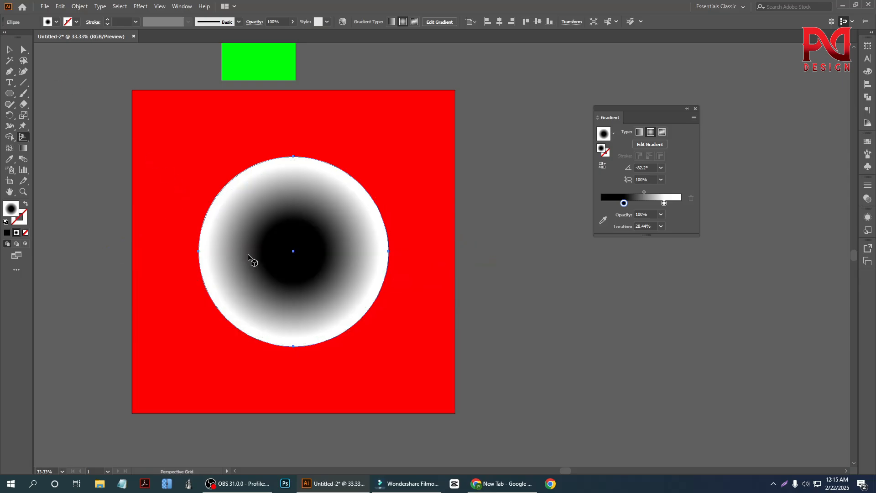
Step: Redraw the circle's radial gradient in several directions, ending from just above its center to beyond its lower-right edge at about -61.6°
{"action": "left_click", "coordinate": [23, 148]}
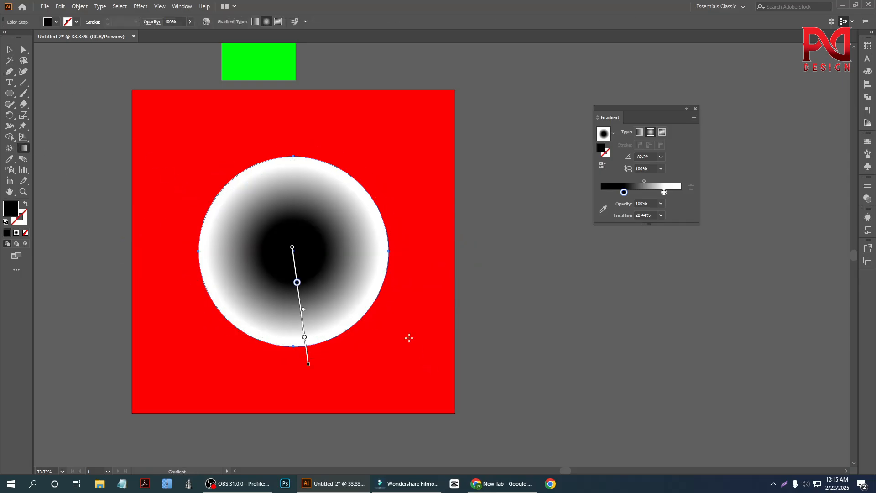
{"action": "left_click_drag", "start_coordinate": [297, 244], "coordinate": [354, 363]}
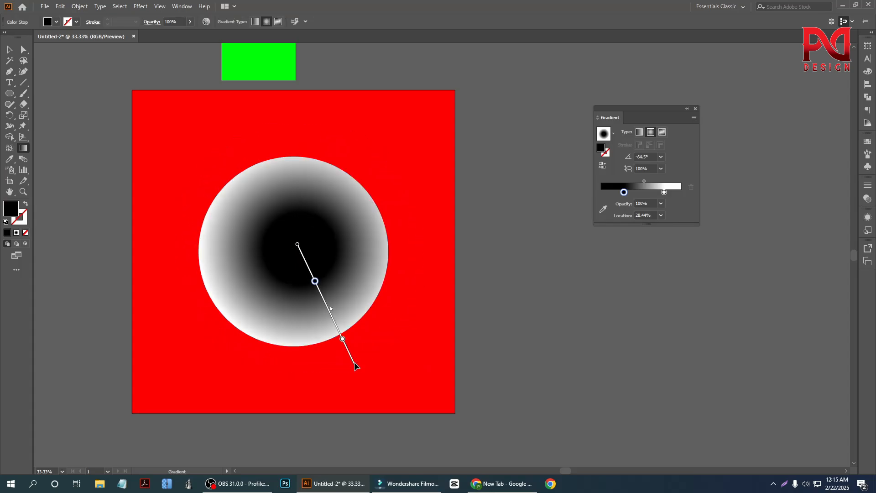
{"action": "scroll", "coordinate": [336, 326], "scroll_direction": "down", "scroll_amount": 1}
{"action": "left_click_drag", "start_coordinate": [290, 255], "coordinate": [328, 371]}
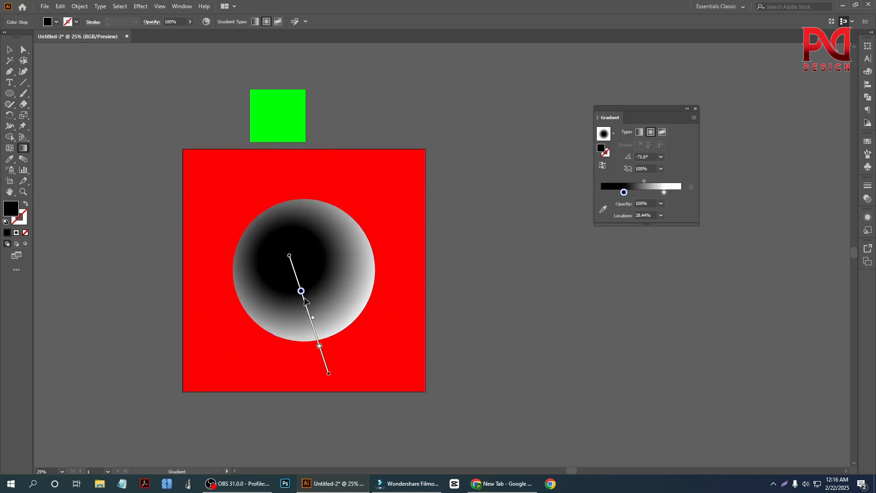
{"action": "left_click_drag", "start_coordinate": [309, 265], "coordinate": [349, 366]}
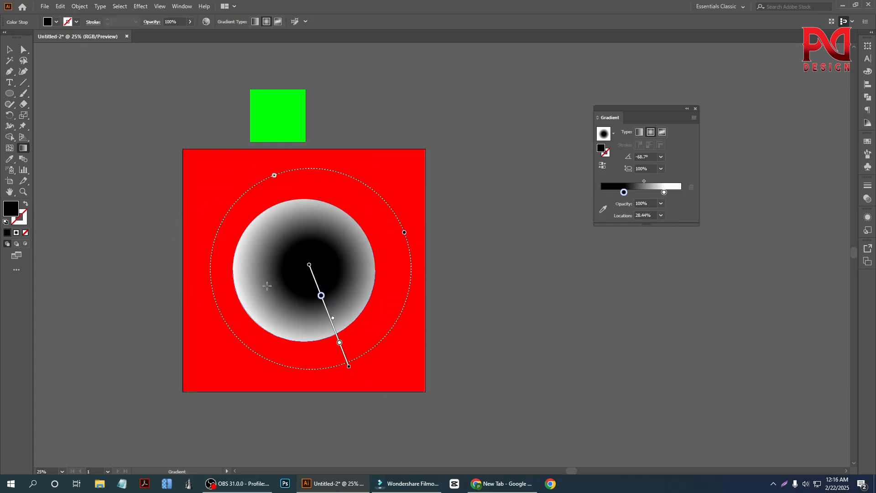
{"action": "left_click_drag", "start_coordinate": [266, 278], "coordinate": [309, 376]}
{"action": "left_click_drag", "start_coordinate": [309, 253], "coordinate": [361, 349]}
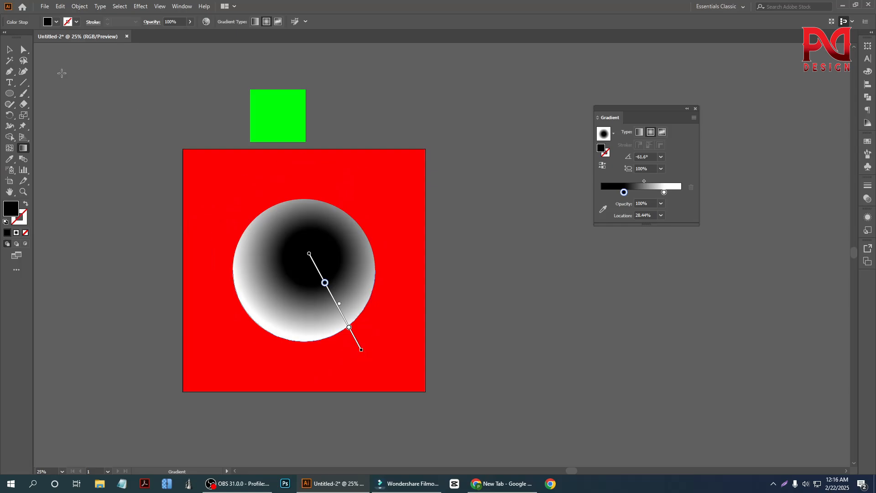
Step: Delete the red background rectangle and select the gradient circle
{"action": "left_click", "coordinate": [9, 49]}
{"action": "left_click", "coordinate": [229, 177]}
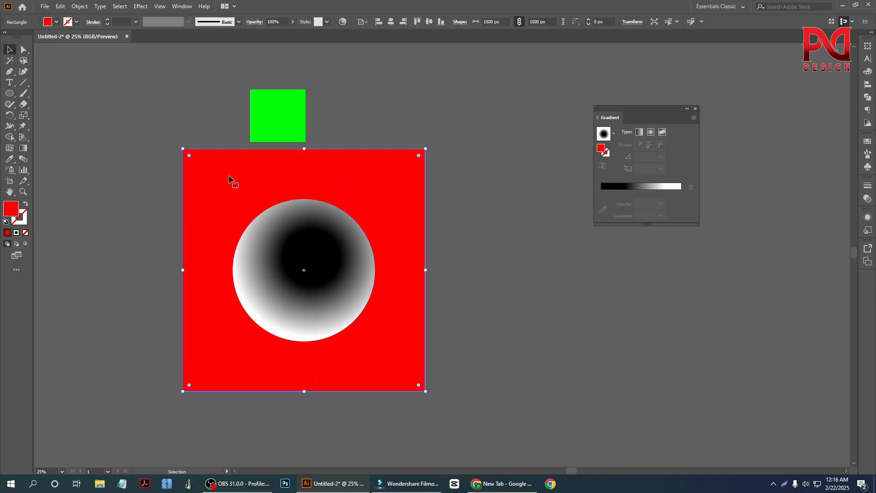
{"action": "key", "text": "d"}
{"action": "left_click", "coordinate": [322, 280]}
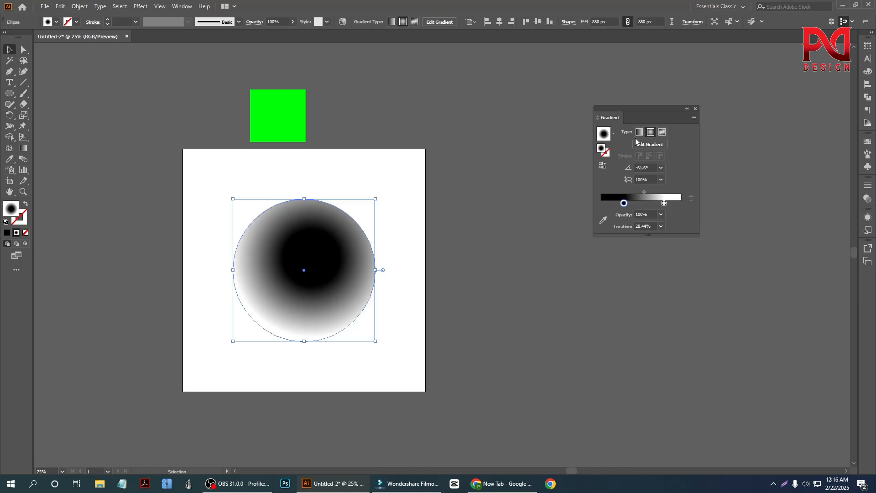
{"action": "scroll", "coordinate": [395, 268], "scroll_direction": "down", "scroll_amount": 1}
{"action": "scroll", "coordinate": [330, 260], "scroll_direction": "up", "scroll_amount": 1}
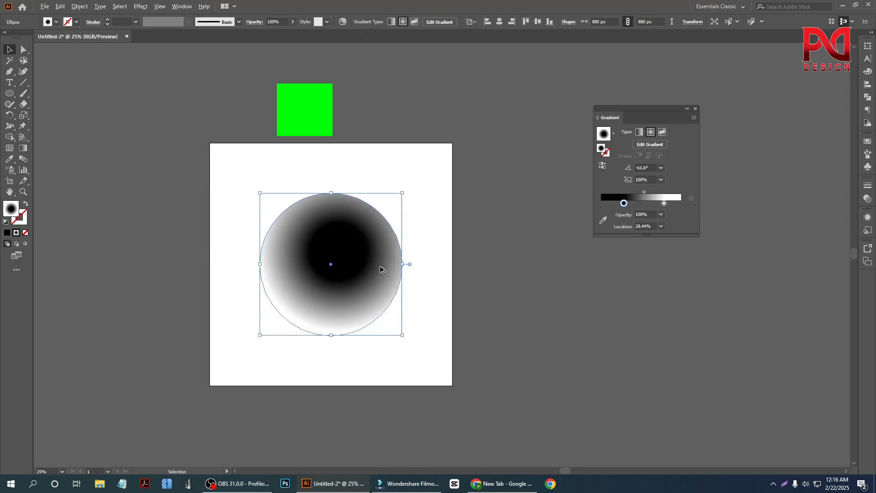
{"action": "scroll", "coordinate": [337, 286], "scroll_direction": "up", "scroll_amount": 1}
{"action": "scroll", "coordinate": [333, 287], "scroll_direction": "down", "scroll_amount": 1}
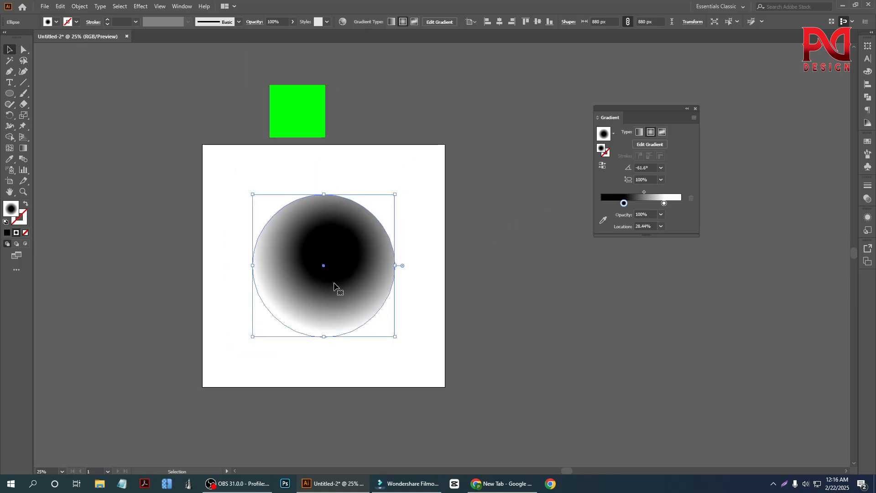
{"action": "scroll", "coordinate": [335, 285], "scroll_direction": "up", "scroll_amount": 1}
{"action": "scroll", "coordinate": [303, 288], "scroll_direction": "down", "scroll_amount": 1}
{"action": "scroll", "coordinate": [315, 290], "scroll_direction": "up", "scroll_amount": 1}
{"action": "scroll", "coordinate": [328, 288], "scroll_direction": "down", "scroll_amount": 1}
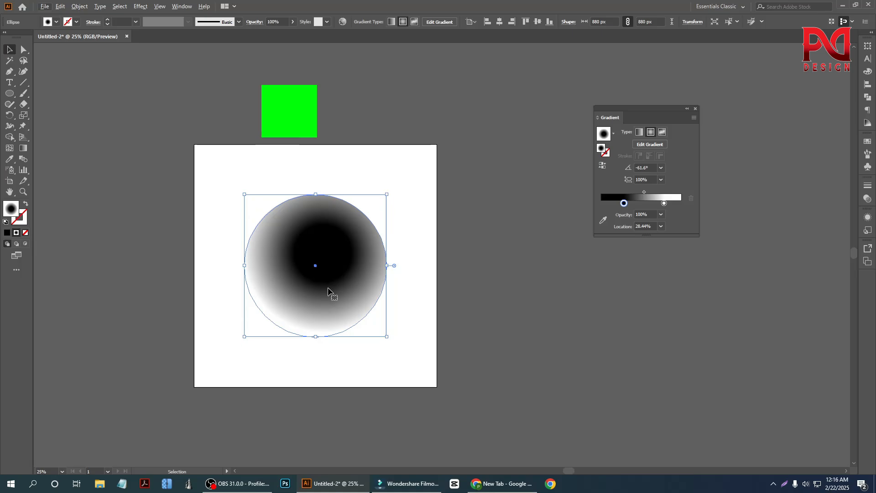
{"action": "scroll", "coordinate": [329, 290], "scroll_direction": "up", "scroll_amount": 1}
{"action": "scroll", "coordinate": [347, 276], "scroll_direction": "down", "scroll_amount": 1}
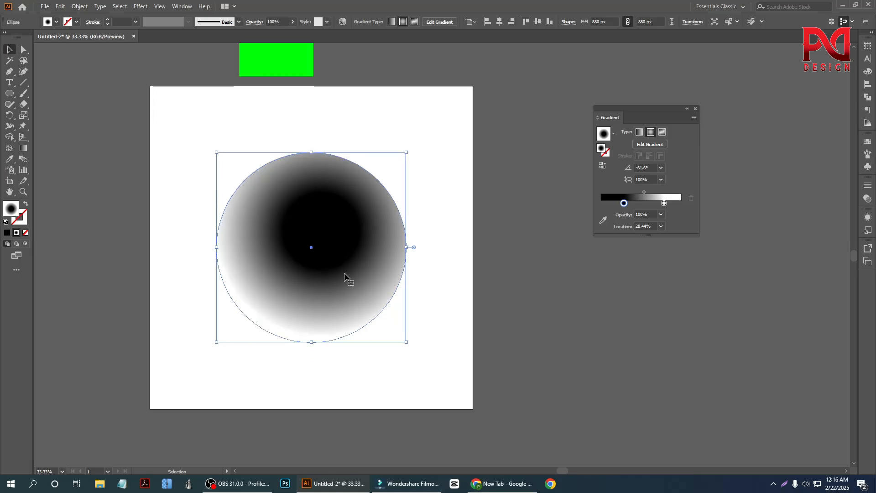
Step: Recolor the circle's radial gradient with red for the inner black stop and black for the outer white stop
{"action": "double_click", "coordinate": [623, 203]}
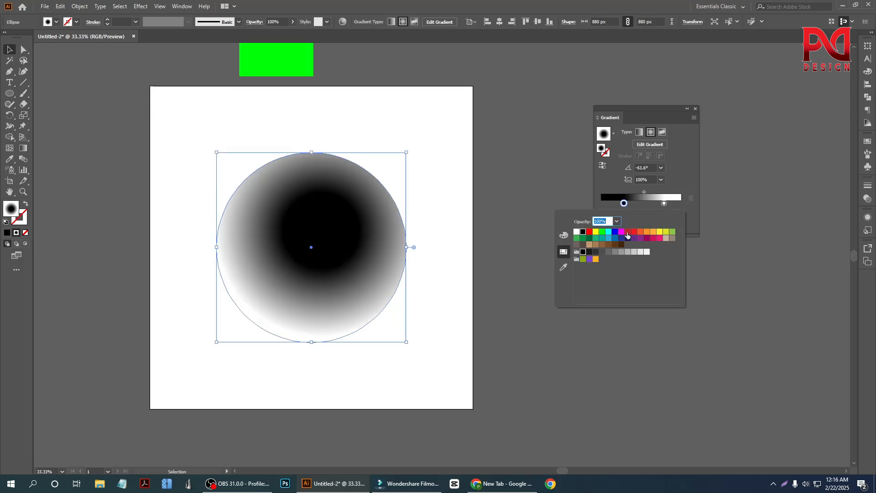
{"action": "left_click", "coordinate": [590, 232]}
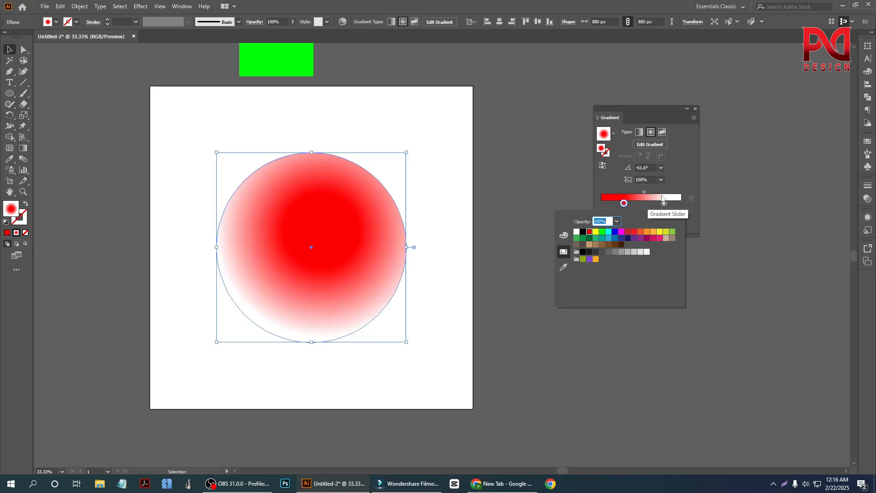
{"action": "left_click", "coordinate": [664, 203]}
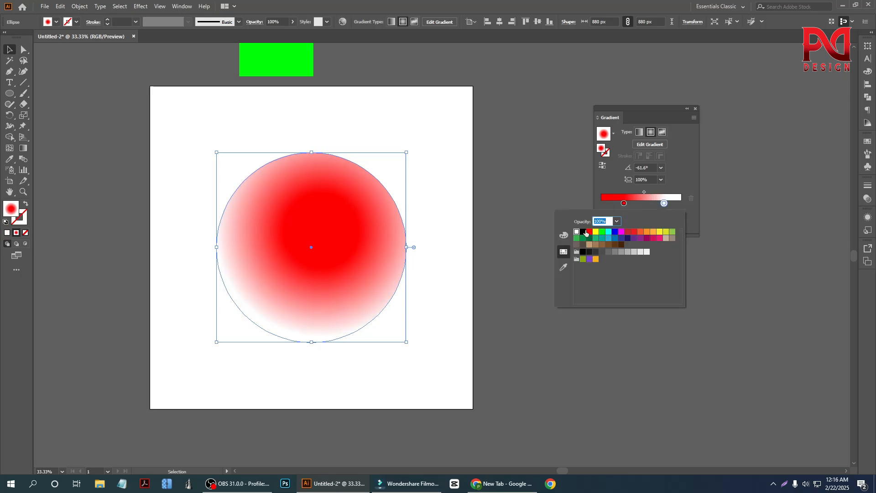
{"action": "left_click", "coordinate": [583, 231]}
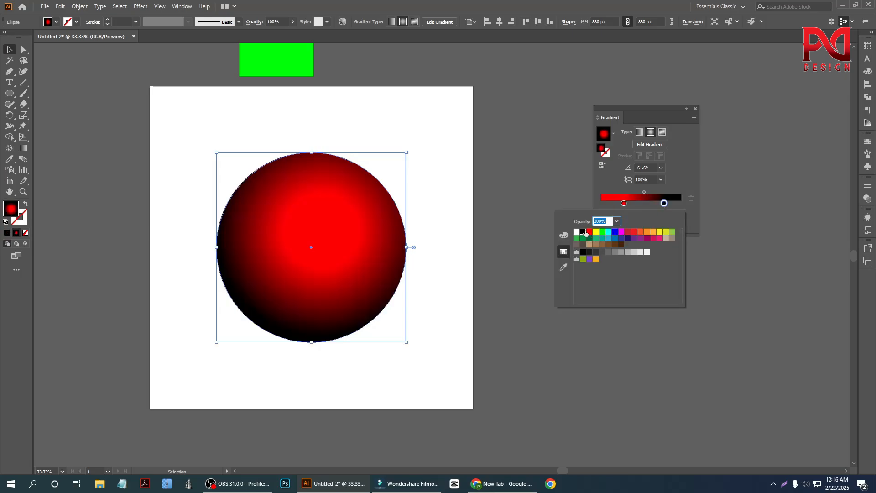
Step: Redraw the red-black gradient with several placements, ending from near the circle's center to beyond its lower-right edge at about -55.7°, and deselect it
{"action": "left_click", "coordinate": [23, 147]}
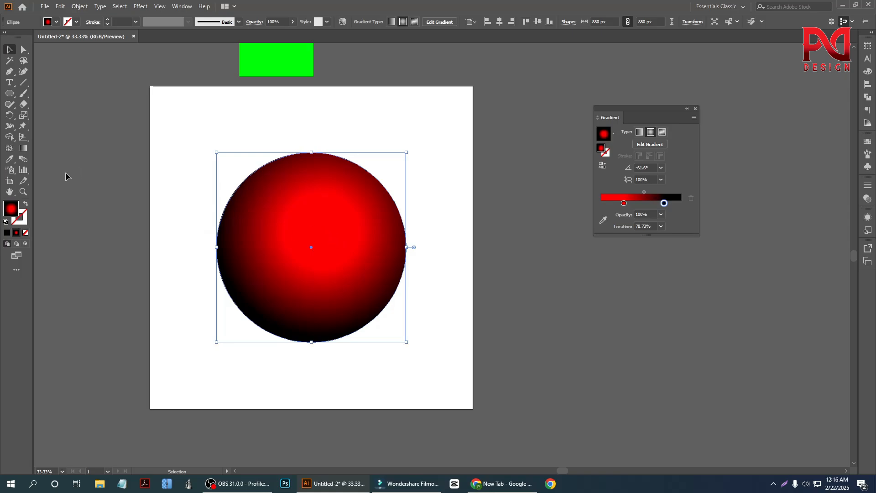
{"action": "left_click", "coordinate": [23, 147]}
{"action": "left_click_drag", "start_coordinate": [311, 181], "coordinate": [334, 307]}
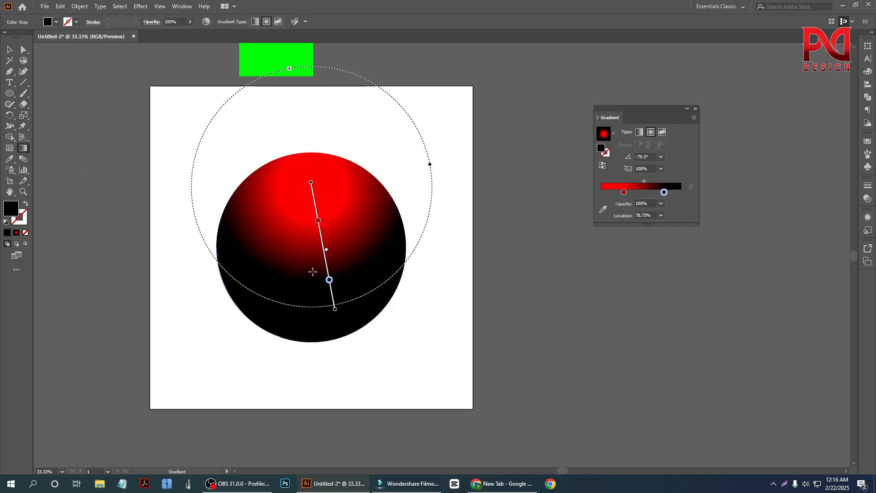
{"action": "left_click_drag", "start_coordinate": [305, 247], "coordinate": [320, 338]}
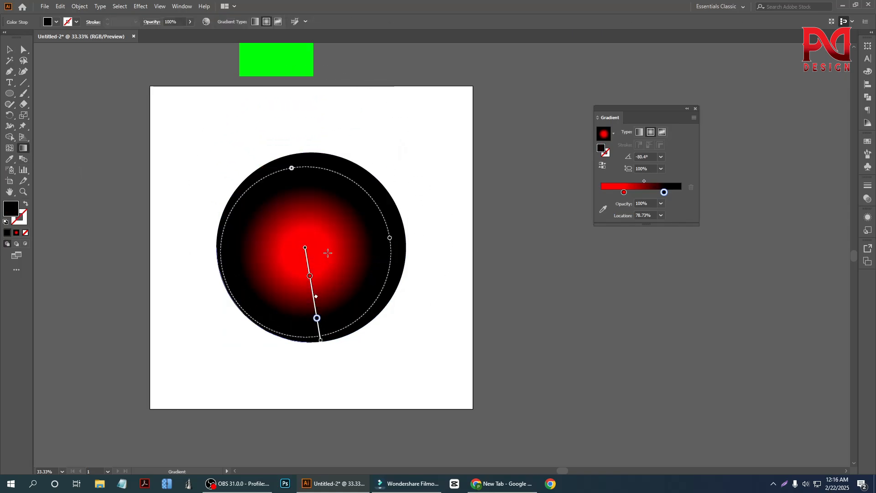
{"action": "left_click_drag", "start_coordinate": [322, 241], "coordinate": [383, 367]}
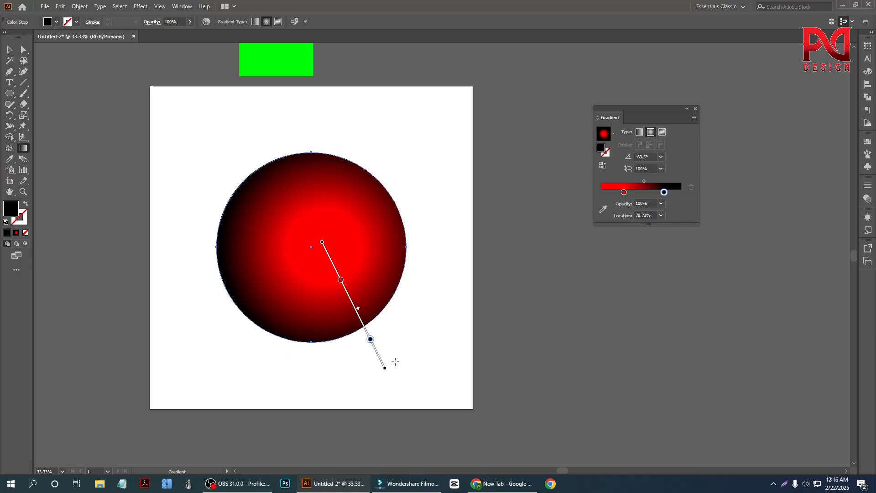
{"action": "left_click_drag", "start_coordinate": [310, 245], "coordinate": [383, 346]}
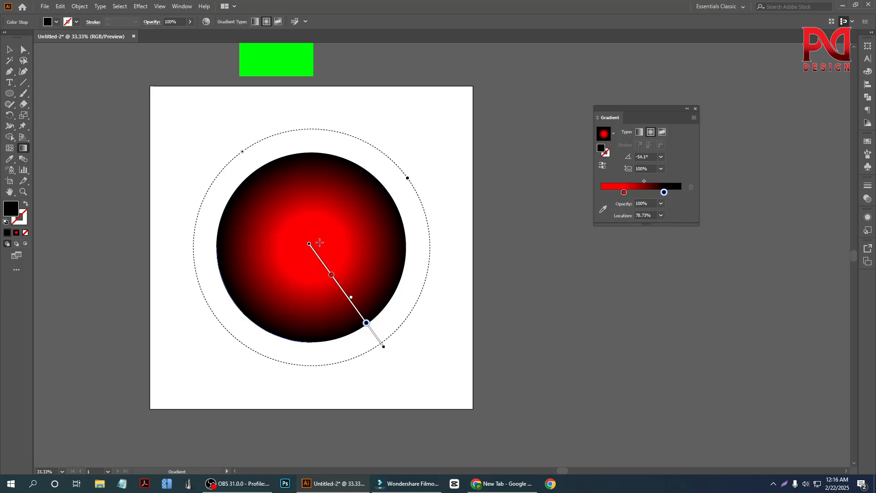
{"action": "left_click_drag", "start_coordinate": [320, 242], "coordinate": [380, 355]}
{"action": "left_click_drag", "start_coordinate": [299, 251], "coordinate": [358, 365]}
{"action": "left_click_drag", "start_coordinate": [314, 241], "coordinate": [409, 380]}
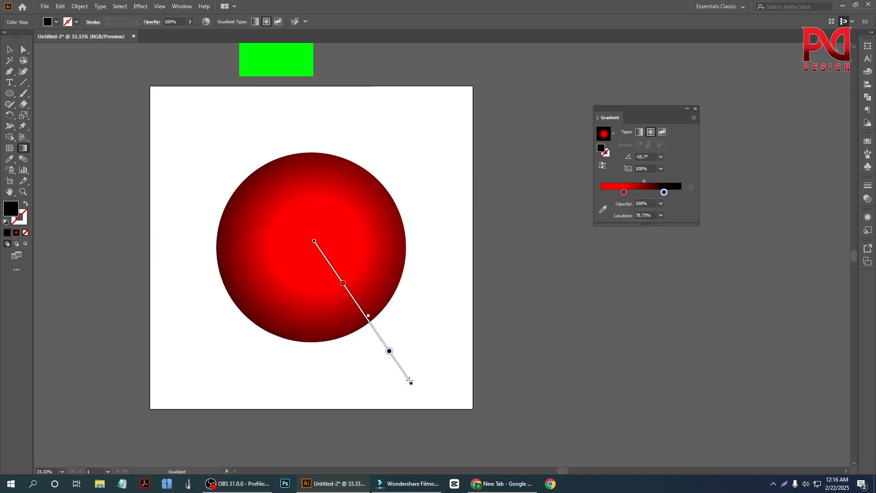
{"action": "left_click", "coordinate": [9, 49]}
{"action": "left_click", "coordinate": [204, 324]}
Step: Select the circle and reverse its radial gradient to put black in the center and red at the edge
{"action": "scroll", "coordinate": [257, 324], "scroll_direction": "down", "scroll_amount": 1}
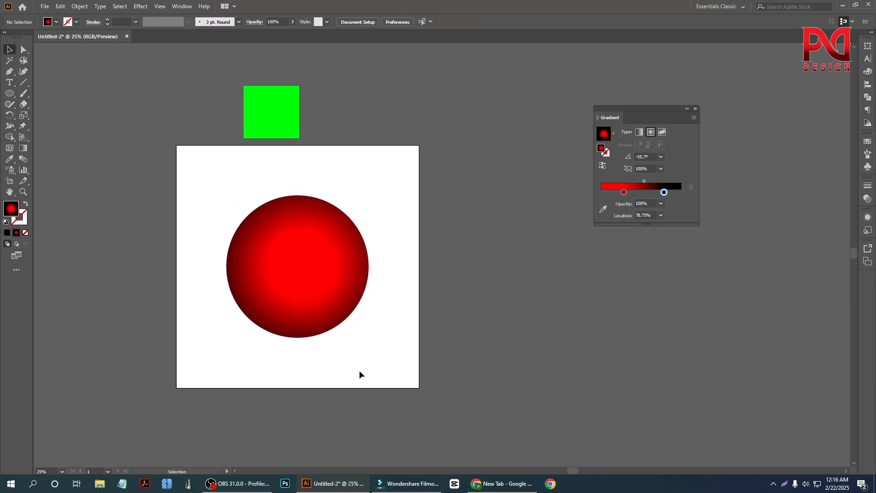
{"action": "scroll", "coordinate": [314, 350], "scroll_direction": "up", "scroll_amount": 2}
{"action": "scroll", "coordinate": [291, 348], "scroll_direction": "down", "scroll_amount": 2}
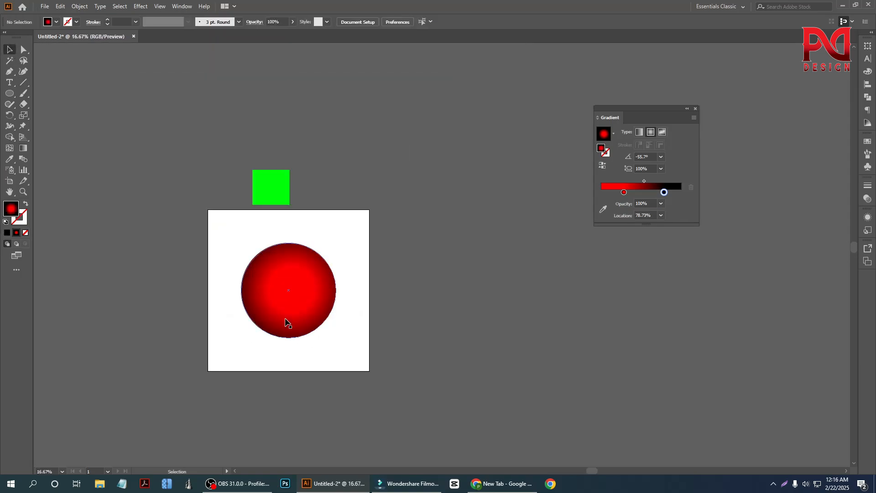
{"action": "scroll", "coordinate": [274, 313], "scroll_direction": "up", "scroll_amount": 1}
{"action": "scroll", "coordinate": [270, 307], "scroll_direction": "down", "scroll_amount": 1}
{"action": "mouse_move", "coordinate": [269, 303]}
{"action": "left_mouse_down"}
{"action": "mouse_move", "coordinate": [381, 319]}
{"action": "mouse_move", "coordinate": [268, 290]}
{"action": "left_mouse_up"}
{"action": "scroll", "coordinate": [268, 289], "scroll_direction": "up", "scroll_amount": 1}
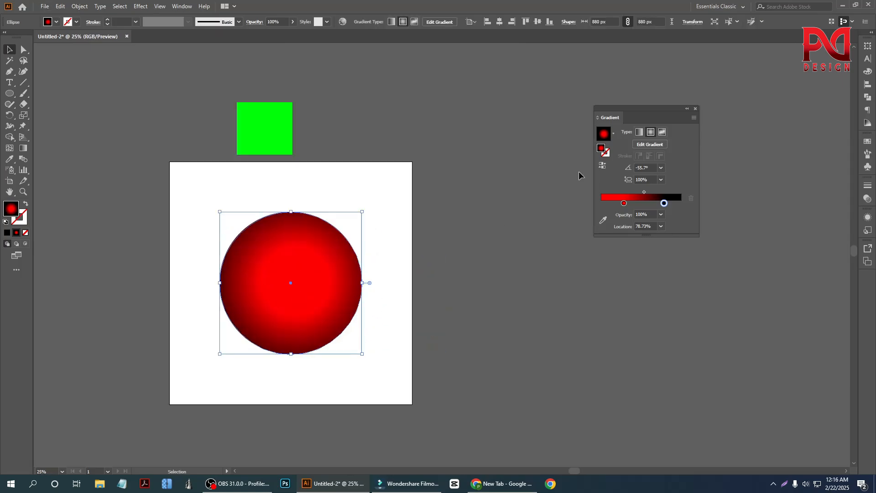
{"action": "left_click", "coordinate": [603, 167]}
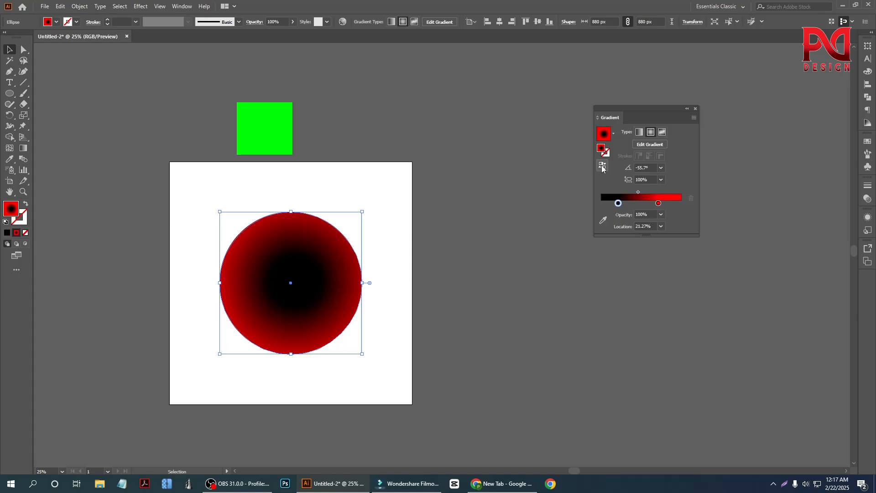
Step: Reverse the circle's radial gradient back and forth, ending with red in the center and black at the edge
{"action": "left_click", "coordinate": [602, 167]}
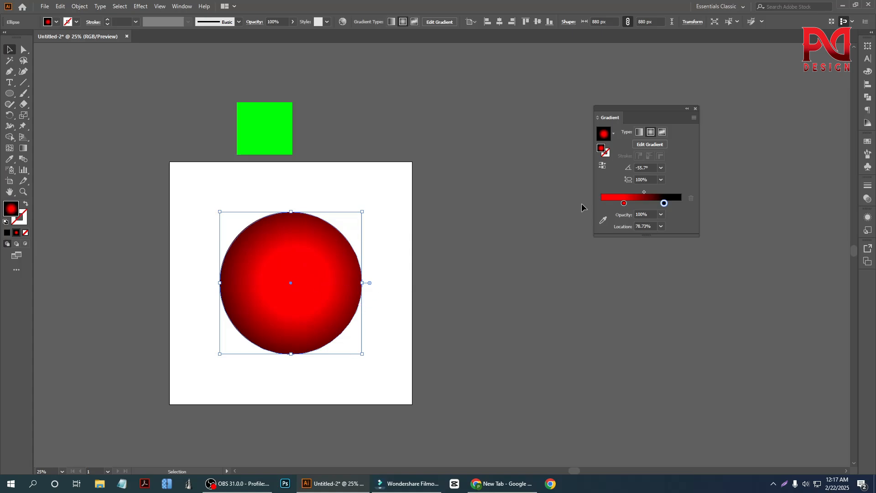
{"action": "left_click", "coordinate": [603, 166]}
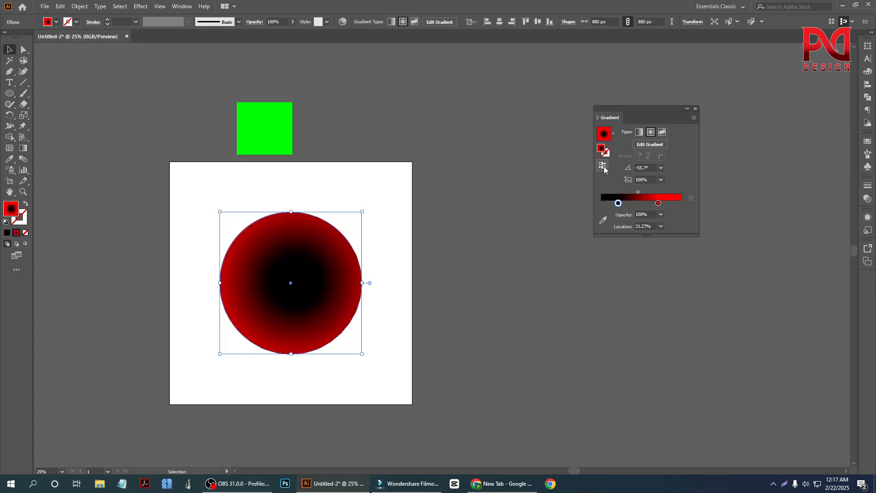
{"action": "left_click", "coordinate": [604, 169]}
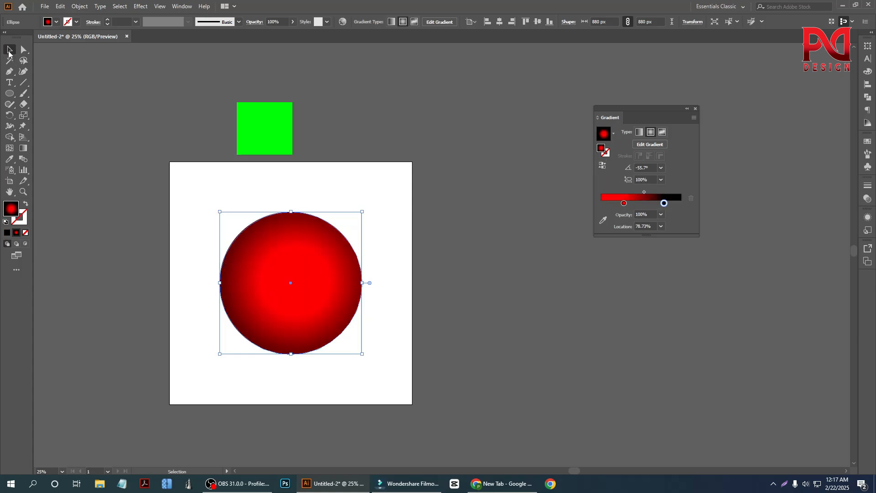
Step: Deselect the circle and move it off the artboard to the empty canvas on its right side
{"action": "left_click", "coordinate": [101, 197]}
{"action": "scroll", "coordinate": [246, 324], "scroll_direction": "down", "scroll_amount": 1}
{"action": "scroll", "coordinate": [283, 323], "scroll_direction": "up", "scroll_amount": 1}
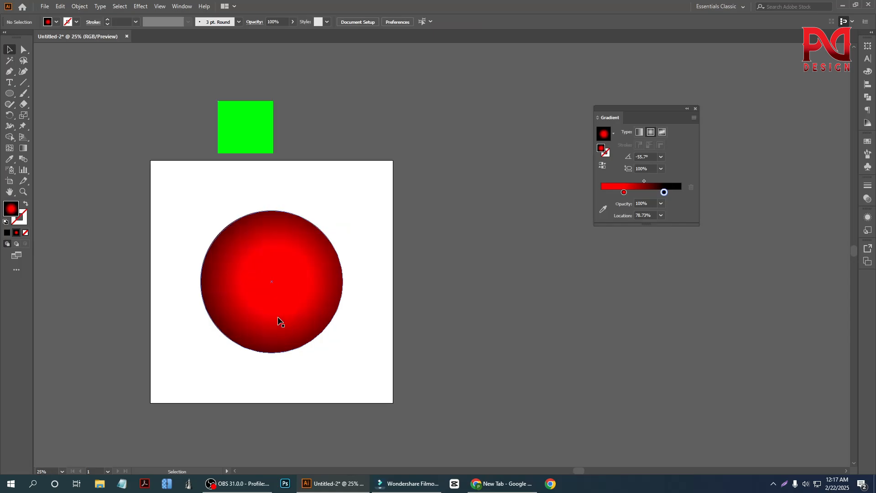
{"action": "left_click_drag", "start_coordinate": [272, 307], "coordinate": [482, 330]}
{"action": "left_click", "coordinate": [364, 294]}
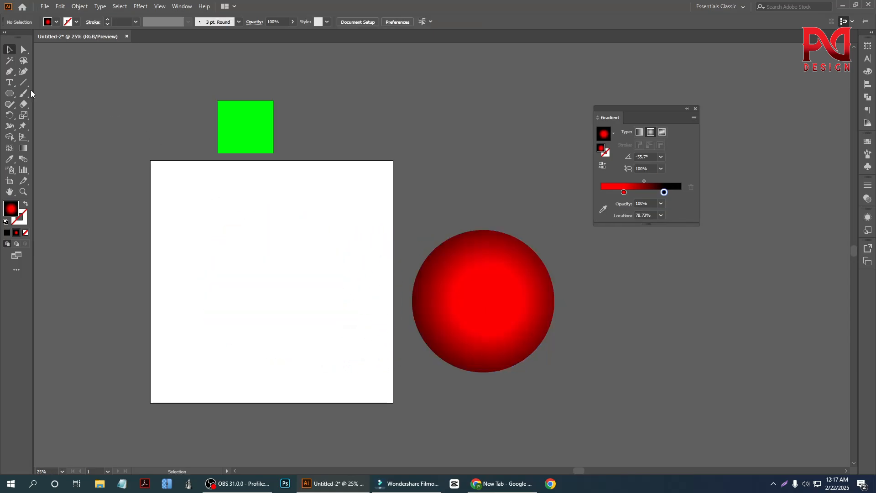
Step: Draw a rectangle about 711 by 782 px on the artboard and fill it with solid black
{"action": "left_click_drag", "start_coordinate": [11, 93], "coordinate": [41, 96]}
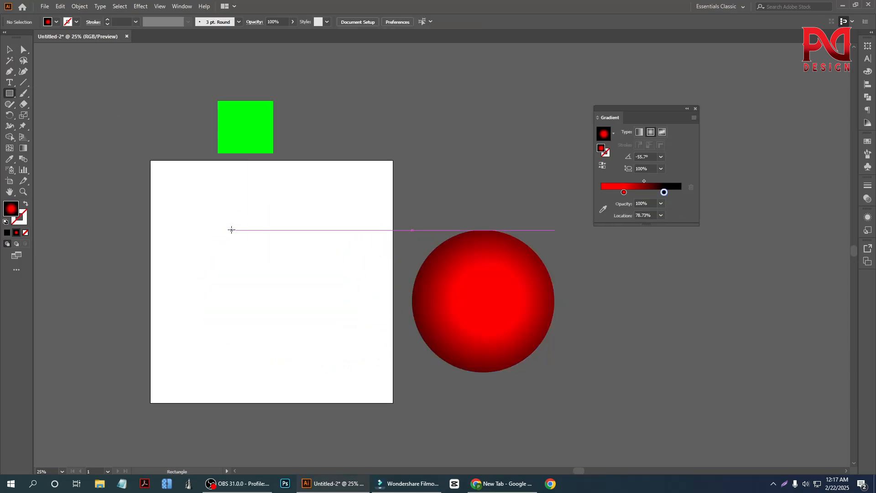
{"action": "left_click_drag", "start_coordinate": [232, 230], "coordinate": [348, 357]}
{"action": "scroll", "coordinate": [297, 333], "scroll_direction": "up", "scroll_amount": 1}
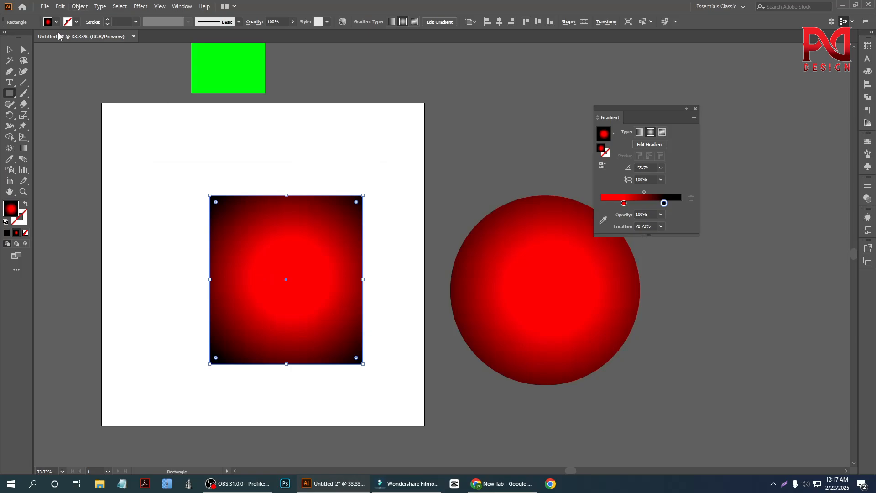
{"action": "left_click", "coordinate": [56, 22]}
{"action": "left_click", "coordinate": [26, 38]}
{"action": "left_click", "coordinate": [9, 50]}
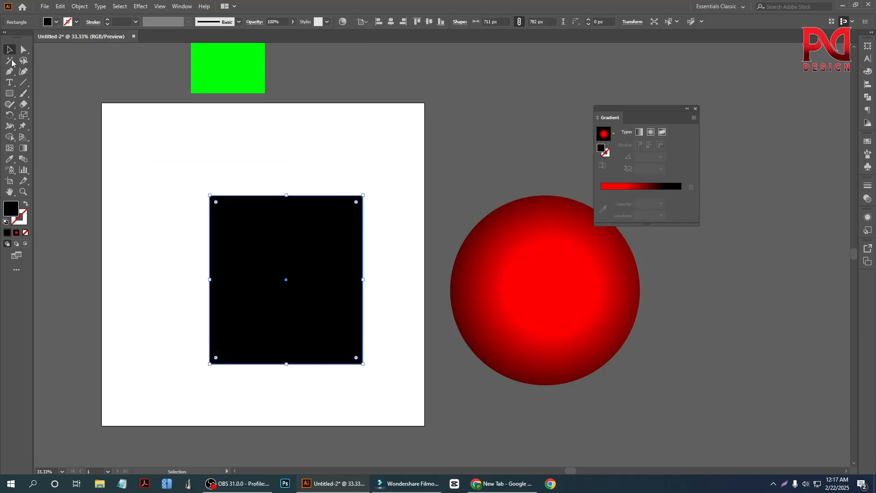
Step: Center the black rectangle horizontally and vertically on the artboard
{"action": "left_click", "coordinate": [152, 190]}
{"action": "scroll", "coordinate": [354, 284], "scroll_direction": "down", "scroll_amount": 1}
{"action": "scroll", "coordinate": [299, 300], "scroll_direction": "up", "scroll_amount": 1}
{"action": "left_click", "coordinate": [313, 289]}
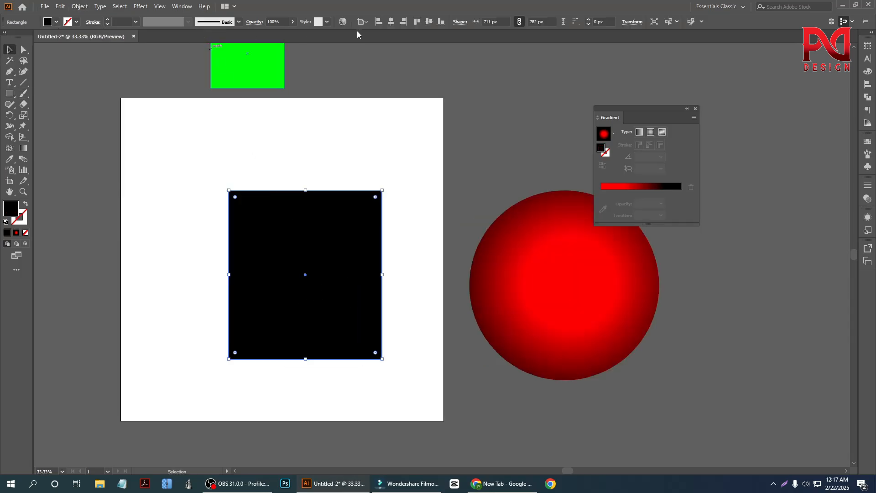
{"action": "left_click", "coordinate": [391, 22]}
{"action": "left_click", "coordinate": [429, 22]}
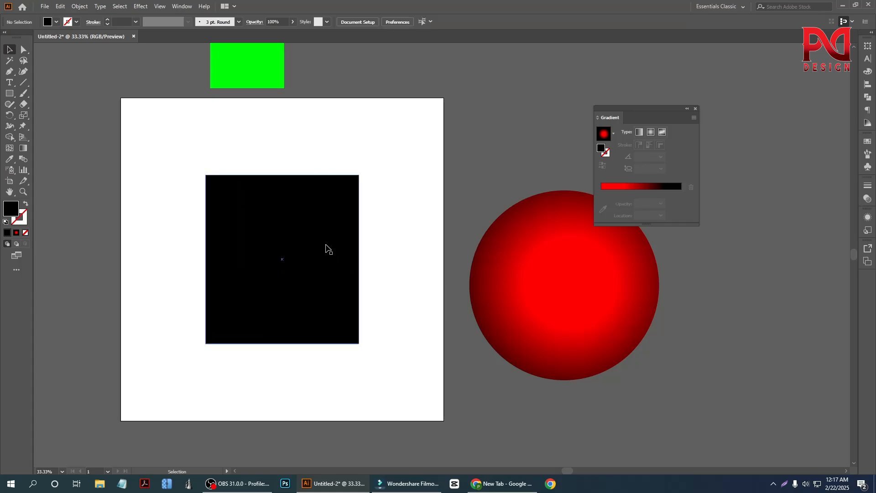
Step: Apply a freeform gradient to the rectangle and open the Swatches panel
{"action": "left_click", "coordinate": [662, 132]}
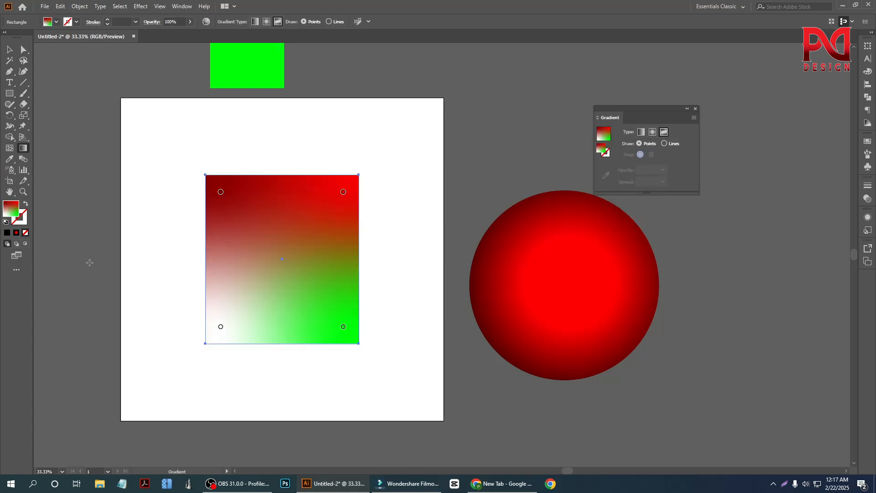
{"action": "left_click", "coordinate": [867, 142]}
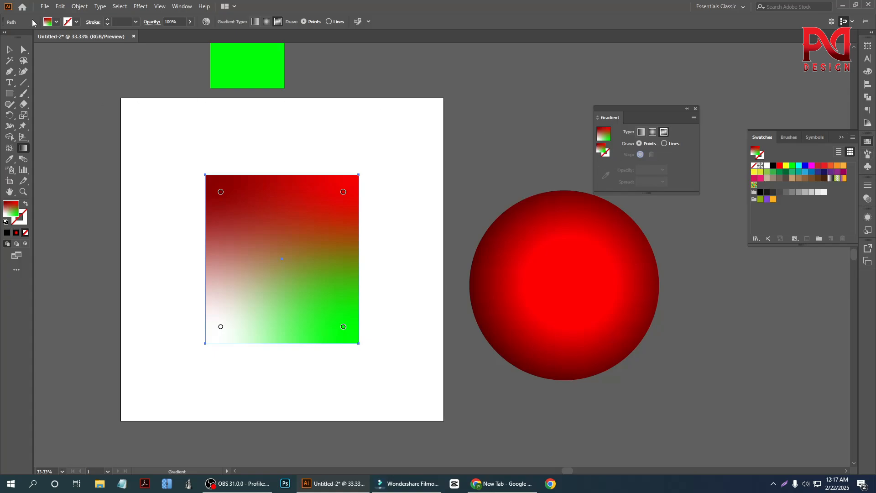
Step: Clear the rectangle's fill, refill it with solid black and deselect it
{"action": "left_click", "coordinate": [56, 22]}
{"action": "left_click", "coordinate": [6, 40]}
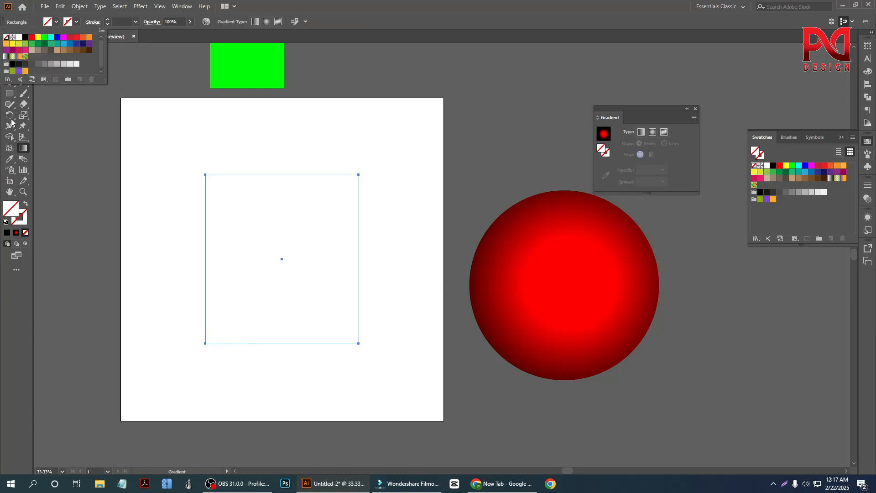
{"action": "left_click", "coordinate": [9, 48]}
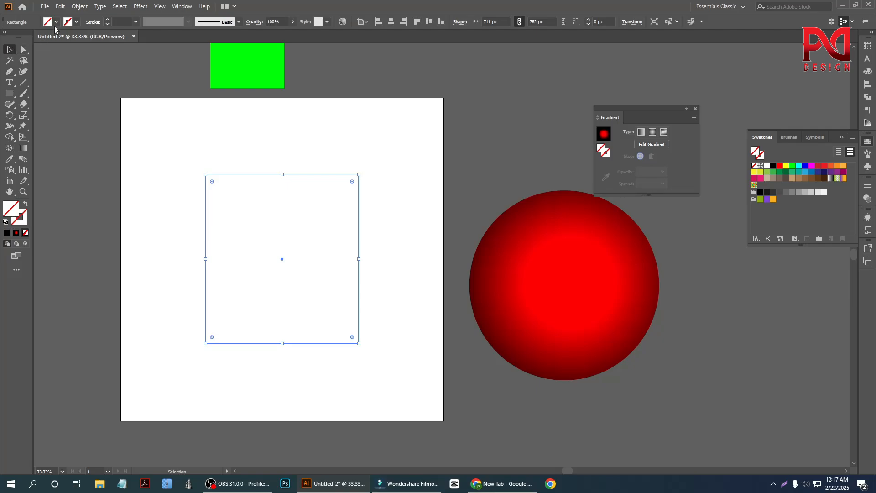
{"action": "left_click", "coordinate": [57, 22]}
{"action": "left_click", "coordinate": [27, 38]}
{"action": "left_click", "coordinate": [21, 130]}
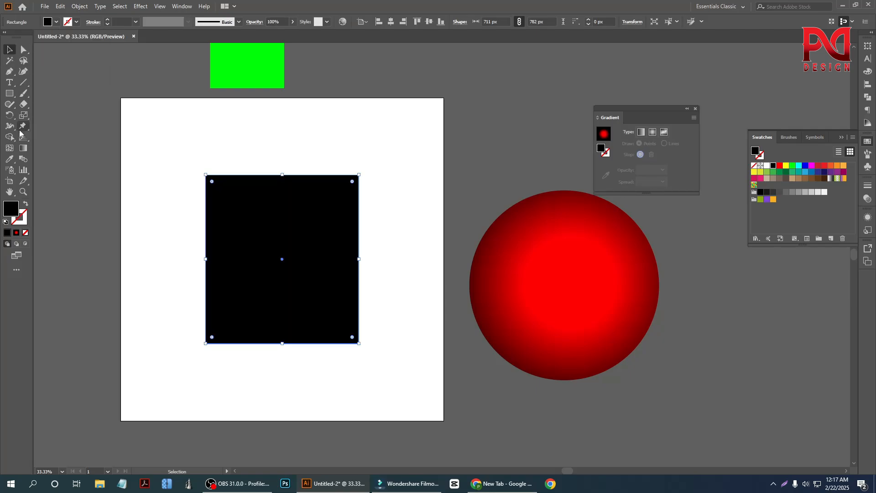
{"action": "left_click", "coordinate": [78, 108]}
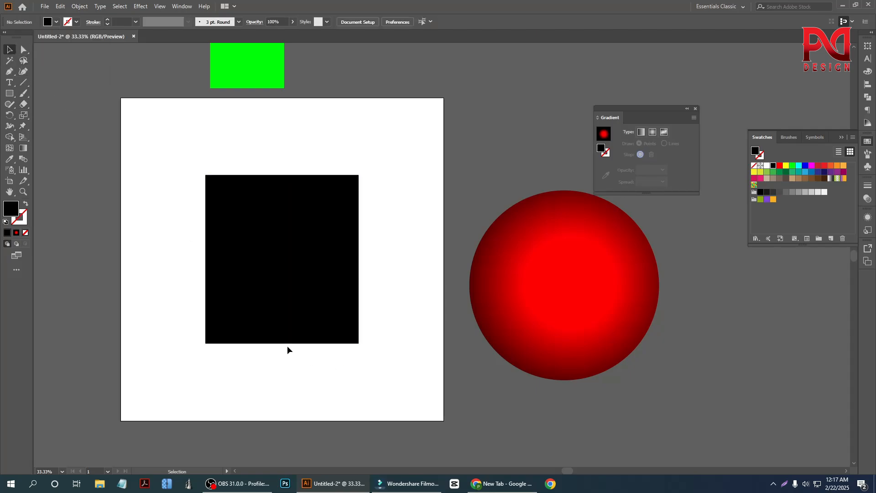
Step: Select the black rectangle and apply a freeform gradient to it
{"action": "scroll", "coordinate": [286, 346], "scroll_direction": "down", "scroll_amount": 1}
{"action": "key", "text": "super"}
{"action": "key", "text": "super"}
{"action": "left_click", "coordinate": [337, 333]}
{"action": "scroll", "coordinate": [338, 334], "scroll_direction": "up", "scroll_amount": 1}
{"action": "scroll", "coordinate": [338, 335], "scroll_direction": "down", "scroll_amount": 1}
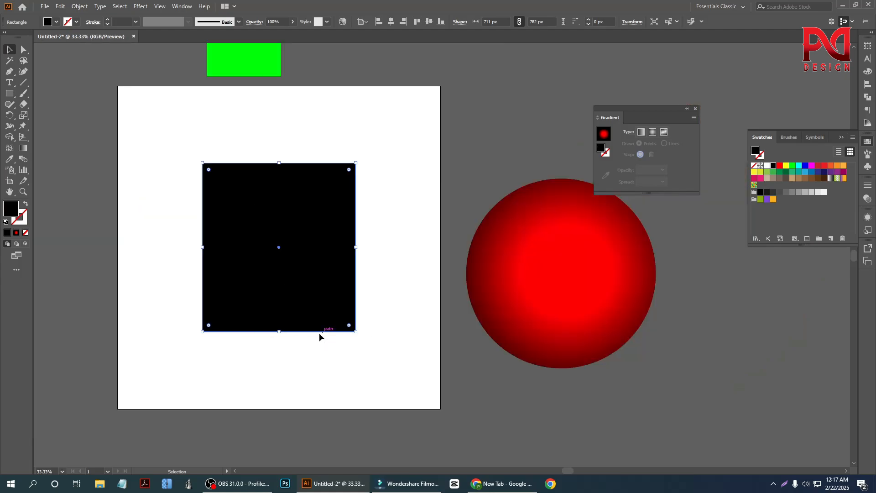
{"action": "scroll", "coordinate": [319, 336], "scroll_direction": "up", "scroll_amount": 1}
{"action": "left_click", "coordinate": [664, 132]}
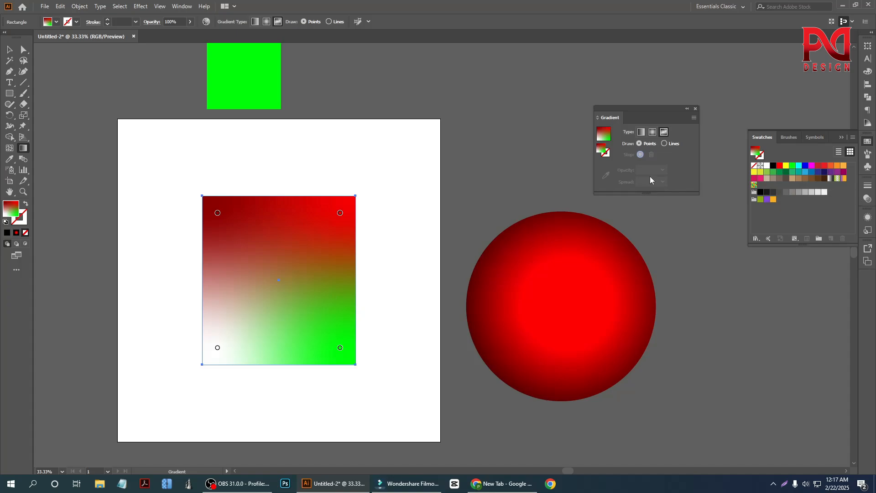
Step: Switch the rectangle's gradient to linear and back to freeform, trying the Lines draw mode before returning to Points
{"action": "left_click", "coordinate": [640, 133]}
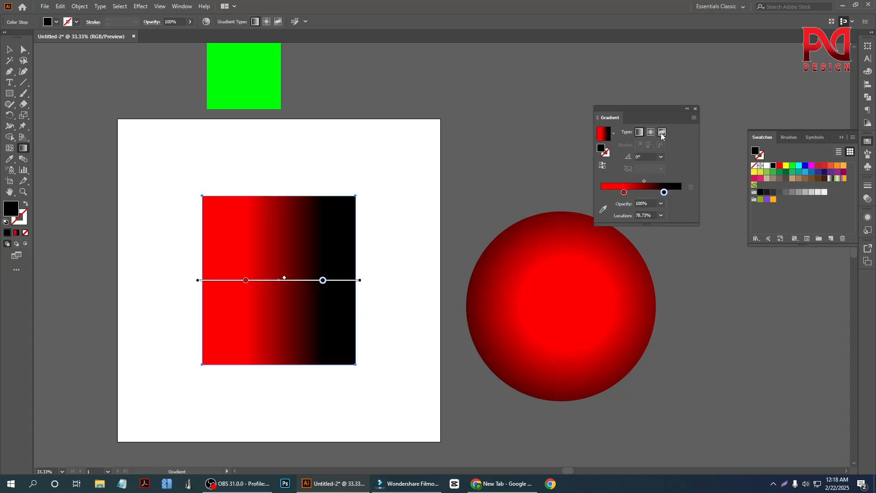
{"action": "left_click", "coordinate": [662, 132]}
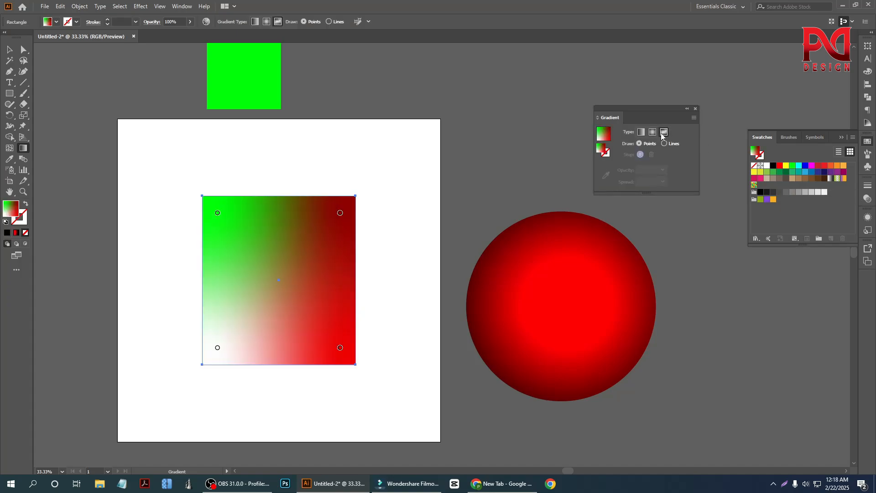
{"action": "left_click", "coordinate": [664, 144]}
{"action": "left_click", "coordinate": [640, 143]}
Step: Recolor the freeform gradient's upper-left stop magenta and its upper-right stop dark green
{"action": "double_click", "coordinate": [218, 213]}
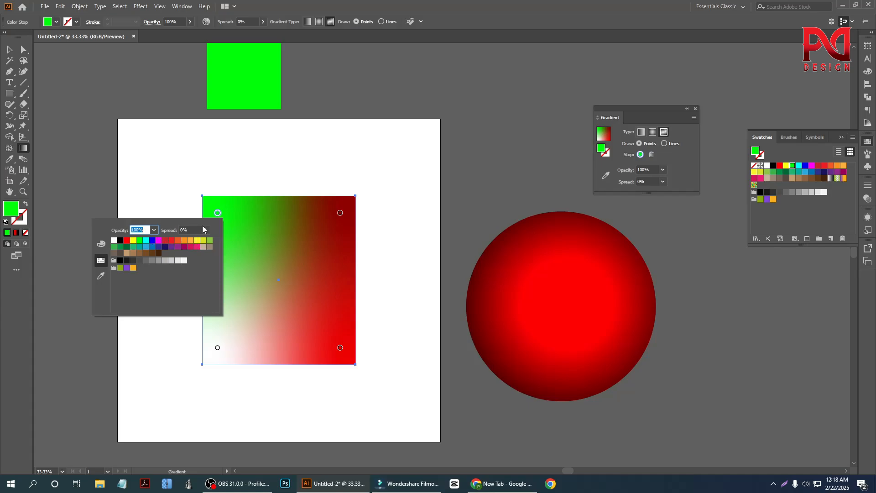
{"action": "left_click", "coordinate": [158, 240]}
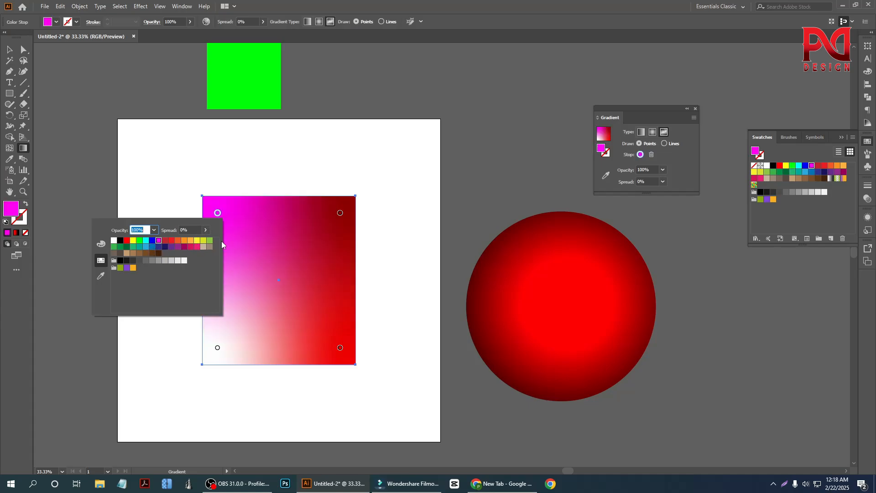
{"action": "left_click", "coordinate": [341, 215]}
{"action": "left_click", "coordinate": [340, 213]}
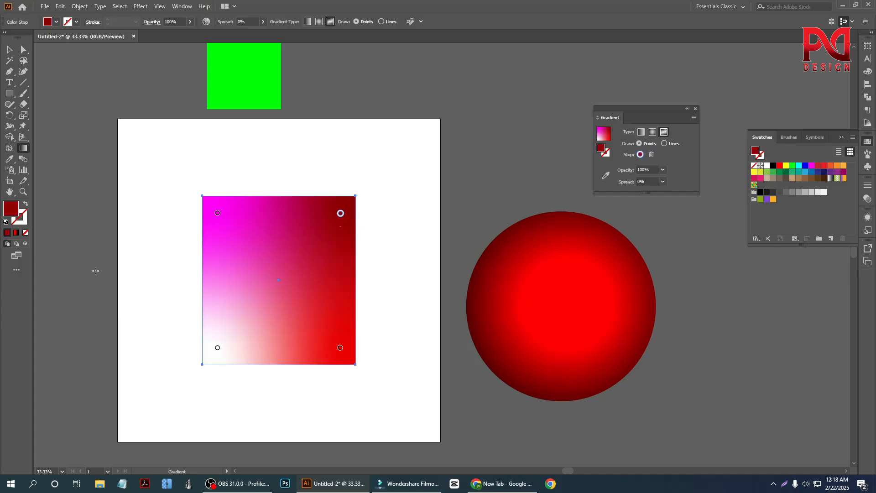
{"action": "left_click", "coordinate": [780, 173]}
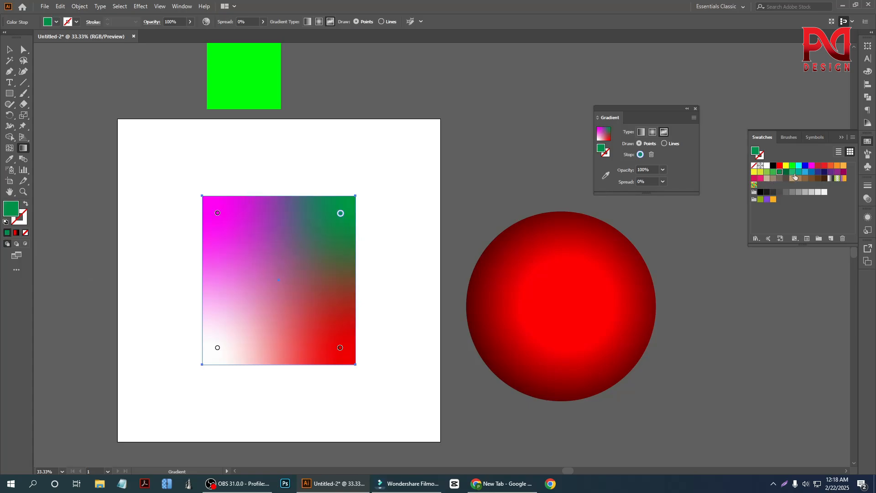
Step: Recolor the freeform gradient's lower-right stop dark blue and its lower-left stop light blue, and finish editing the gradient
{"action": "left_click", "coordinate": [340, 348]}
{"action": "left_click", "coordinate": [817, 173]}
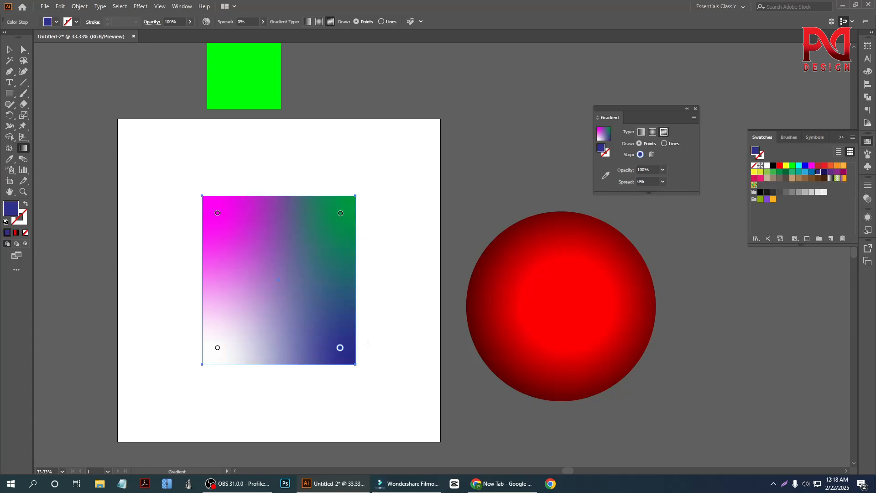
{"action": "left_click", "coordinate": [217, 349]}
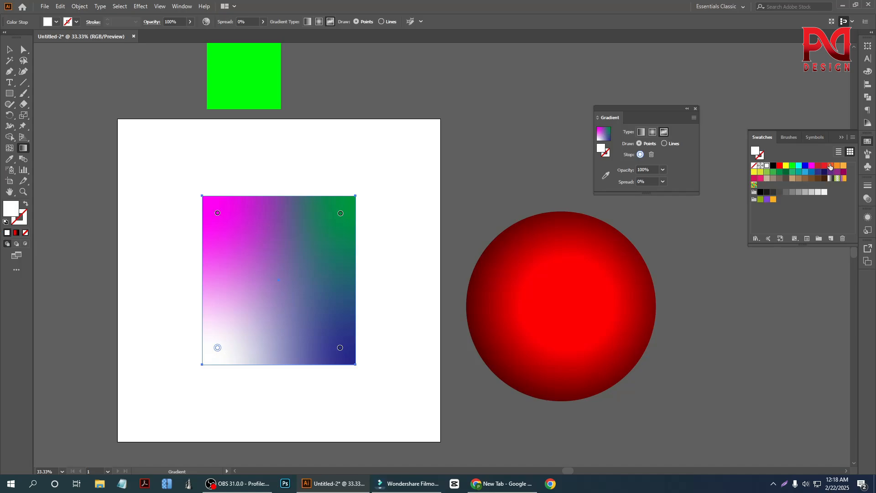
{"action": "left_click", "coordinate": [806, 172]}
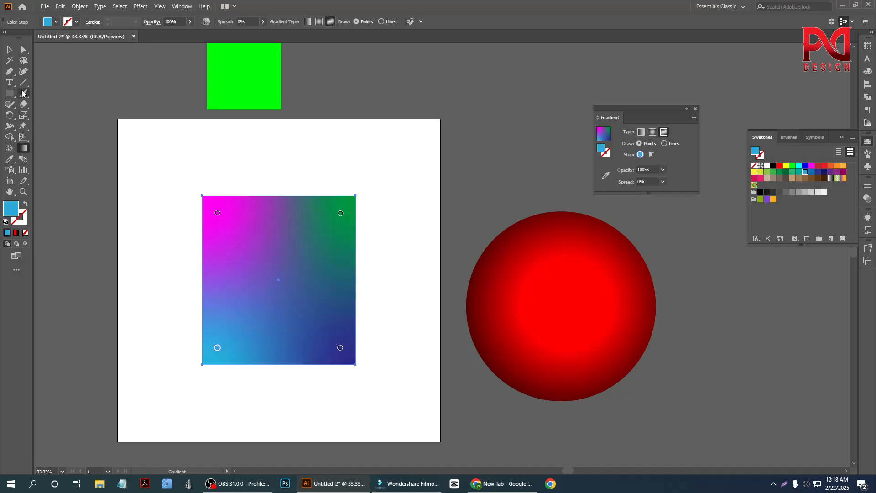
{"action": "left_click", "coordinate": [9, 49]}
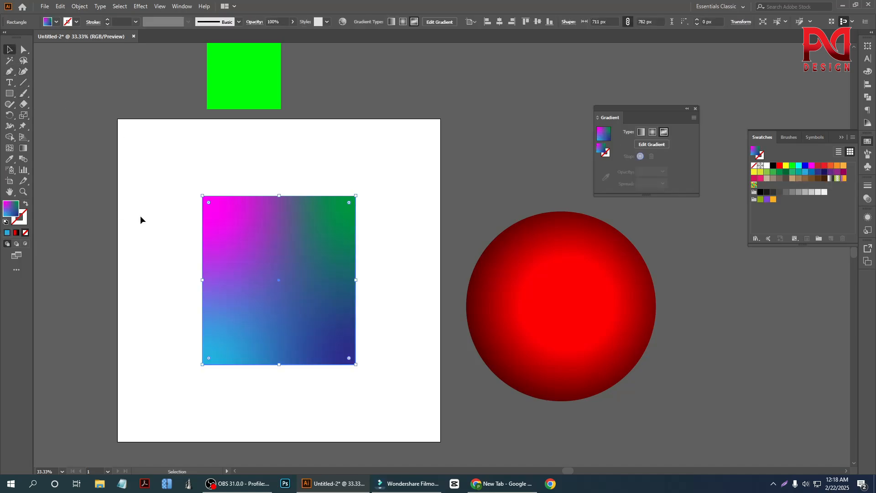
Step: Move the freeform-gradient rectangle off the artboard to the empty canvas above the red-black circle
{"action": "left_click", "coordinate": [298, 397]}
{"action": "scroll", "coordinate": [296, 368], "scroll_direction": "down", "scroll_amount": 2}
{"action": "scroll", "coordinate": [286, 341], "scroll_direction": "up", "scroll_amount": 3}
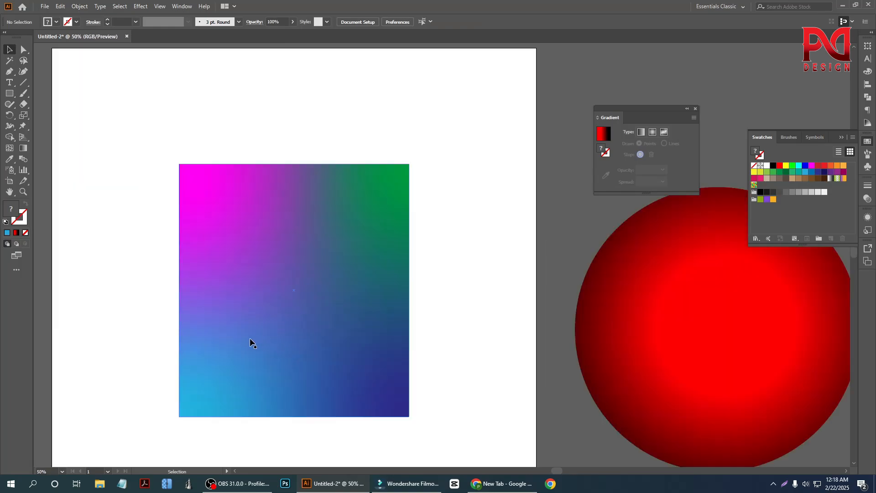
{"action": "scroll", "coordinate": [250, 337], "scroll_direction": "down", "scroll_amount": 2}
{"action": "scroll", "coordinate": [274, 327], "scroll_direction": "up", "scroll_amount": 1}
{"action": "scroll", "coordinate": [212, 338], "scroll_direction": "down", "scroll_amount": 1}
{"action": "left_click_drag", "start_coordinate": [260, 303], "coordinate": [304, 248]}
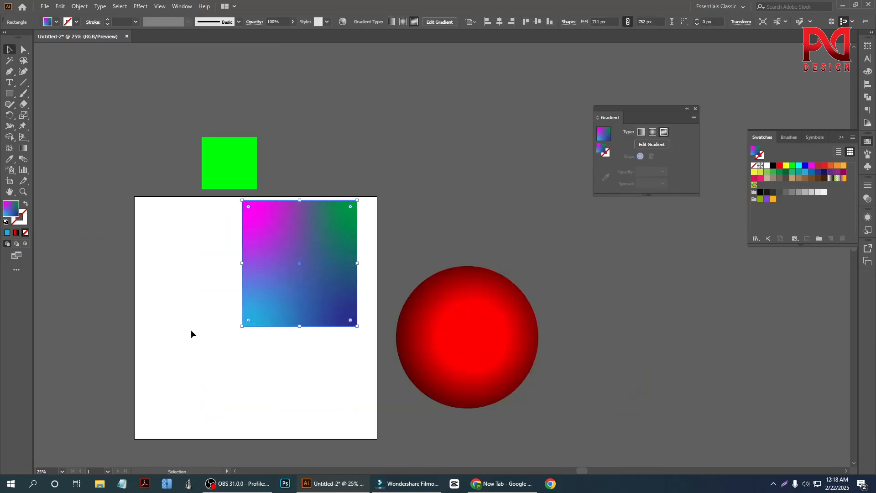
{"action": "left_click", "coordinate": [190, 330]}
{"action": "scroll", "coordinate": [277, 340], "scroll_direction": "down", "scroll_amount": 2}
{"action": "scroll", "coordinate": [278, 340], "scroll_direction": "up", "scroll_amount": 1}
{"action": "scroll", "coordinate": [285, 342], "scroll_direction": "up", "scroll_amount": 1}
{"action": "left_click_drag", "start_coordinate": [303, 327], "coordinate": [417, 215]}
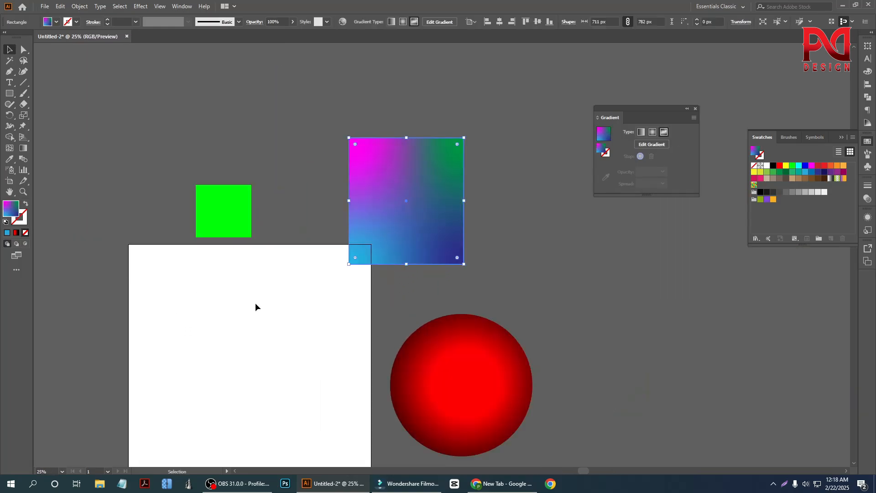
{"action": "left_click", "coordinate": [257, 305]}
{"action": "scroll", "coordinate": [257, 299], "scroll_direction": "down", "scroll_amount": 1}
{"action": "scroll", "coordinate": [292, 286], "scroll_direction": "down", "scroll_amount": 1}
{"action": "scroll", "coordinate": [323, 258], "scroll_direction": "up", "scroll_amount": 1}
{"action": "left_click_drag", "start_coordinate": [328, 208], "coordinate": [385, 212]}
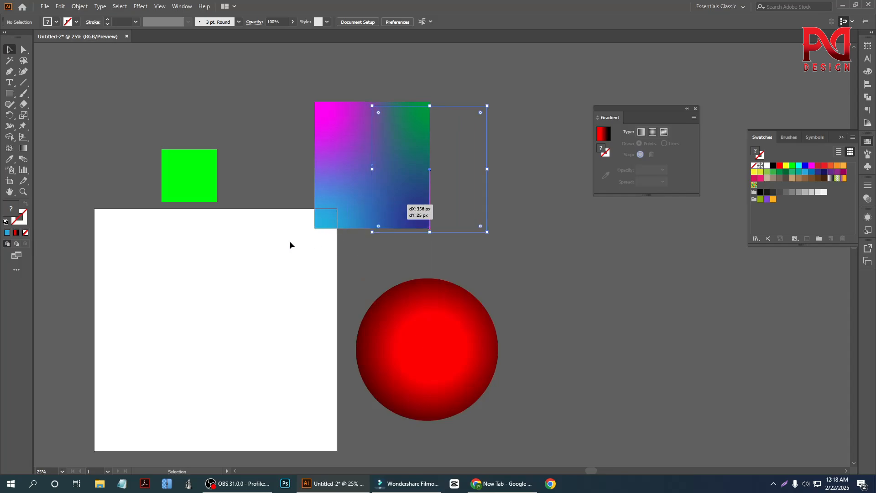
Step: Move the green square closer to the freeform-gradient rectangle, above the artboard's upper-right part, and deselect it
{"action": "left_click", "coordinate": [290, 240]}
{"action": "left_click_drag", "start_coordinate": [200, 175], "coordinate": [300, 151]}
{"action": "left_click", "coordinate": [261, 236]}
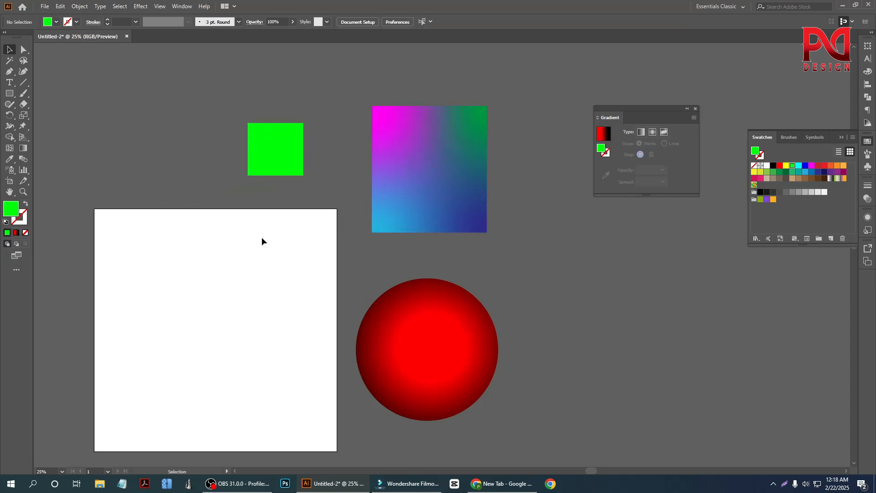
Step: Draw a green rectangle about 841 × 555 px on the artboard and move it slightly up and to the right
{"action": "scroll", "coordinate": [262, 237], "scroll_direction": "down", "scroll_amount": 1}
{"action": "left_click", "coordinate": [9, 93]}
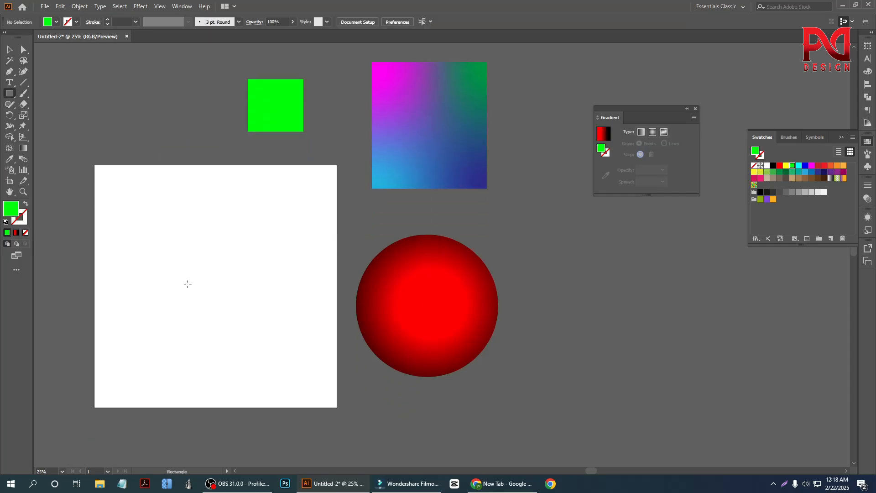
{"action": "scroll", "coordinate": [133, 280], "scroll_direction": "down", "scroll_amount": 1}
{"action": "scroll", "coordinate": [133, 280], "scroll_direction": "up", "scroll_amount": 1}
{"action": "scroll", "coordinate": [136, 277], "scroll_direction": "down", "scroll_amount": 1}
{"action": "scroll", "coordinate": [155, 274], "scroll_direction": "up", "scroll_amount": 1}
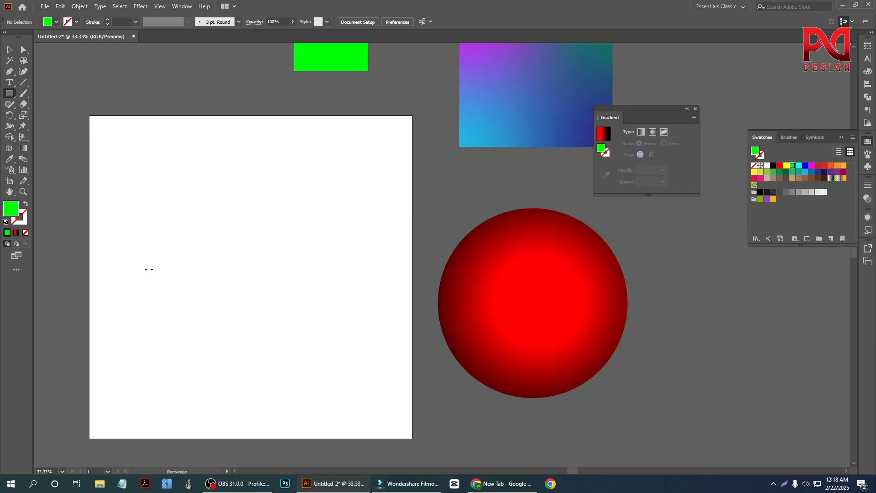
{"action": "left_click_drag", "start_coordinate": [136, 212], "coordinate": [317, 331]}
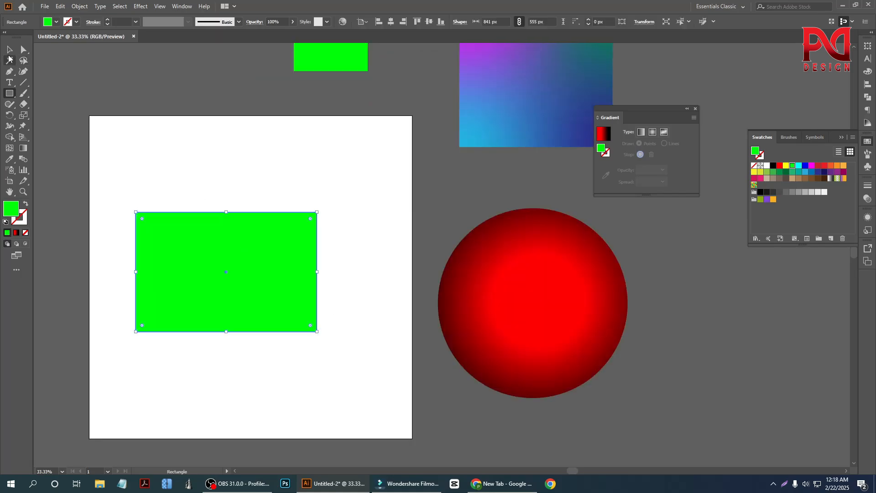
{"action": "key", "text": "v"}
{"action": "left_click_drag", "start_coordinate": [170, 217], "coordinate": [195, 218]}
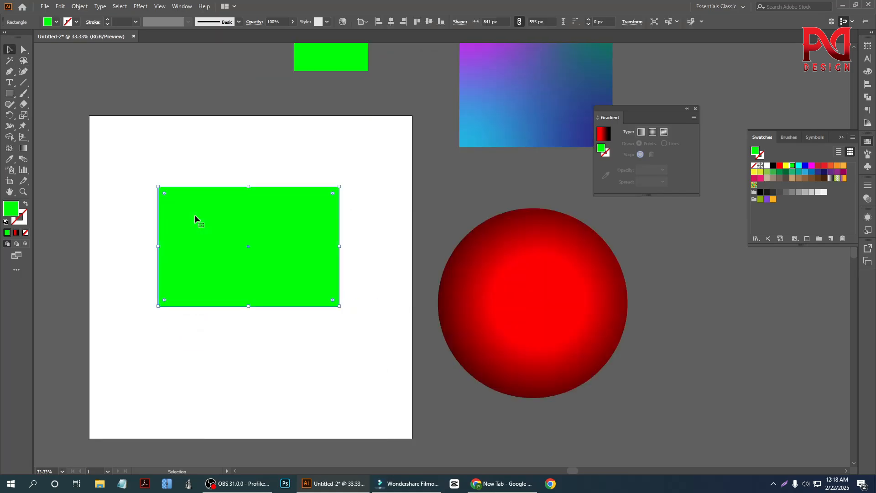
Step: Apply a linear gradient to the rectangle and add four stops: one at each outer side and two between the red and black stops
{"action": "left_click", "coordinate": [640, 133]}
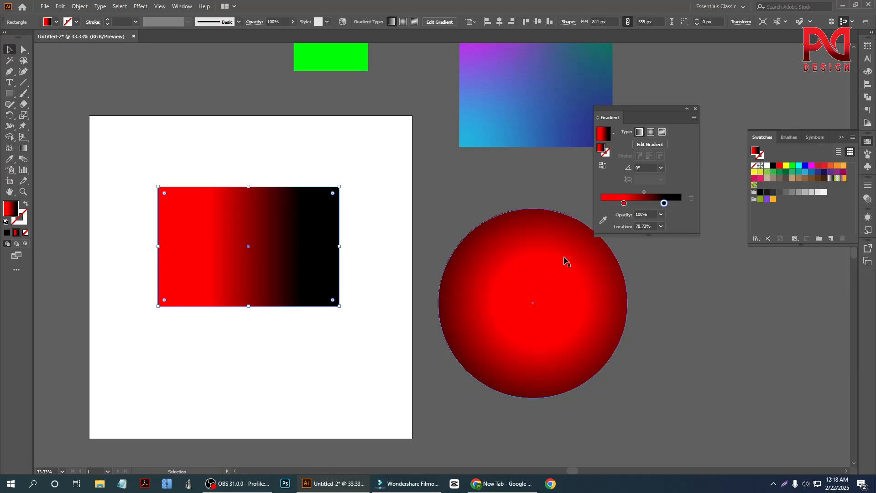
{"action": "left_click", "coordinate": [640, 204]}
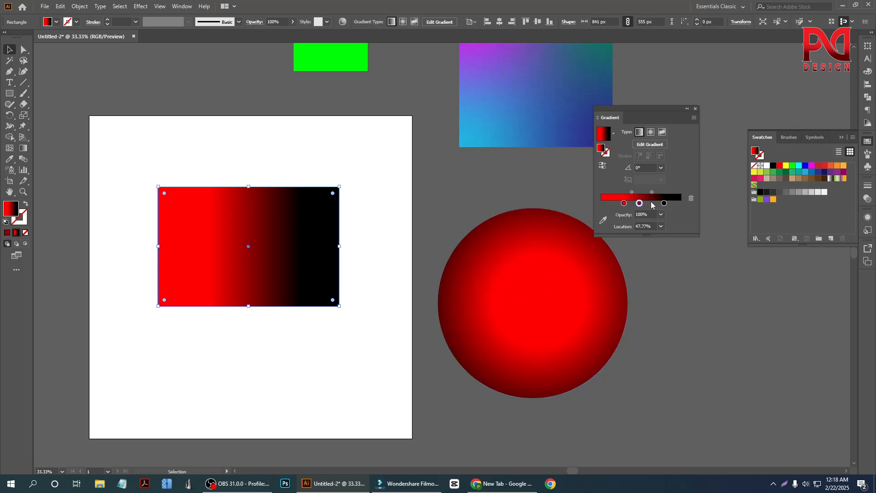
{"action": "left_click", "coordinate": [651, 204]}
{"action": "left_click", "coordinate": [677, 204]}
{"action": "left_click", "coordinate": [611, 204]}
Step: Recolor the linear gradient's second stop dark red and its third stop orange
{"action": "left_click", "coordinate": [624, 204]}
{"action": "double_click", "coordinate": [623, 204]}
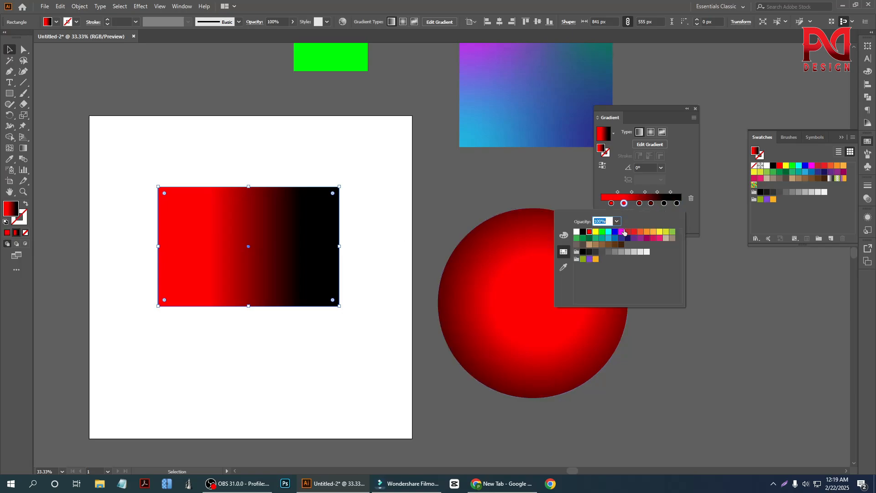
{"action": "left_click", "coordinate": [639, 203]}
{"action": "double_click", "coordinate": [639, 203]}
{"action": "left_click", "coordinate": [647, 232]}
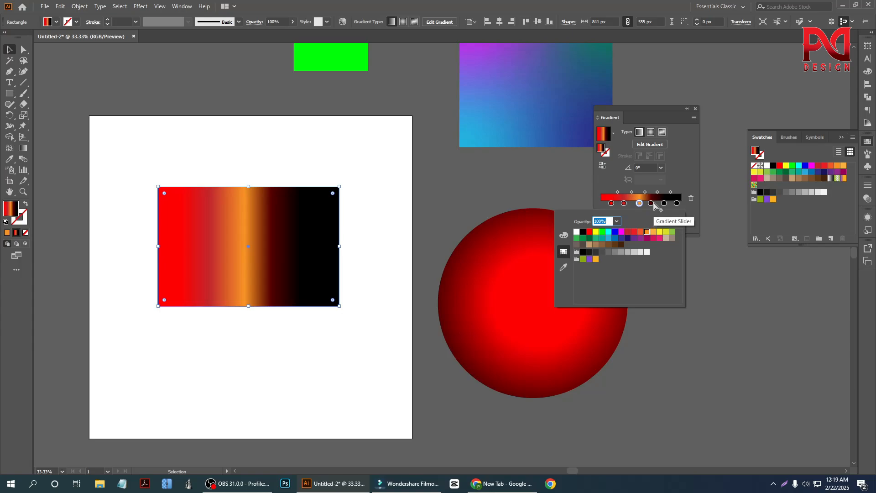
Step: Recolor the linear gradient's fourth stop beige and its fifth stop pink
{"action": "left_click", "coordinate": [651, 203]}
{"action": "double_click", "coordinate": [651, 203]}
{"action": "left_click", "coordinate": [666, 237]}
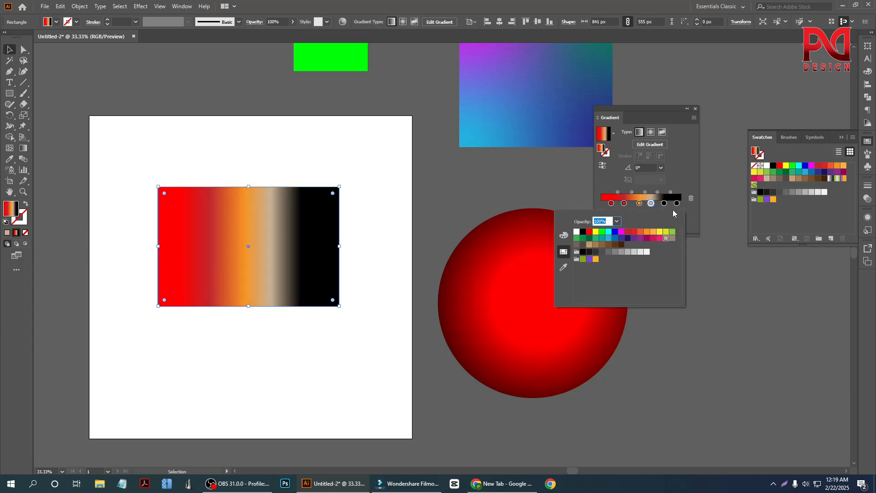
{"action": "left_click", "coordinate": [664, 204]}
{"action": "double_click", "coordinate": [664, 203]}
{"action": "left_click", "coordinate": [660, 238]}
Step: Recolor the linear gradient's last stop dark brown and finish choosing its color
{"action": "left_click", "coordinate": [677, 204]}
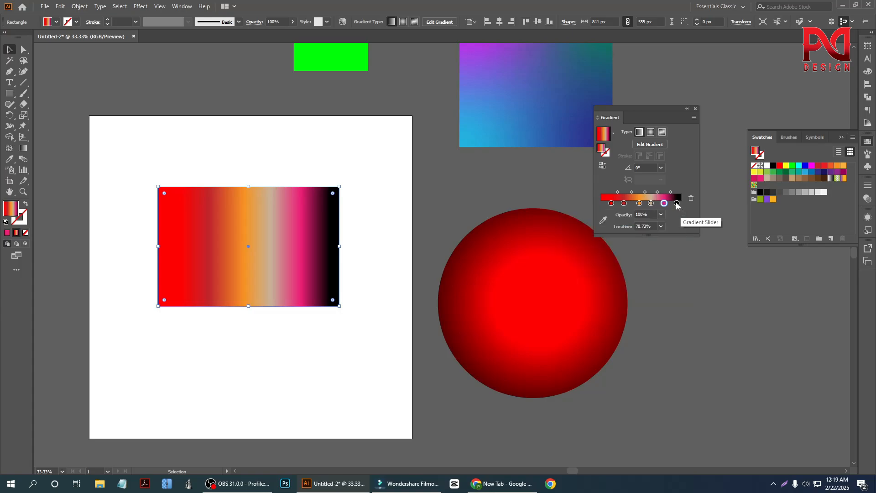
{"action": "double_click", "coordinate": [677, 204]}
{"action": "left_click", "coordinate": [621, 244]}
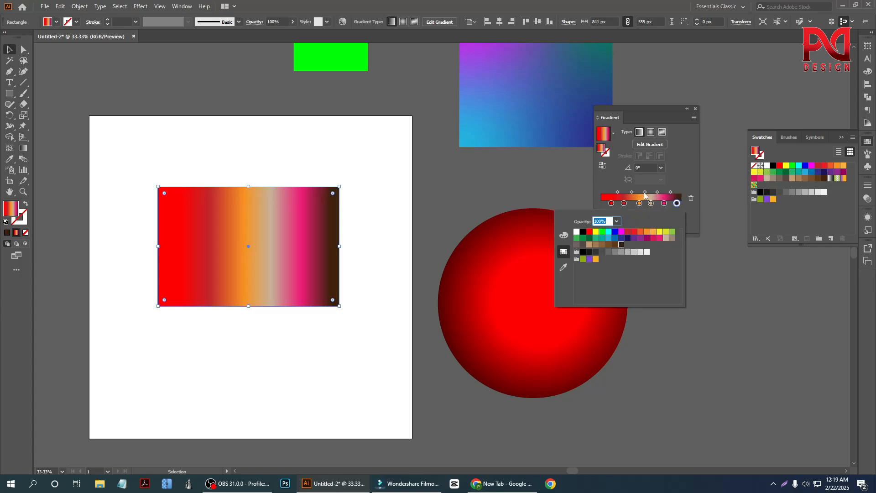
{"action": "left_click", "coordinate": [682, 173]}
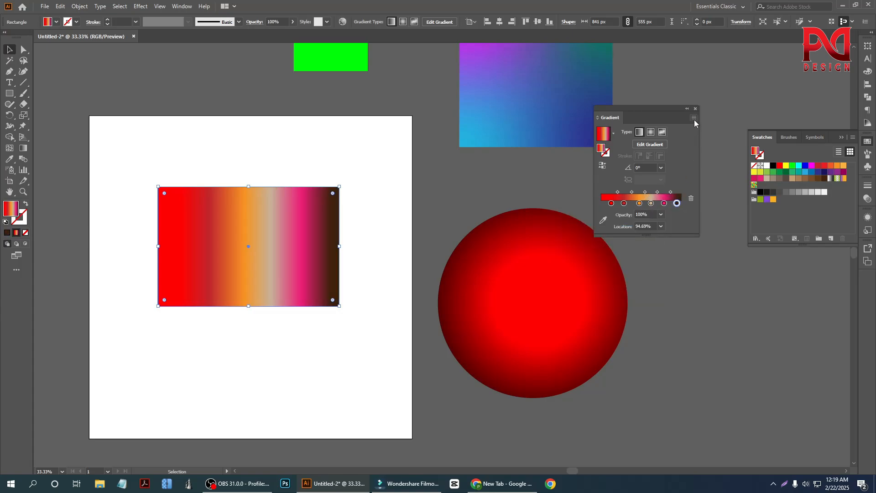
Step: Recolor the linear gradient's second stop pink and switch its color editor to RGB sliders
{"action": "double_click", "coordinate": [624, 204]}
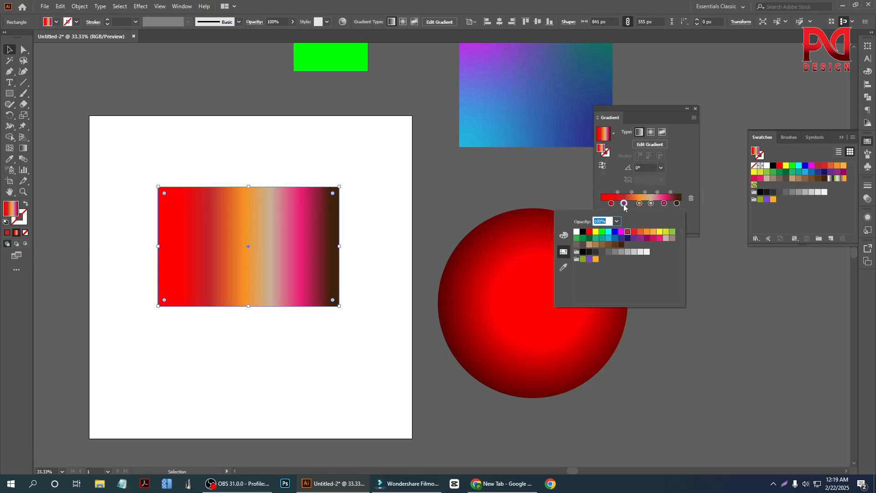
{"action": "left_click", "coordinate": [658, 238]}
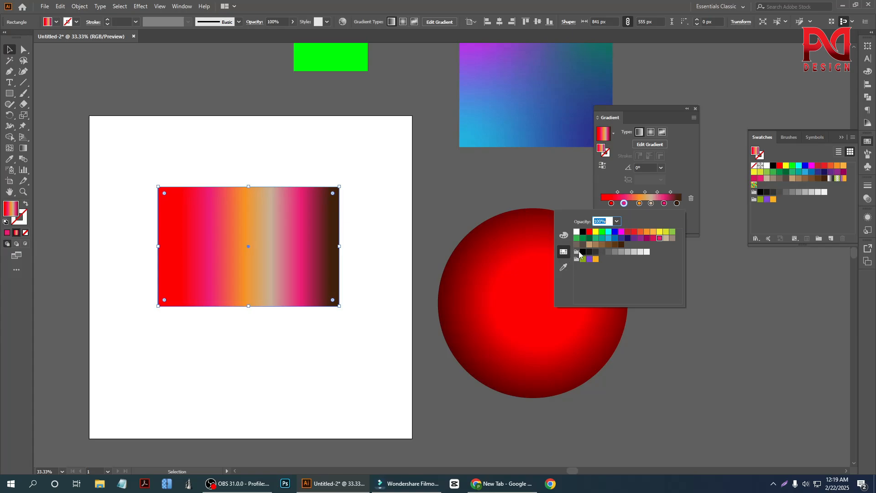
{"action": "left_click", "coordinate": [564, 235]}
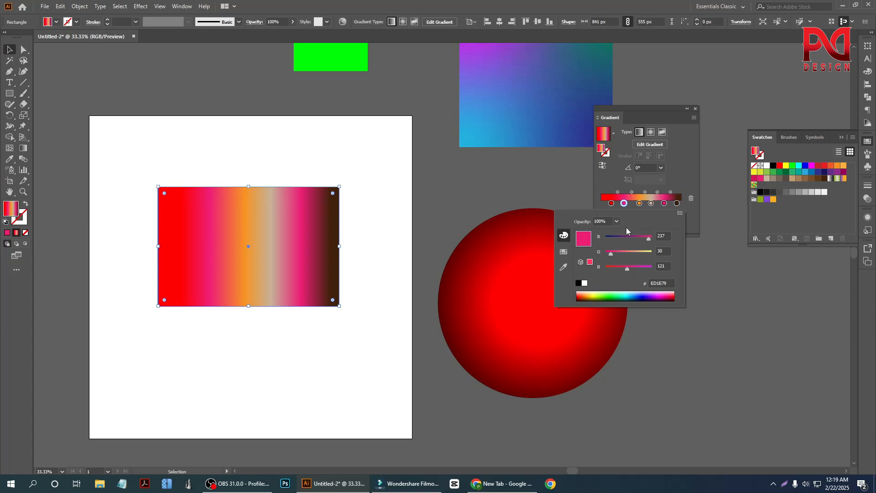
{"action": "left_click", "coordinate": [625, 205]}
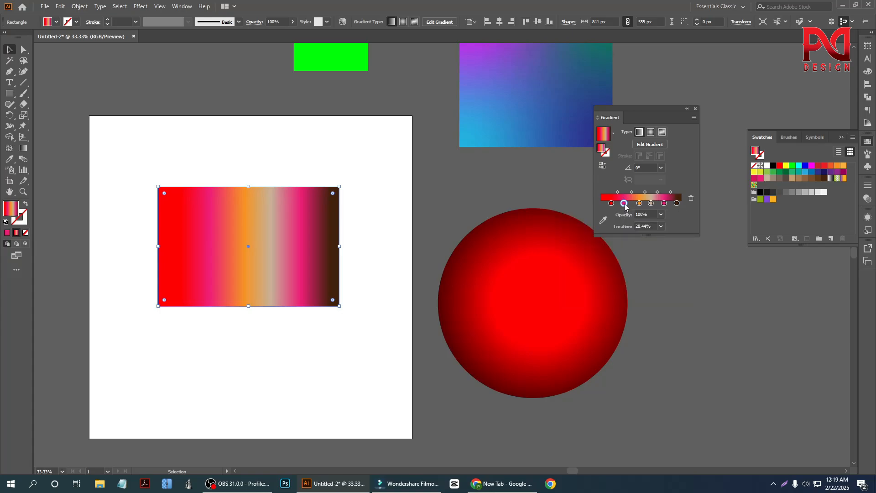
Step: Mix the second stop's color to R 104, G 132, B 96, and deselect the rectangle
{"action": "double_click", "coordinate": [624, 203]}
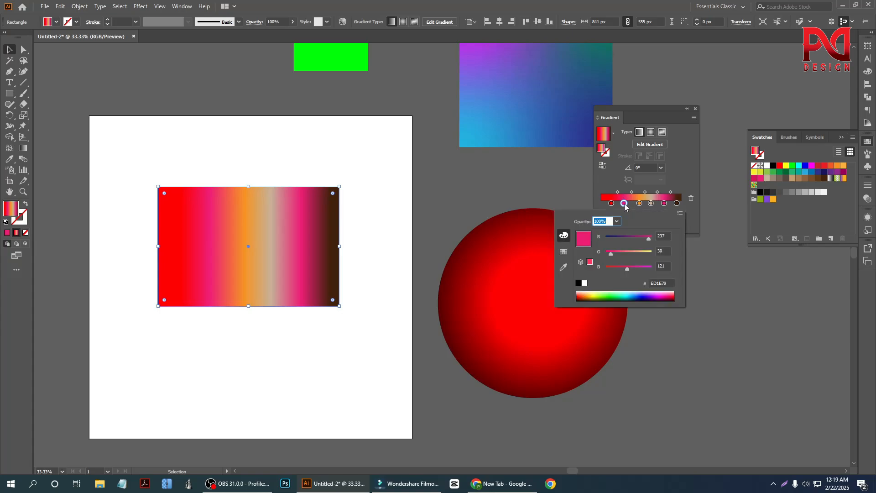
{"action": "left_click_drag", "start_coordinate": [628, 237], "coordinate": [611, 236]}
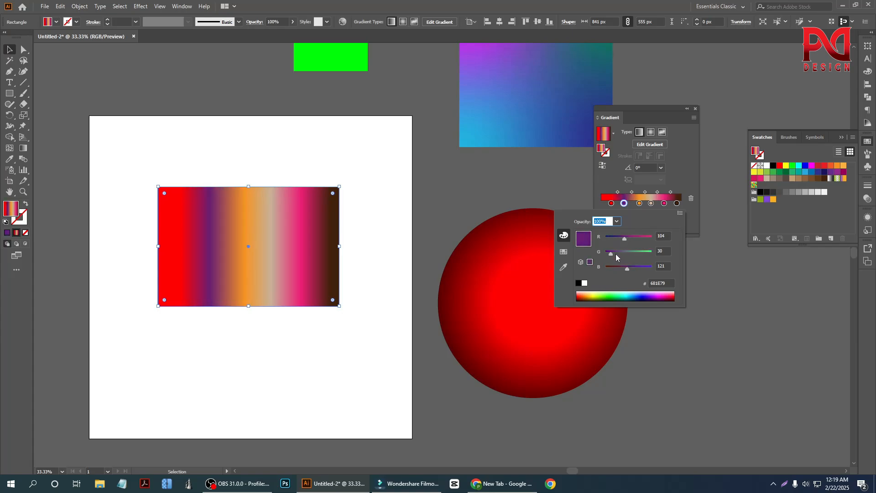
{"action": "mouse_move", "coordinate": [615, 254]}
{"action": "left_mouse_down"}
{"action": "mouse_move", "coordinate": [629, 253]}
{"action": "mouse_move", "coordinate": [618, 272]}
{"action": "mouse_move", "coordinate": [622, 266]}
{"action": "left_mouse_up"}
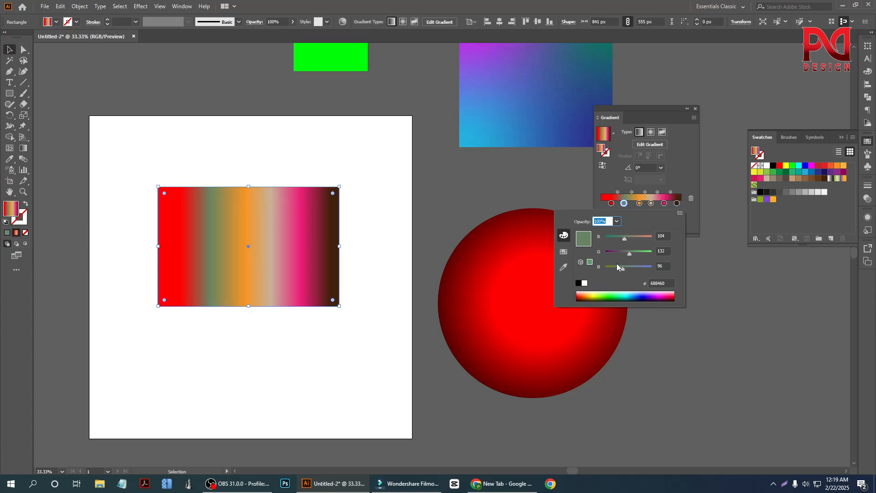
{"action": "left_click", "coordinate": [695, 108]}
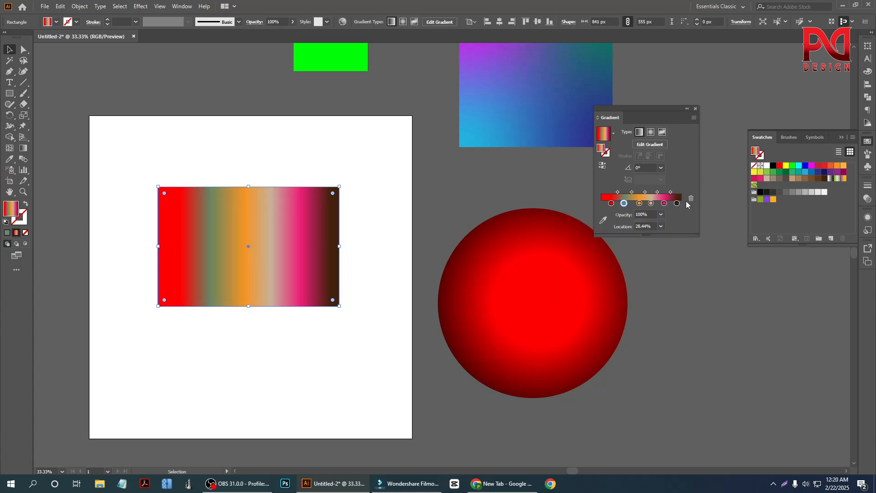
{"action": "left_click", "coordinate": [456, 200]}
{"action": "scroll", "coordinate": [332, 284], "scroll_direction": "down", "scroll_amount": 2}
{"action": "scroll", "coordinate": [354, 296], "scroll_direction": "up", "scroll_amount": 3}
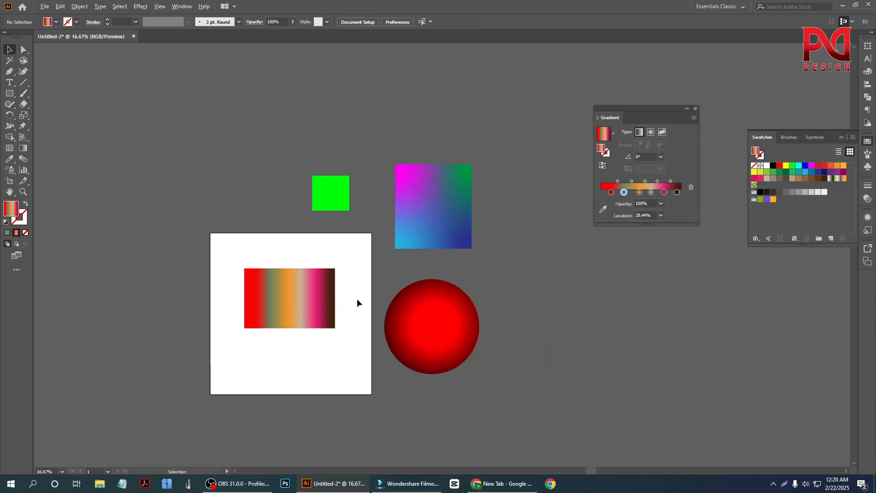
{"action": "scroll", "coordinate": [356, 299], "scroll_direction": "up", "scroll_amount": 1}
{"action": "scroll", "coordinate": [357, 302], "scroll_direction": "down", "scroll_amount": 4}
{"action": "scroll", "coordinate": [329, 291], "scroll_direction": "down", "scroll_amount": 1}
{"action": "scroll", "coordinate": [332, 289], "scroll_direction": "up", "scroll_amount": 1}
{"action": "scroll", "coordinate": [344, 295], "scroll_direction": "up", "scroll_amount": 2}
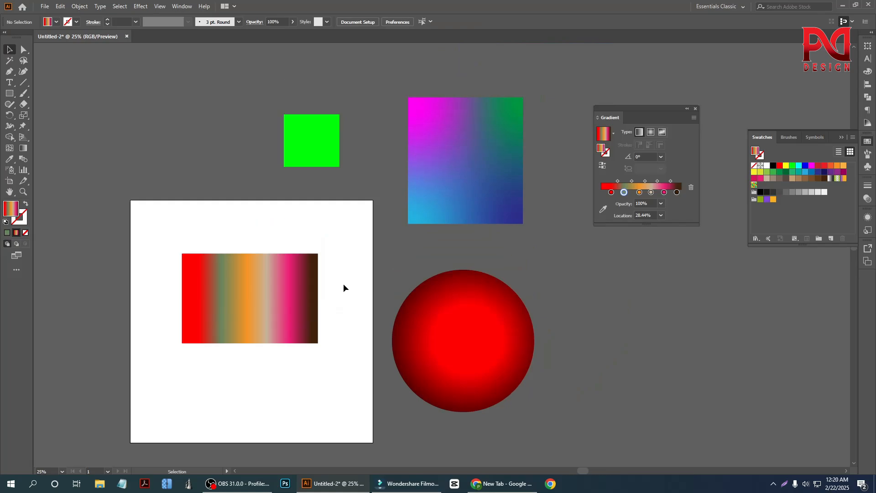
{"action": "scroll", "coordinate": [343, 283], "scroll_direction": "down", "scroll_amount": 1}
Step: Open the Brights gradient swatch library and fill the multicolor rectangle on the artboard with its Red gradient
{"action": "left_click", "coordinate": [275, 321]}
{"action": "scroll", "coordinate": [275, 321], "scroll_direction": "up", "scroll_amount": 1}
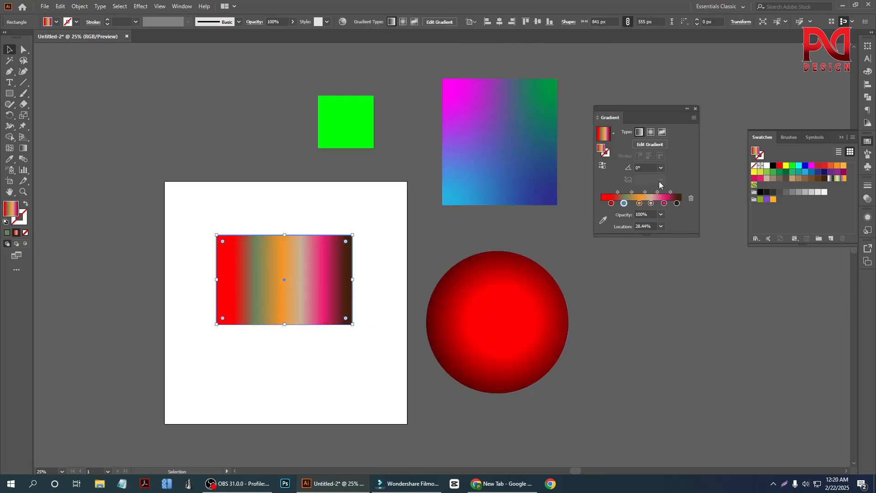
{"action": "left_click", "coordinate": [868, 142]}
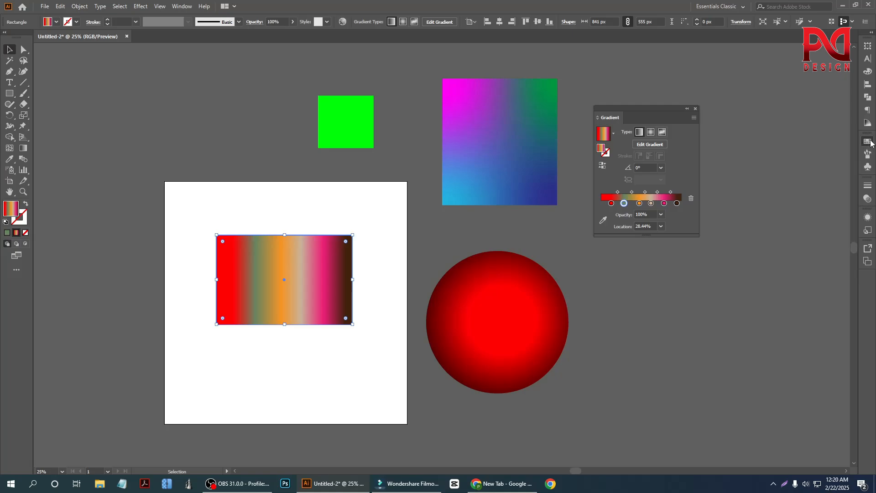
{"action": "left_click", "coordinate": [869, 142]}
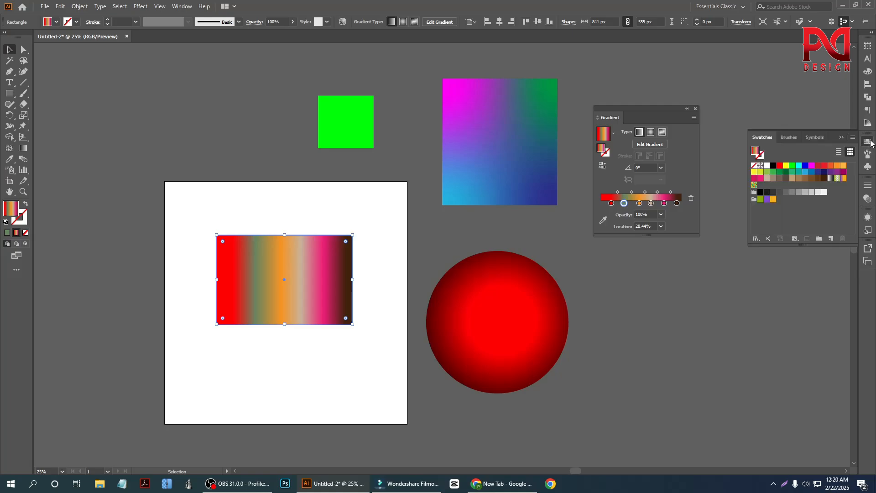
{"action": "left_click", "coordinate": [757, 239]}
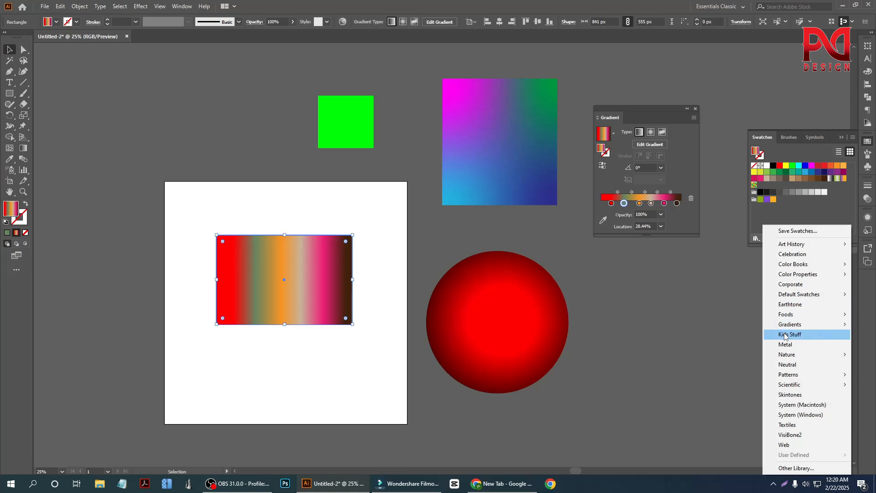
{"action": "mouse_move", "coordinate": [794, 326]}
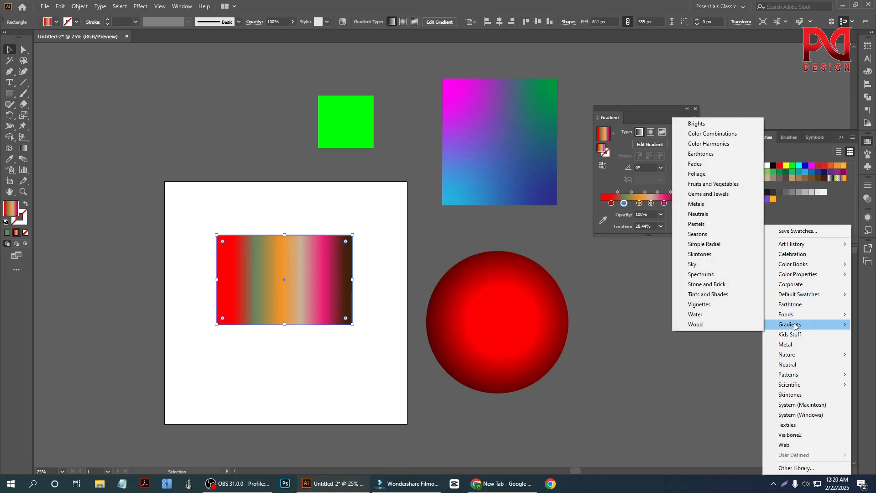
{"action": "left_click", "coordinate": [700, 124]}
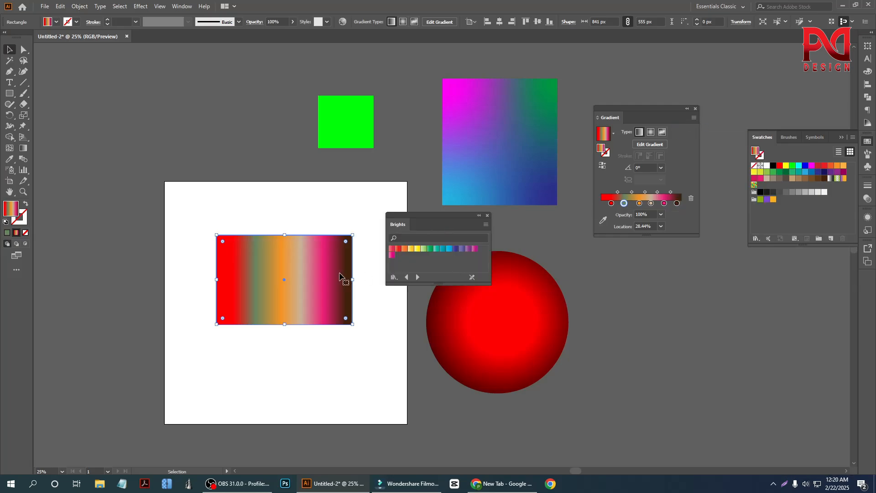
{"action": "left_click", "coordinate": [395, 251]}
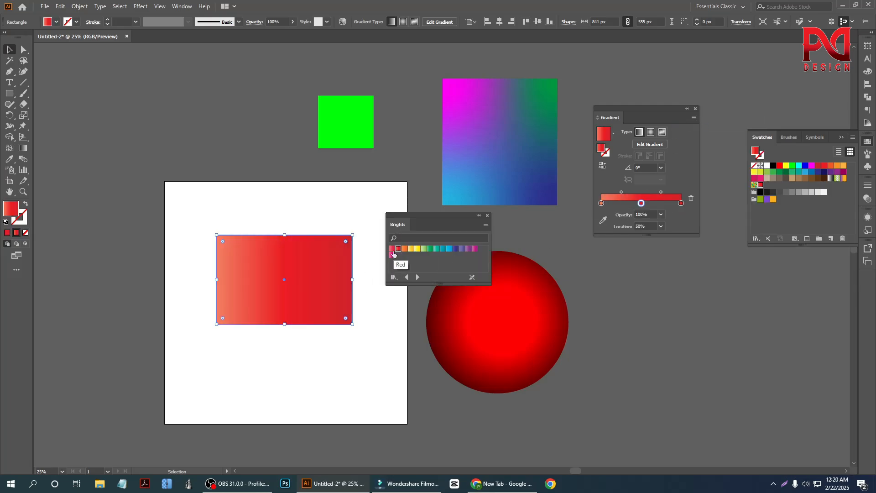
Step: Move the red-gradient rectangle so it overlaps the artboard's upper-left corner, and deselect it
{"action": "left_click_drag", "start_coordinate": [276, 305], "coordinate": [196, 205]}
{"action": "key", "text": "z"}
{"action": "left_click_drag", "start_coordinate": [221, 235], "coordinate": [276, 320]}
{"action": "left_click", "coordinate": [325, 338], "text": "alt"}
{"action": "left_click", "coordinate": [319, 331], "text": "alt"}
{"action": "left_click", "coordinate": [292, 315], "text": "alt"}
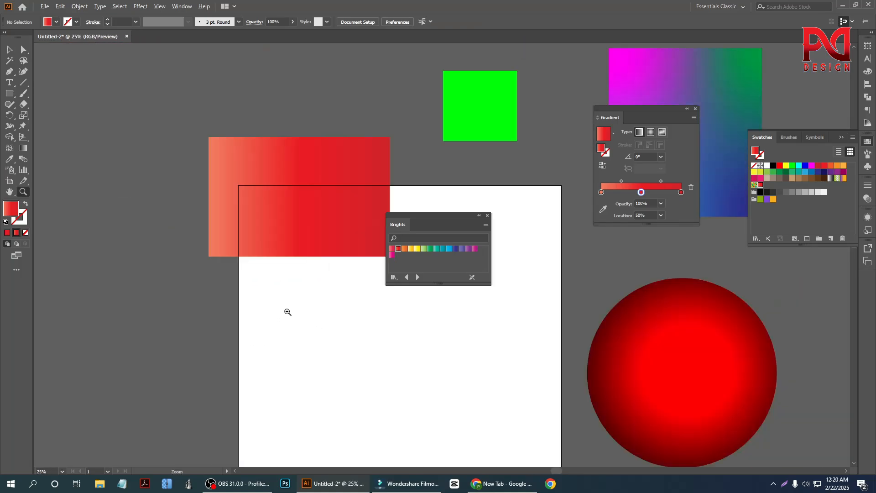
{"action": "left_click", "coordinate": [286, 309], "text": "alt"}
{"action": "left_click", "coordinate": [285, 309], "text": "alt"}
{"action": "left_click", "coordinate": [8, 52]}
{"action": "scroll", "coordinate": [379, 326], "scroll_direction": "up", "scroll_amount": 1}
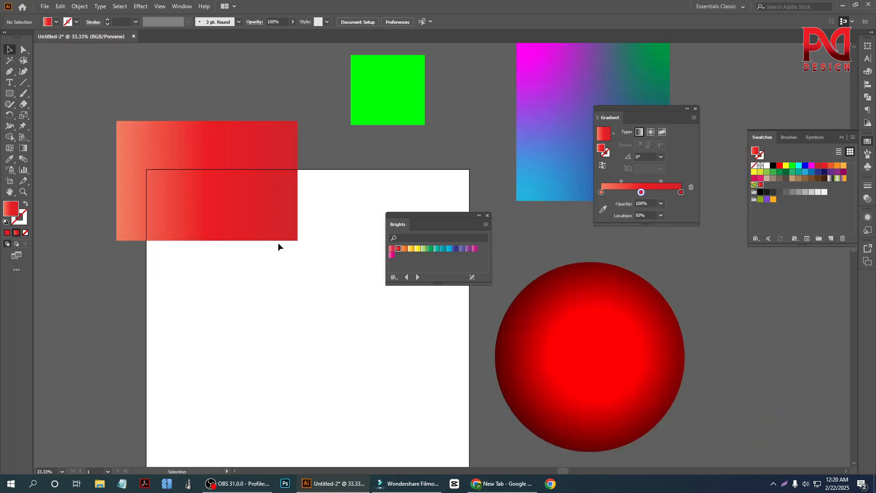
Step: Duplicate the red rectangle, fill the copy with the Brights Orange gradient and place it below the original
{"action": "left_click_drag", "start_coordinate": [272, 228], "coordinate": [301, 309]}
{"action": "left_click", "coordinate": [404, 250]}
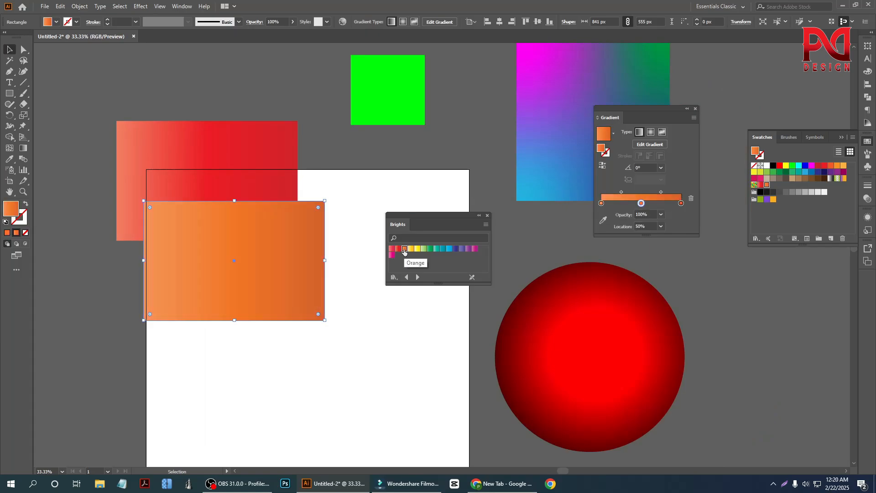
{"action": "left_click_drag", "start_coordinate": [231, 270], "coordinate": [248, 320]}
Step: Duplicate the orange rectangle down to the right and fill the copy with the last pink gradient from Brights
{"action": "left_click", "coordinate": [401, 366]}
{"action": "left_click_drag", "start_coordinate": [294, 340], "coordinate": [364, 382]}
{"action": "left_click", "coordinate": [391, 256]}
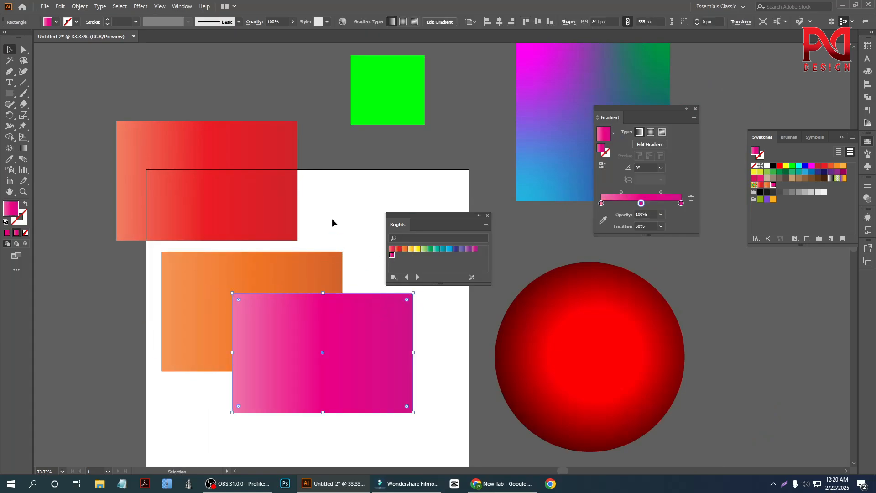
Step: Delete the orange and pink gradient rectangles together from the artboard
{"action": "scroll", "coordinate": [278, 284], "scroll_direction": "down", "scroll_amount": 1}
{"action": "left_click_drag", "start_coordinate": [178, 287], "coordinate": [329, 372]}
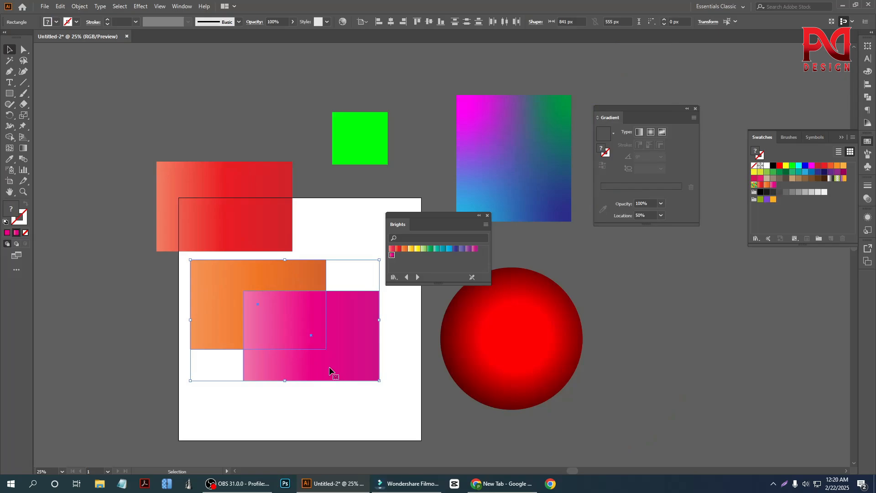
{"action": "key", "text": "Delete"}
{"action": "scroll", "coordinate": [273, 276], "scroll_direction": "up", "scroll_amount": 1}
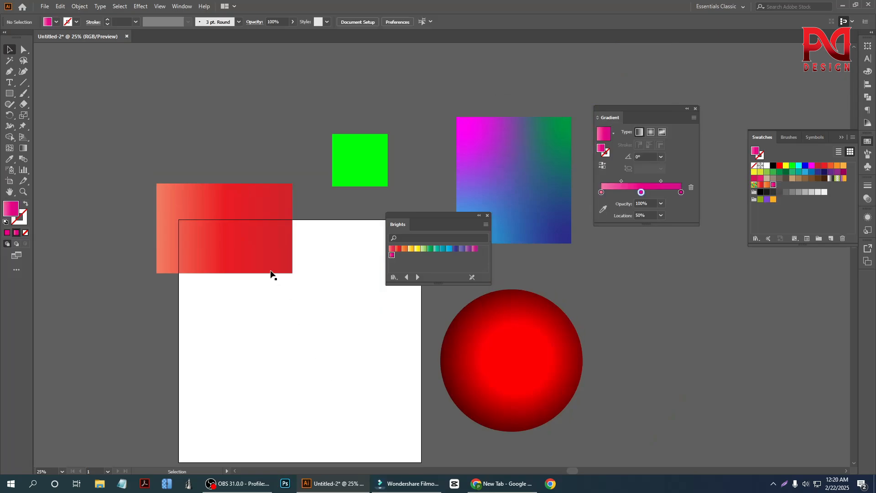
Step: Move the red-gradient rectangle fully inside the artboard's upper-left area and open the Color Combinations gradient library
{"action": "left_click_drag", "start_coordinate": [255, 247], "coordinate": [290, 301]}
{"action": "scroll", "coordinate": [255, 305], "scroll_direction": "up", "scroll_amount": 1}
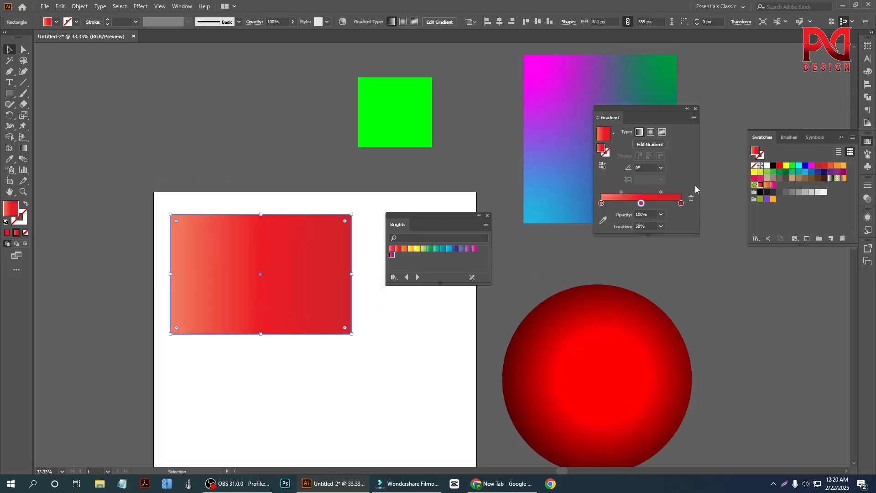
{"action": "left_click", "coordinate": [756, 238]}
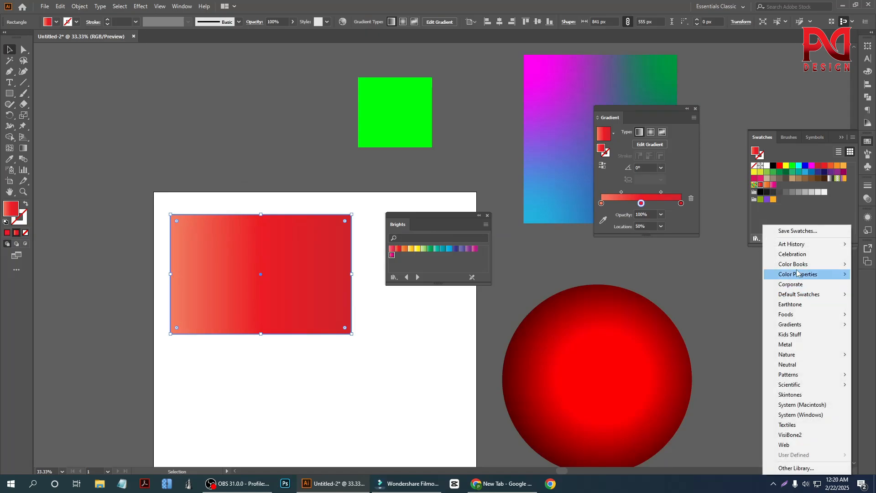
{"action": "left_click", "coordinate": [487, 216]}
{"action": "left_click", "coordinate": [755, 239]}
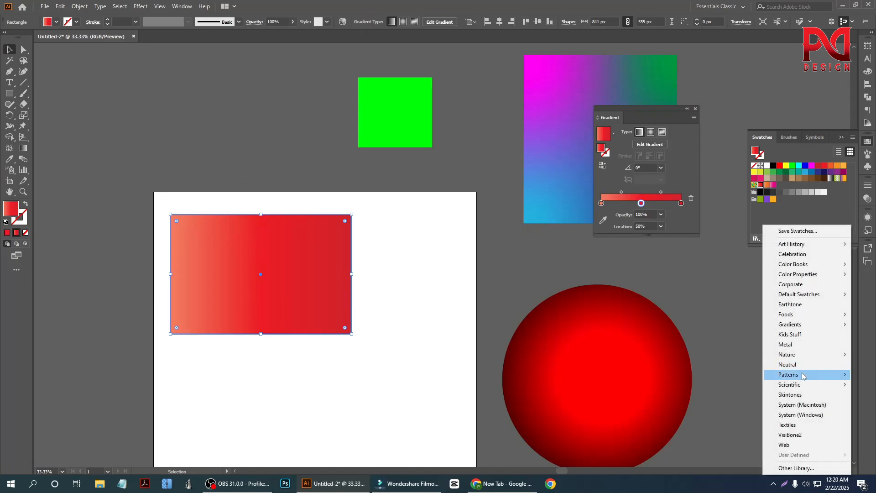
{"action": "mouse_move", "coordinate": [796, 324]}
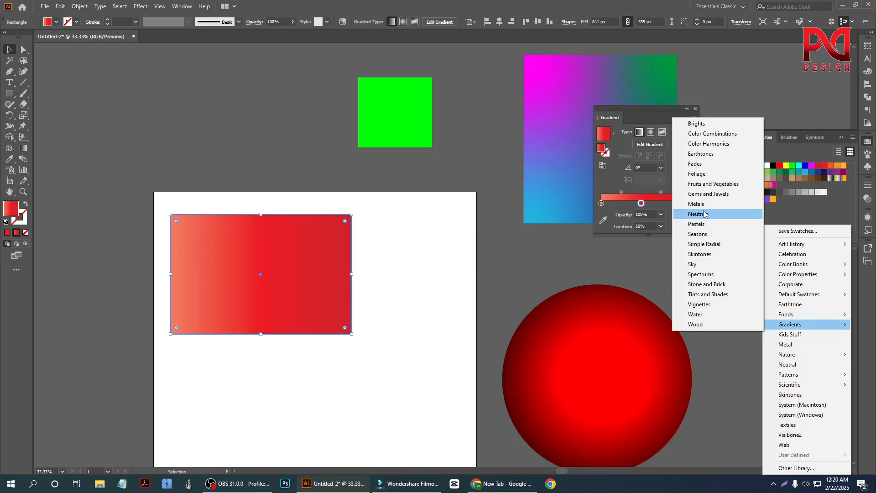
{"action": "left_click", "coordinate": [718, 134]}
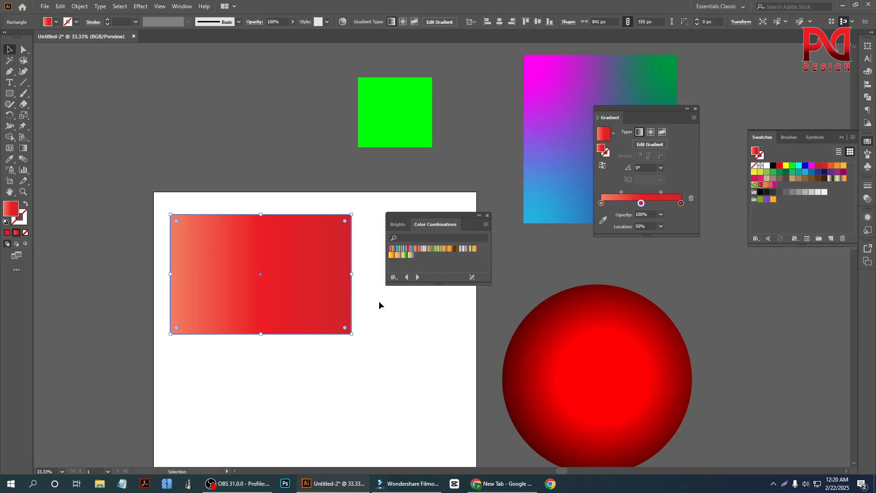
Step: Try several Color Combinations gradients on the rectangle, including Sienna, Gold, Orange, ending with the yellow-to-red one, and deselect it
{"action": "left_click", "coordinate": [393, 248]}
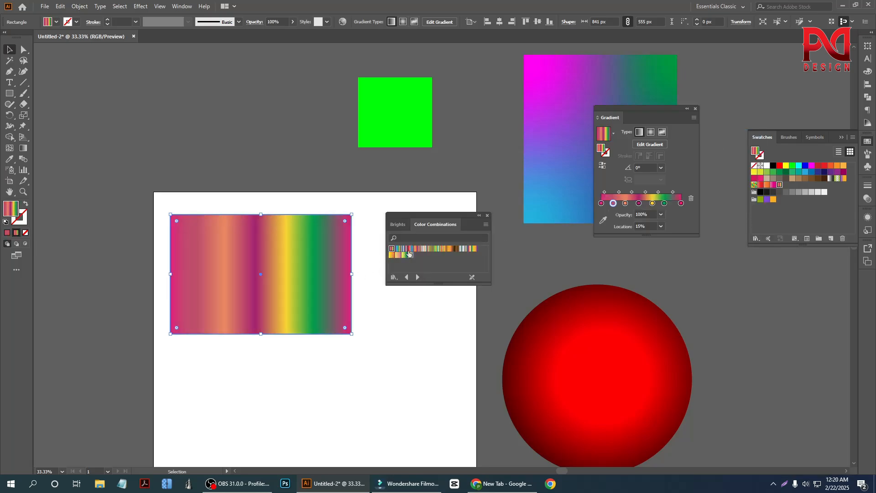
{"action": "left_click", "coordinate": [409, 249]}
{"action": "left_click", "coordinate": [430, 248]}
{"action": "left_click", "coordinate": [456, 249]}
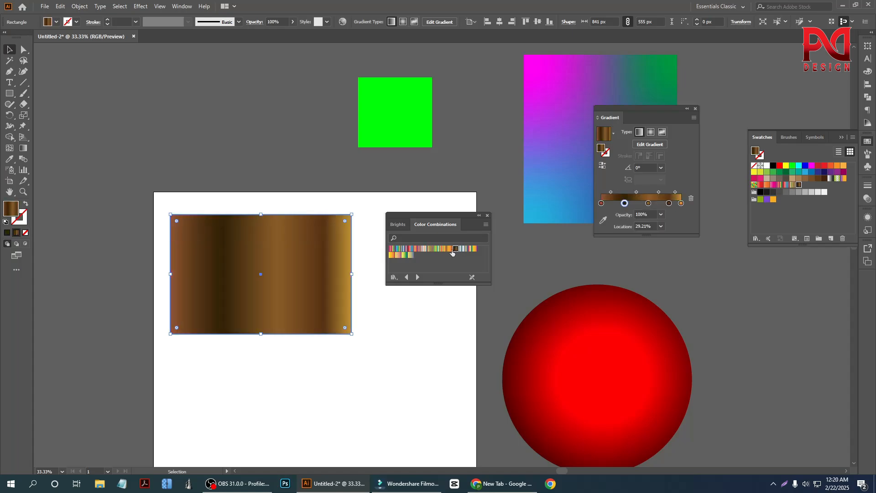
{"action": "left_click", "coordinate": [450, 249]}
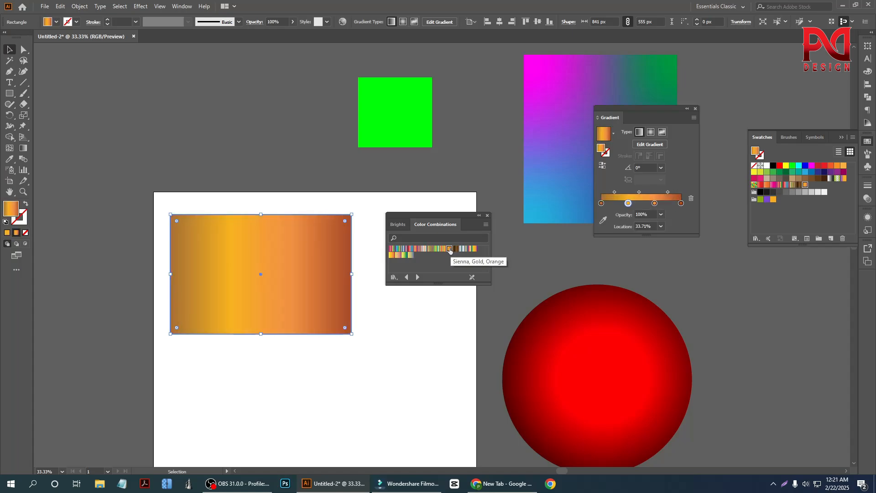
{"action": "left_click", "coordinate": [468, 250]}
{"action": "left_click", "coordinate": [473, 250]}
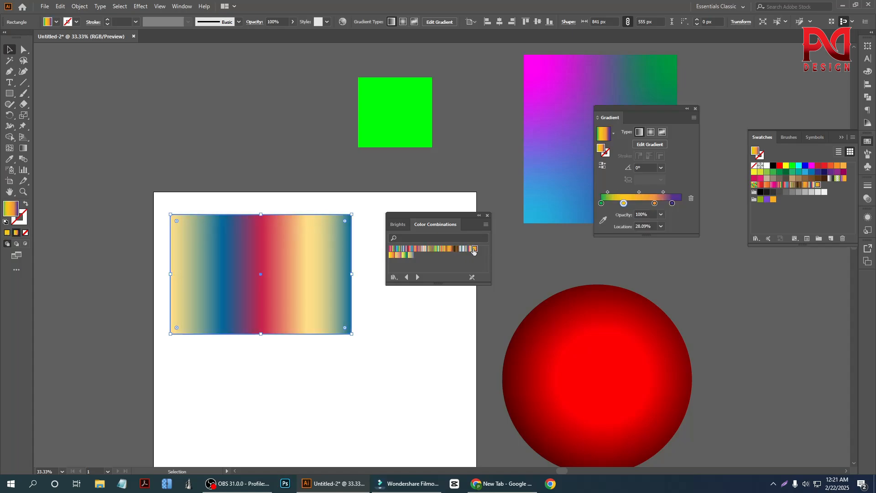
{"action": "left_click", "coordinate": [392, 255]}
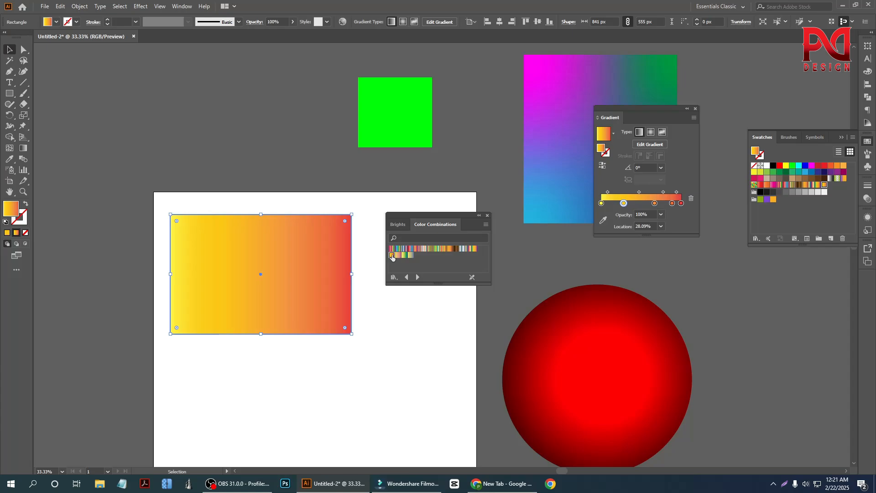
{"action": "left_click", "coordinate": [389, 309]}
{"action": "scroll", "coordinate": [277, 316], "scroll_direction": "down", "scroll_amount": 1}
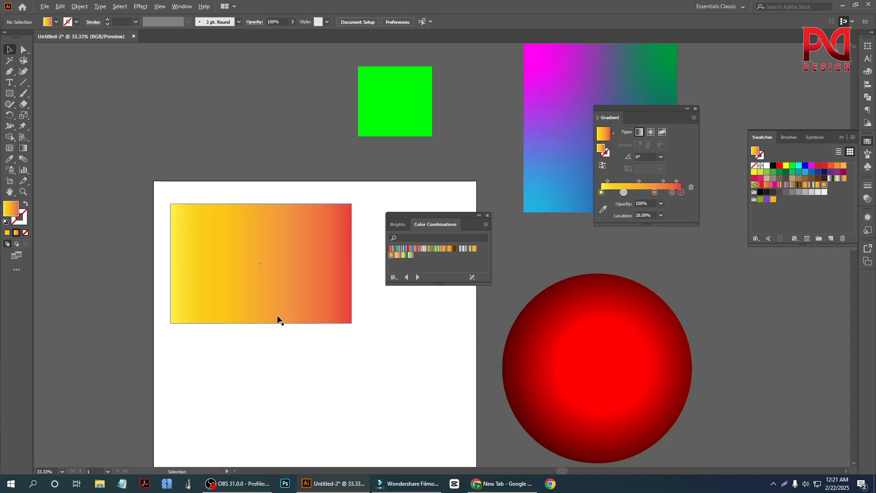
{"action": "scroll", "coordinate": [277, 316], "scroll_direction": "down", "scroll_amount": 1}
{"action": "scroll", "coordinate": [315, 341], "scroll_direction": "up", "scroll_amount": 1}
Step: Open the Metals gradient library and try several gold gradients on the rectangle, ending with the linear tan-and-bronze one
{"action": "left_click", "coordinate": [319, 299]}
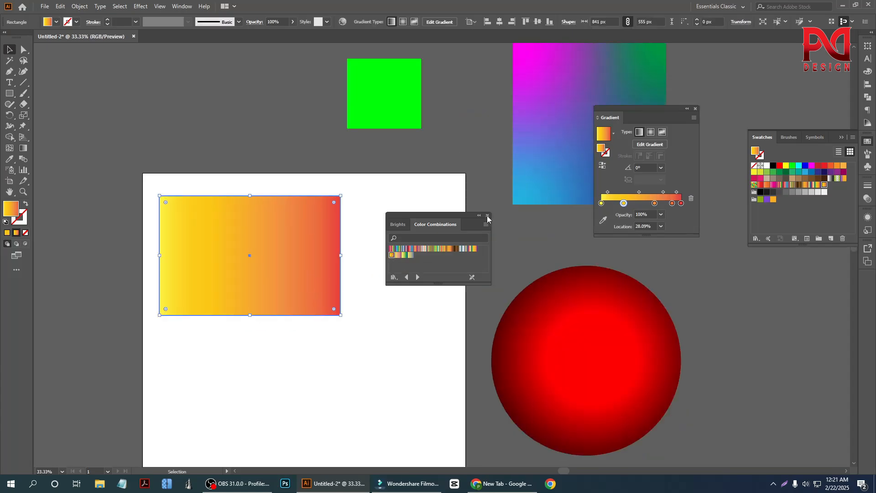
{"action": "left_click", "coordinate": [487, 217]}
{"action": "left_click", "coordinate": [756, 239]}
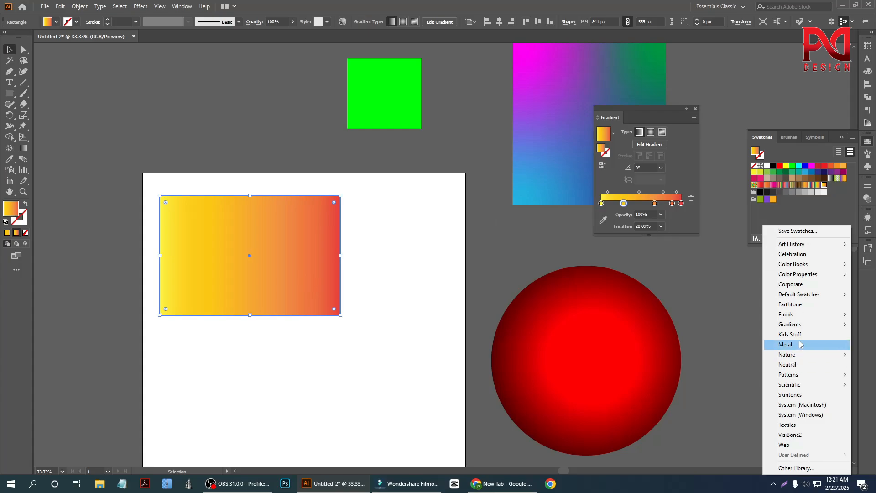
{"action": "mouse_move", "coordinate": [799, 324]}
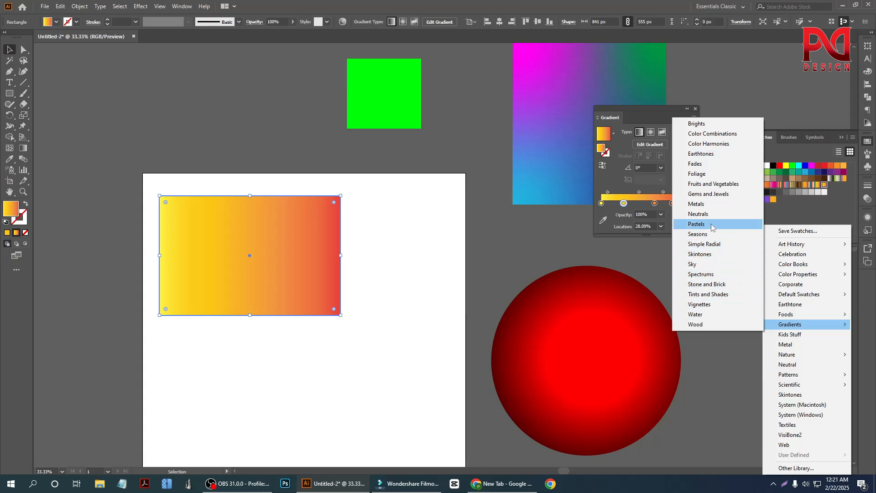
{"action": "left_click", "coordinate": [709, 204]}
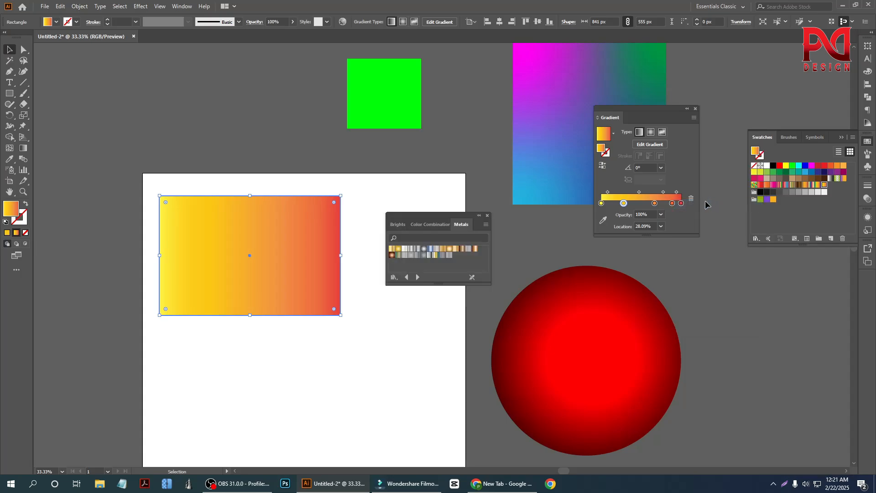
{"action": "left_click", "coordinate": [397, 248]}
{"action": "left_click", "coordinate": [391, 249]}
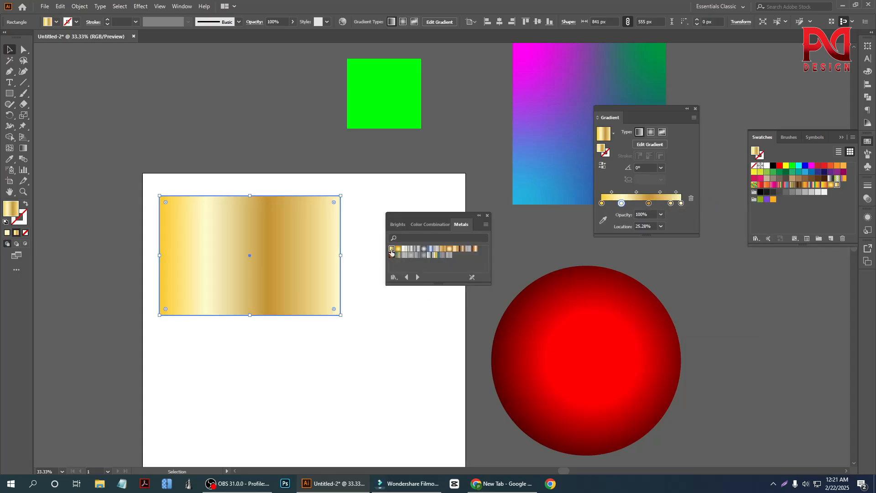
{"action": "left_click", "coordinate": [449, 249]}
{"action": "left_click", "coordinate": [442, 249]}
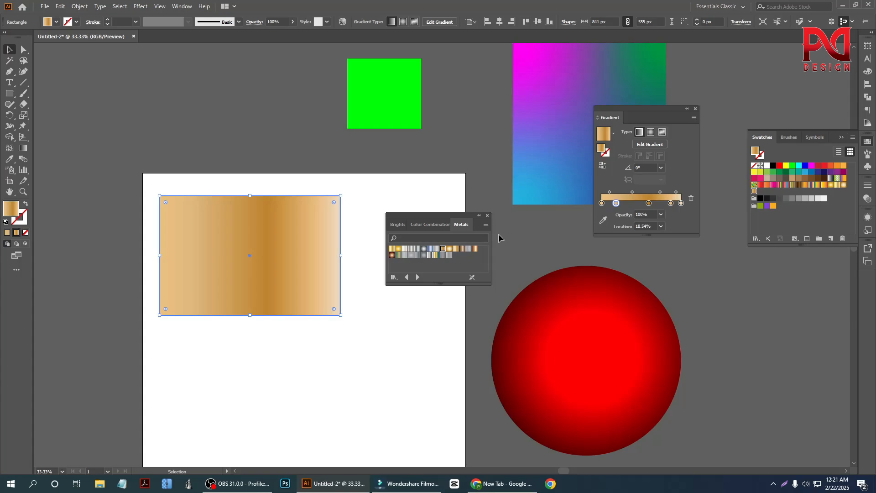
Step: Browse onward to the Skintones gradient library and try three dark brown gradients on the rectangle
{"action": "left_click", "coordinate": [418, 277]}
{"action": "left_click", "coordinate": [418, 277]}
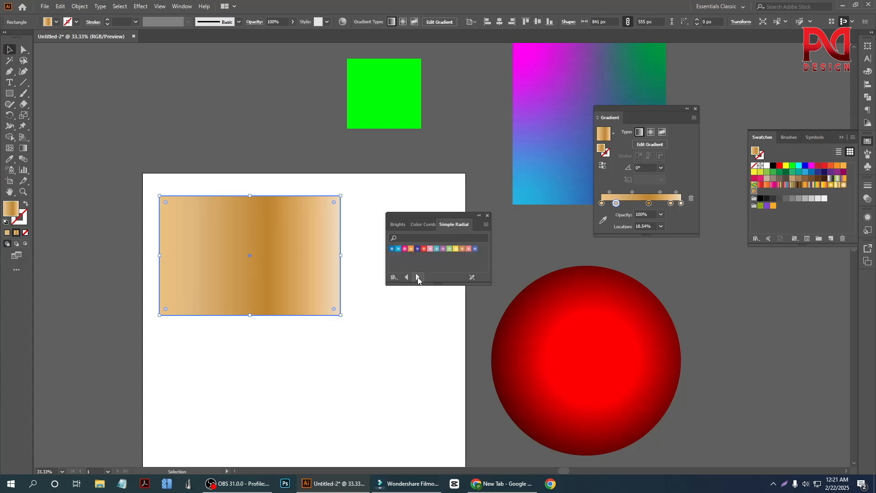
{"action": "left_click", "coordinate": [418, 276]}
{"action": "left_click", "coordinate": [417, 255]}
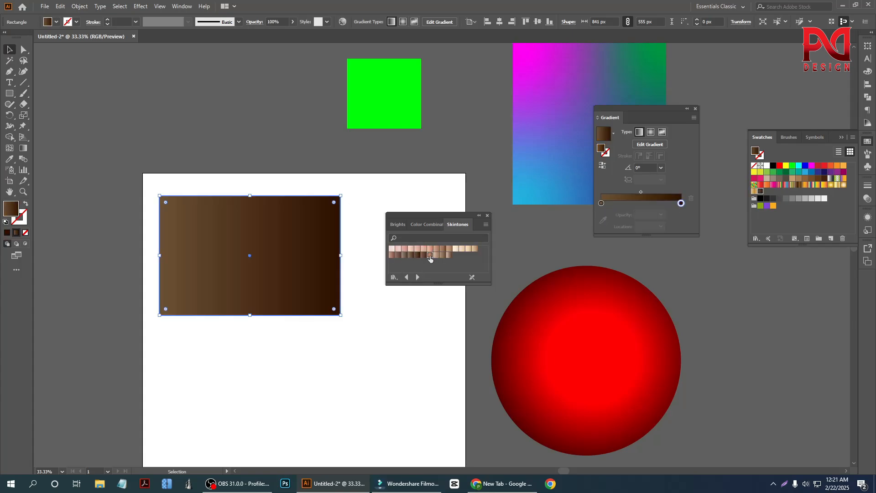
{"action": "left_click", "coordinate": [430, 255]}
{"action": "left_click", "coordinate": [424, 255]}
Step: Browse to the Stone and Brick library, fill the rectangle with the copper-to-dark-brown gradient, close the library and deselect
{"action": "left_click", "coordinate": [417, 280]}
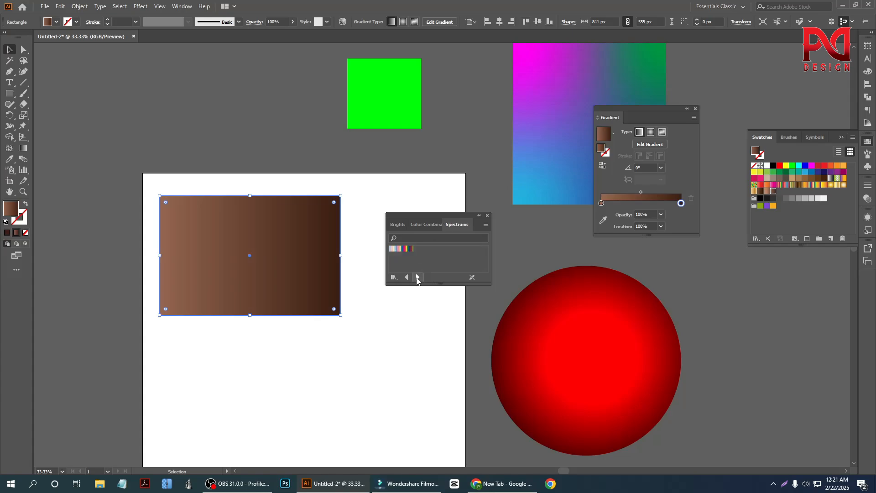
{"action": "left_click", "coordinate": [417, 278]}
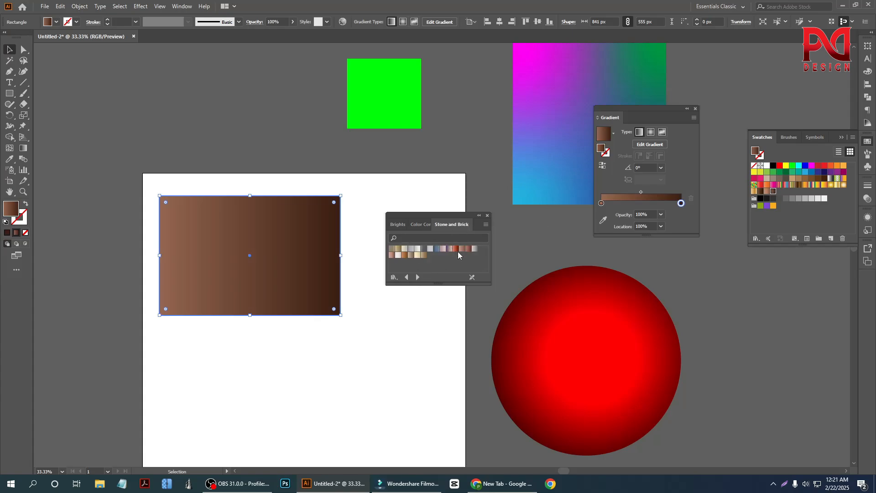
{"action": "left_click", "coordinate": [457, 249]}
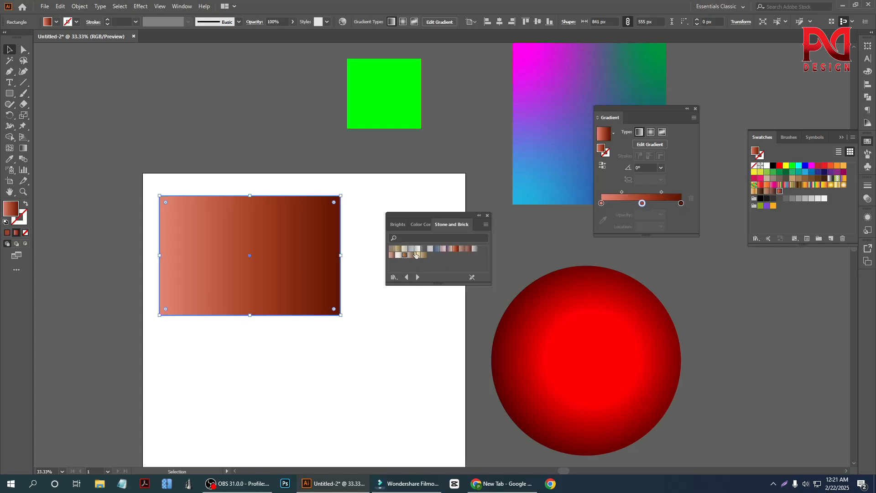
{"action": "left_click", "coordinate": [415, 255]}
{"action": "left_click", "coordinate": [487, 215]}
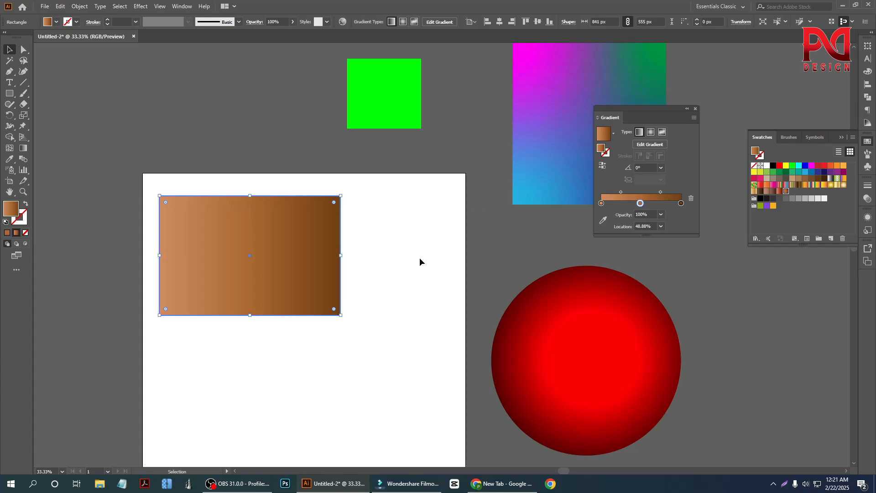
{"action": "left_click", "coordinate": [409, 299]}
Step: Delete the brown-gradient rectangle from the artboard
{"action": "scroll", "coordinate": [302, 332], "scroll_direction": "down", "scroll_amount": 1}
{"action": "scroll", "coordinate": [311, 327], "scroll_direction": "up", "scroll_amount": 1}
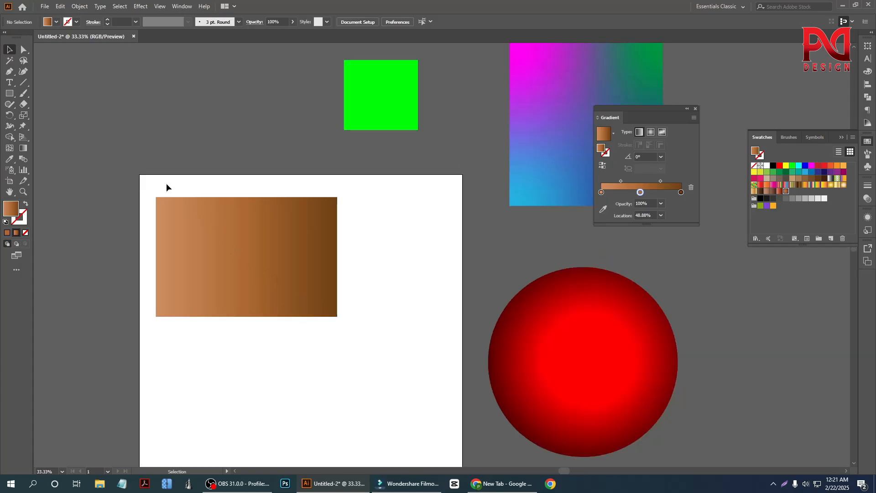
{"action": "left_click_drag", "start_coordinate": [193, 184], "coordinate": [250, 313]}
{"action": "key", "text": "Delete"}
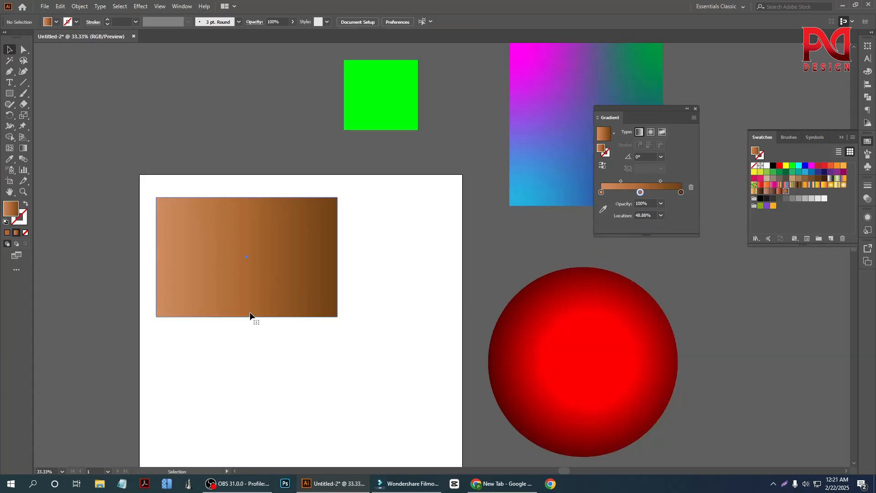
{"action": "scroll", "coordinate": [264, 311], "scroll_direction": "down", "scroll_amount": 2}
{"action": "scroll", "coordinate": [283, 312], "scroll_direction": "up", "scroll_amount": 2}
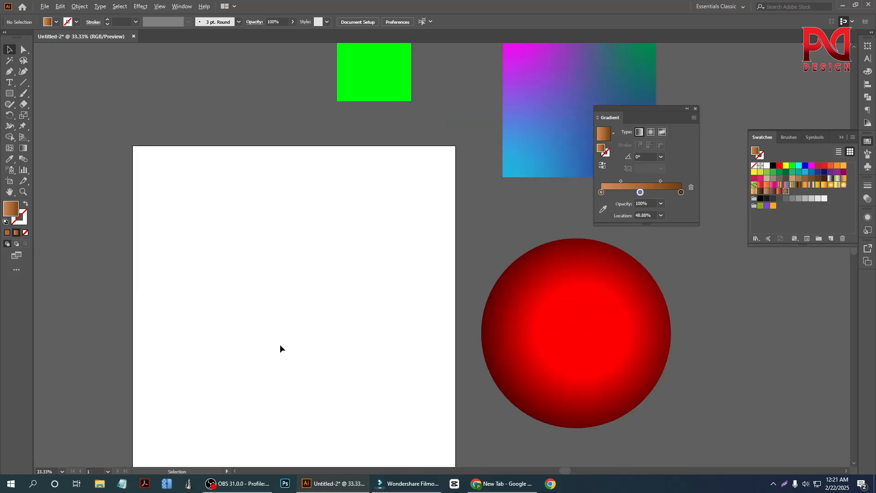
{"action": "scroll", "coordinate": [280, 344], "scroll_direction": "down", "scroll_amount": 1}
{"action": "scroll", "coordinate": [265, 305], "scroll_direction": "down", "scroll_amount": 1}
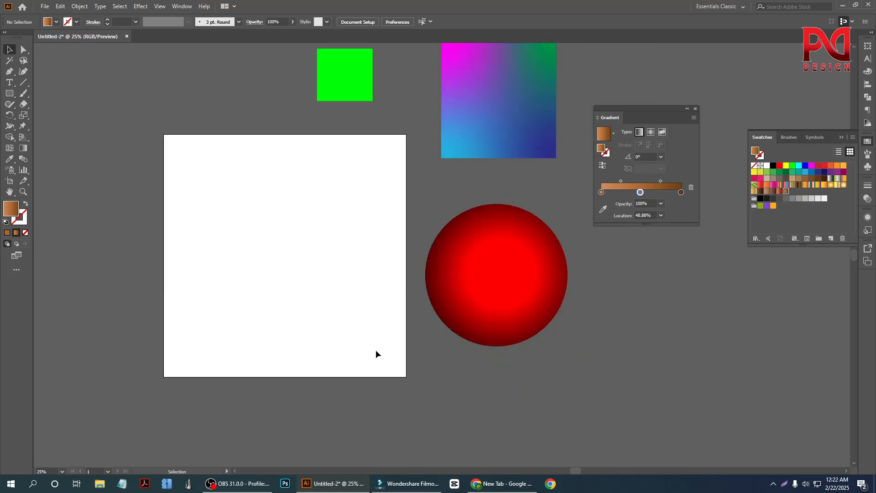
Step: Move the freeform-gradient rectangle to just above the red circle, shift the green square to the left, and deselect
{"action": "scroll", "coordinate": [365, 347], "scroll_direction": "up", "scroll_amount": 2}
{"action": "left_click_drag", "start_coordinate": [482, 165], "coordinate": [469, 191]}
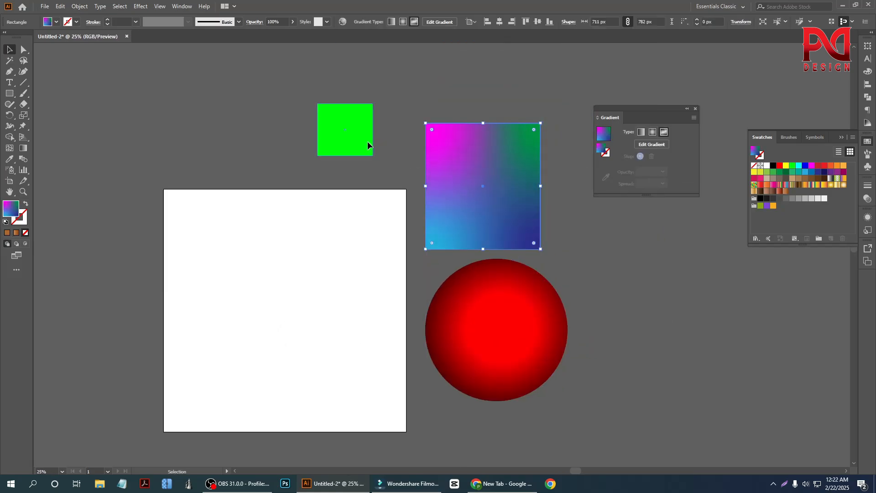
{"action": "left_click_drag", "start_coordinate": [368, 141], "coordinate": [311, 142]}
{"action": "left_click", "coordinate": [310, 228]}
{"action": "scroll", "coordinate": [236, 259], "scroll_direction": "down", "scroll_amount": 1}
{"action": "scroll", "coordinate": [240, 280], "scroll_direction": "up", "scroll_amount": 1}
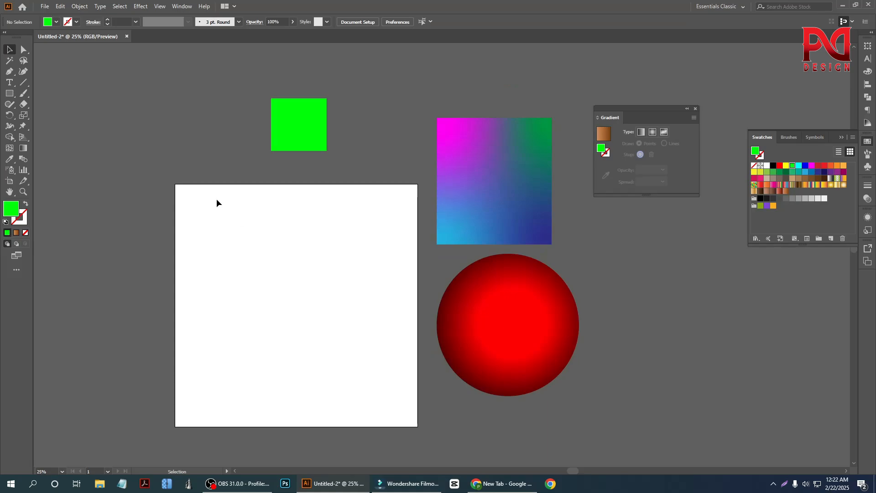
Step: Duplicate the green square onto the artboard and enlarge the copy from its center to about 589 by 556 px
{"action": "left_click", "coordinate": [641, 132]}
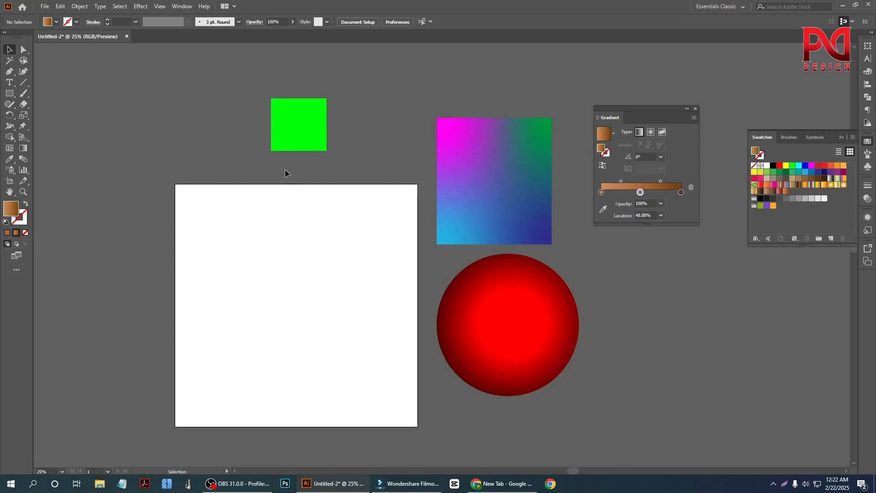
{"action": "left_click_drag", "start_coordinate": [286, 123], "coordinate": [263, 274]}
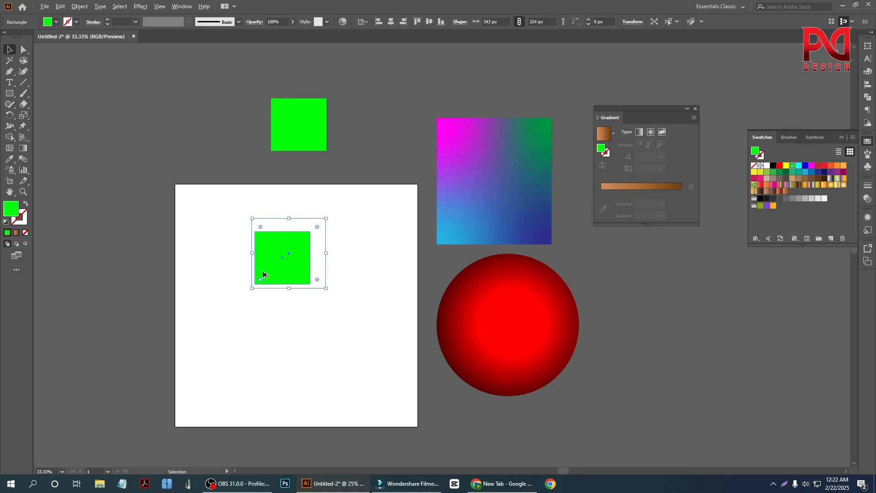
{"action": "scroll", "coordinate": [263, 274], "scroll_direction": "up", "scroll_amount": 1}
{"action": "scroll", "coordinate": [347, 298], "scroll_direction": "down", "scroll_amount": 1}
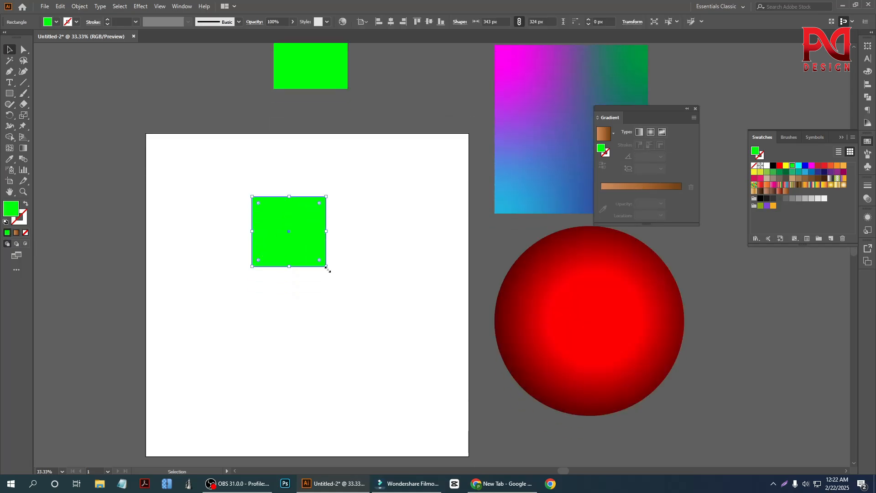
{"action": "left_click_drag", "start_coordinate": [327, 266], "coordinate": [353, 291]}
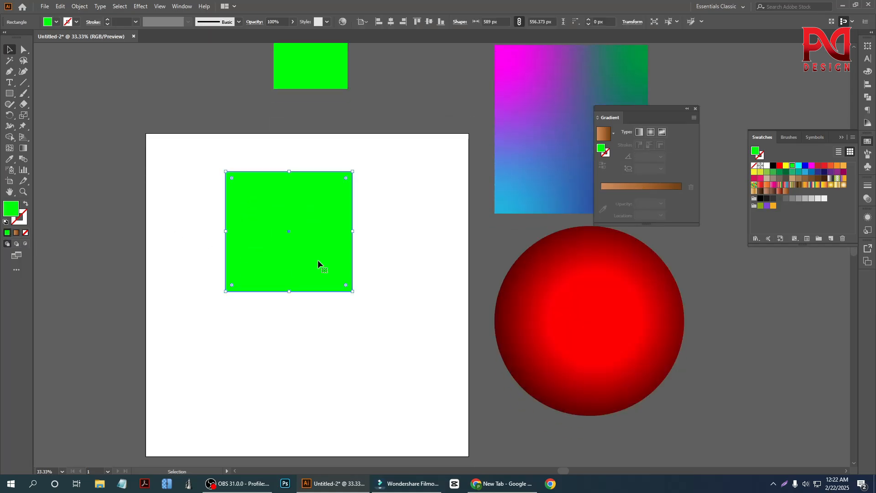
Step: Apply the brown linear gradient to the enlarged square with the Gradient tool and shift its middle color stop slightly right
{"action": "left_click", "coordinate": [24, 147]}
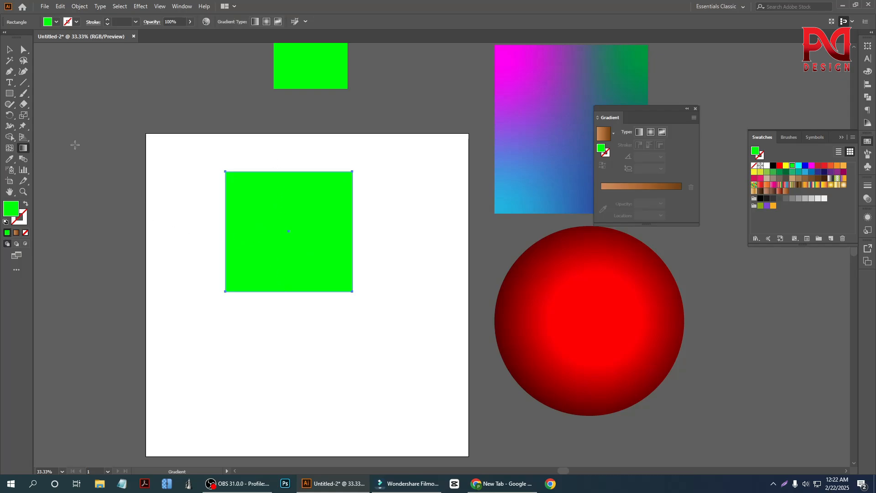
{"action": "left_click", "coordinate": [639, 133]}
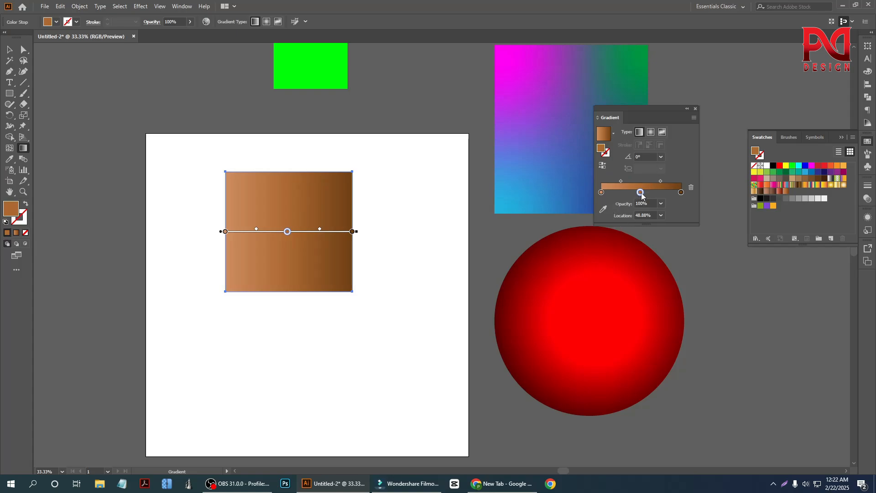
{"action": "left_click_drag", "start_coordinate": [640, 192], "coordinate": [649, 195]}
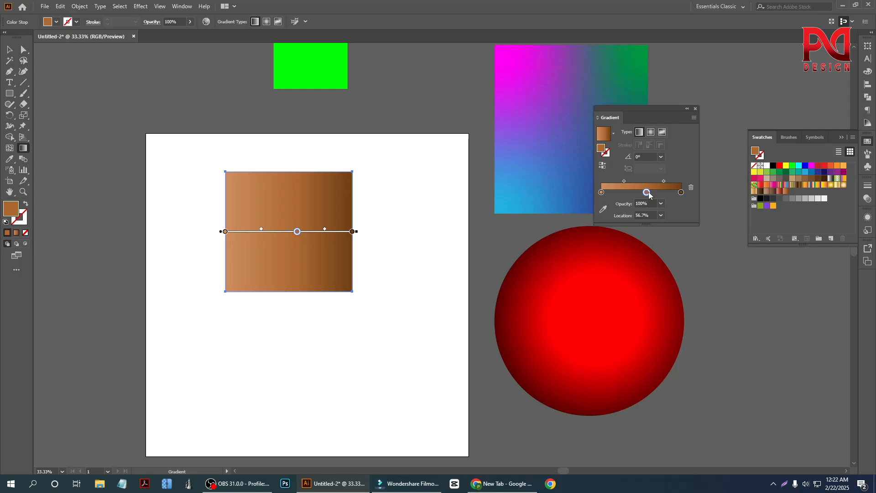
Step: Raise the red value of the gradient's dark end stop slightly, and close the Gradient panel
{"action": "double_click", "coordinate": [681, 192]}
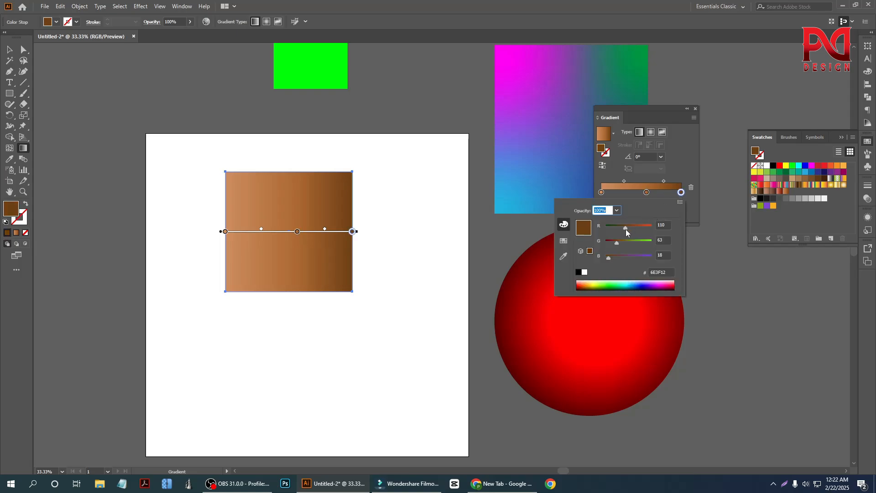
{"action": "mouse_move", "coordinate": [625, 229]}
{"action": "left_mouse_down"}
{"action": "mouse_move", "coordinate": [640, 226]}
{"action": "mouse_move", "coordinate": [614, 229]}
{"action": "mouse_move", "coordinate": [629, 227]}
{"action": "left_mouse_up"}
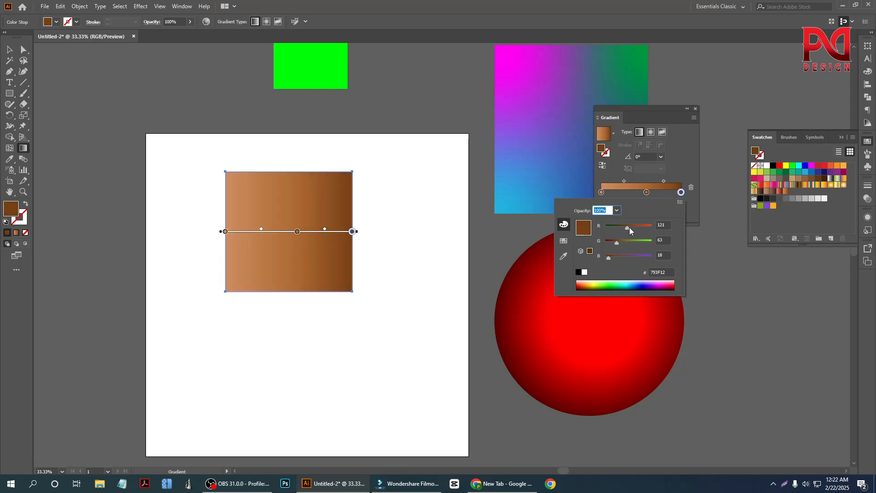
{"action": "left_click", "coordinate": [680, 203]}
{"action": "left_click", "coordinate": [695, 108]}
{"action": "left_click", "coordinate": [695, 109]}
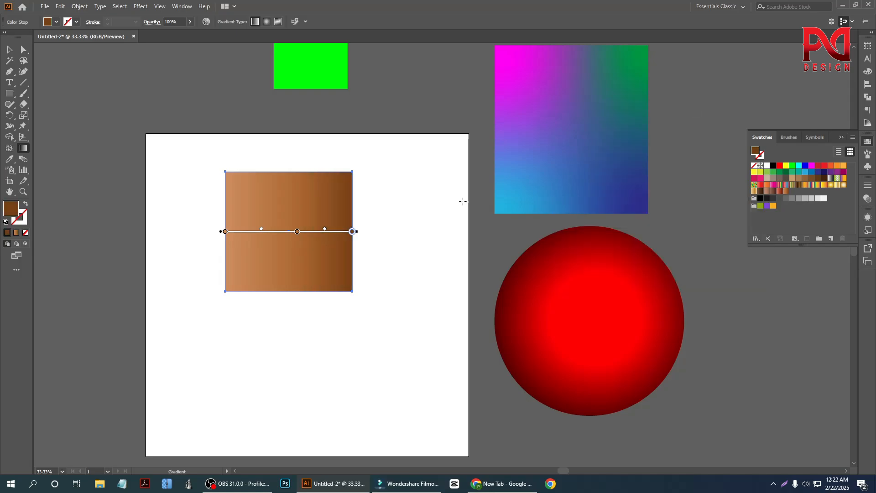
Step: Select the green square, brown-gradient square, freeform-gradient rectangle and red circle together
{"action": "scroll", "coordinate": [397, 300], "scroll_direction": "up", "scroll_amount": 4}
{"action": "scroll", "coordinate": [332, 321], "scroll_direction": "down", "scroll_amount": 2}
{"action": "scroll", "coordinate": [378, 325], "scroll_direction": "up", "scroll_amount": 1}
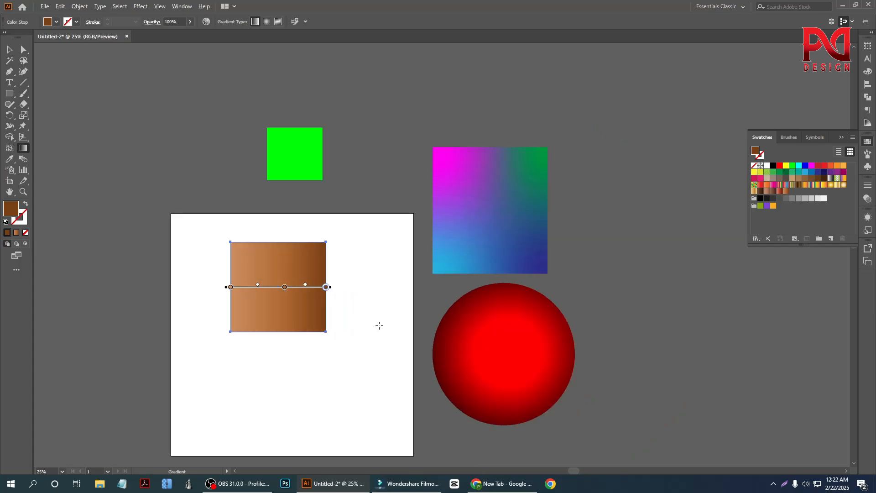
{"action": "scroll", "coordinate": [379, 326], "scroll_direction": "down", "scroll_amount": 4}
{"action": "key", "text": "v"}
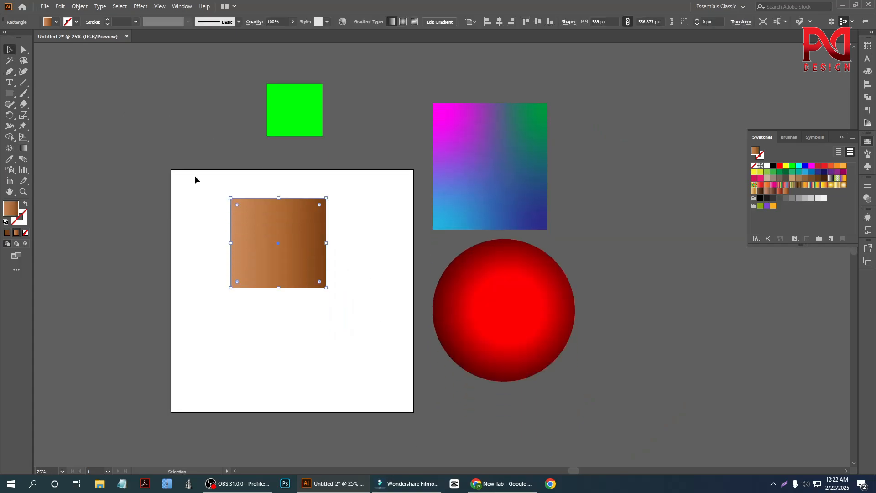
{"action": "left_click_drag", "start_coordinate": [194, 118], "coordinate": [581, 322]}
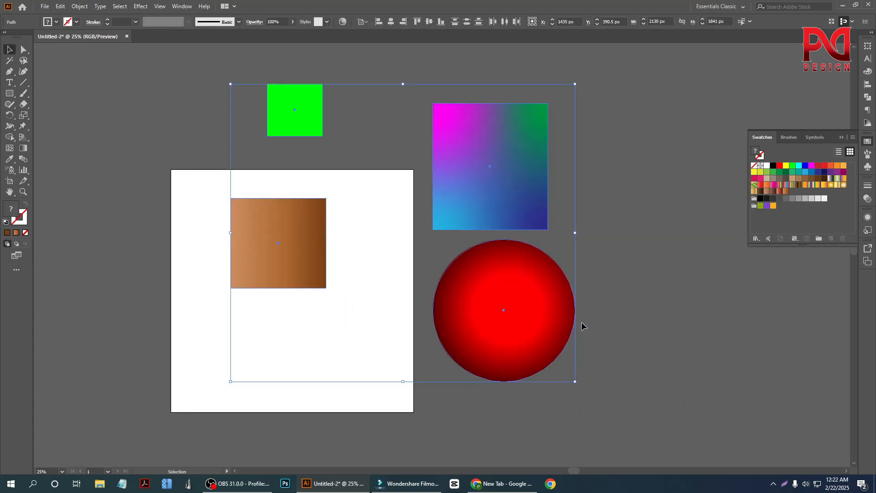